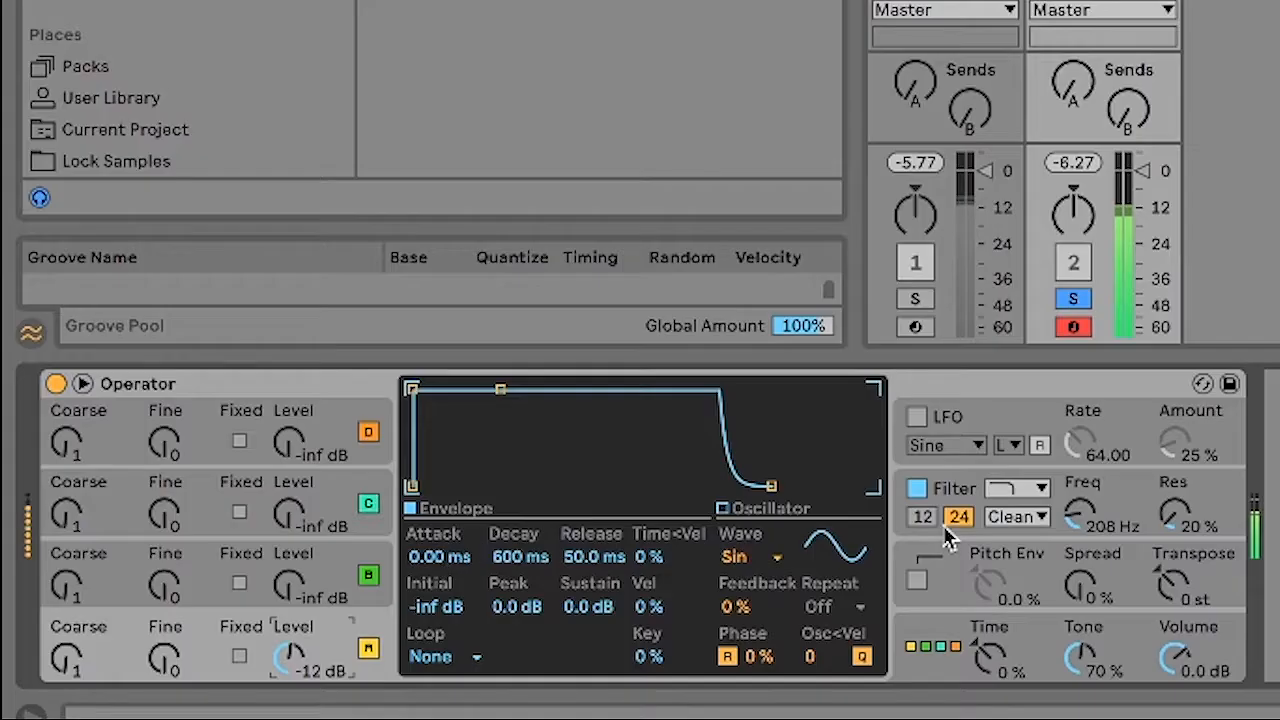
- Set oscillator A's waveform to Square D and give oscillator B the same waveform at a level of -12 dB
click(768, 558)
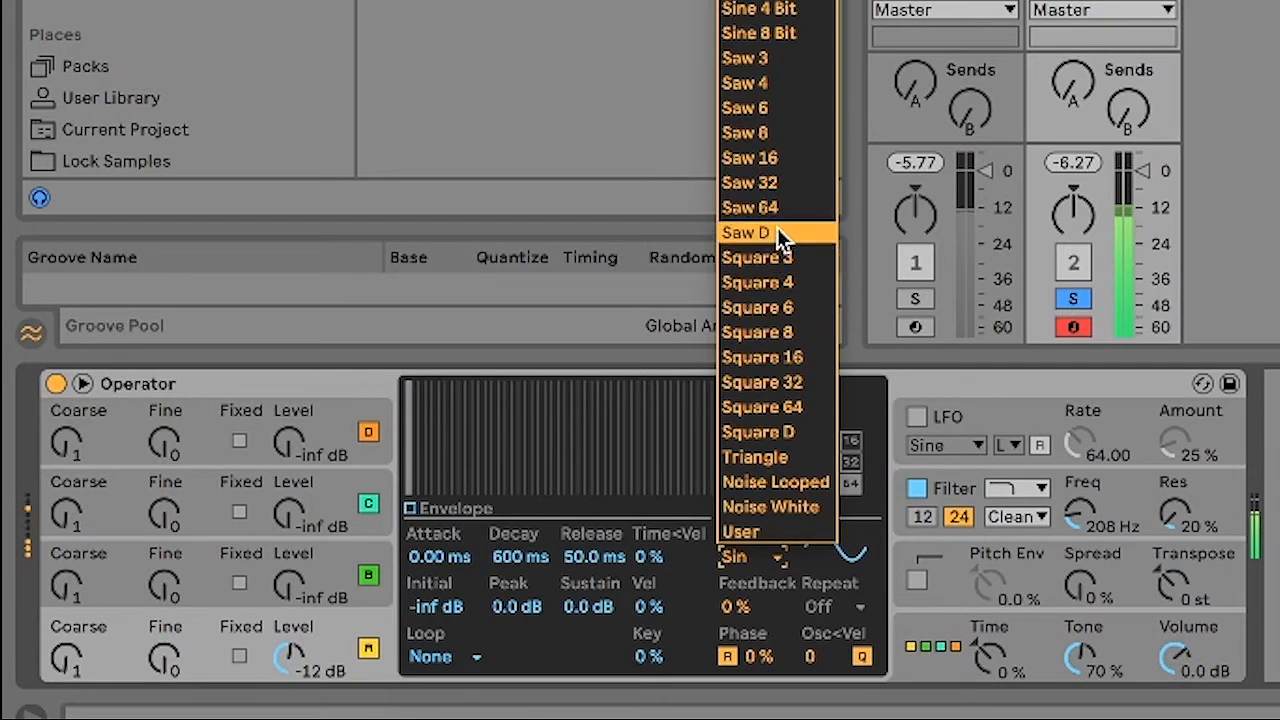
click(805, 428)
click(333, 590)
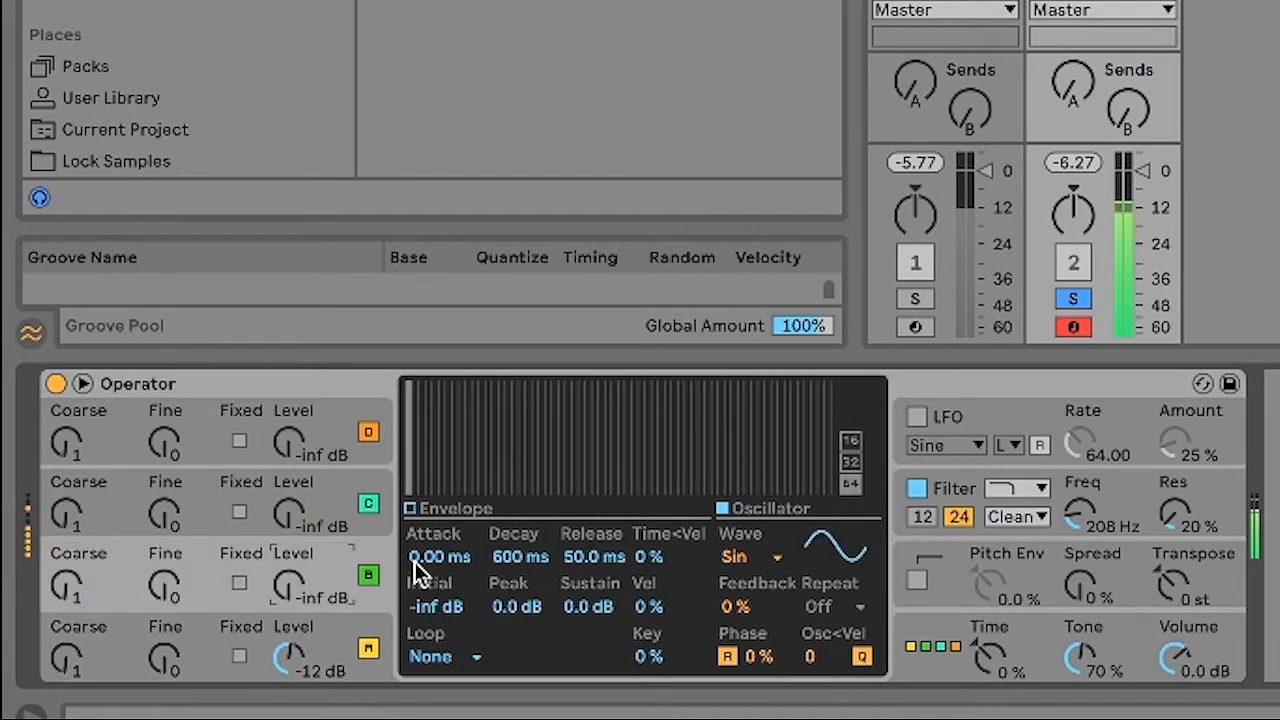
right_click(588, 438)
click(594, 455)
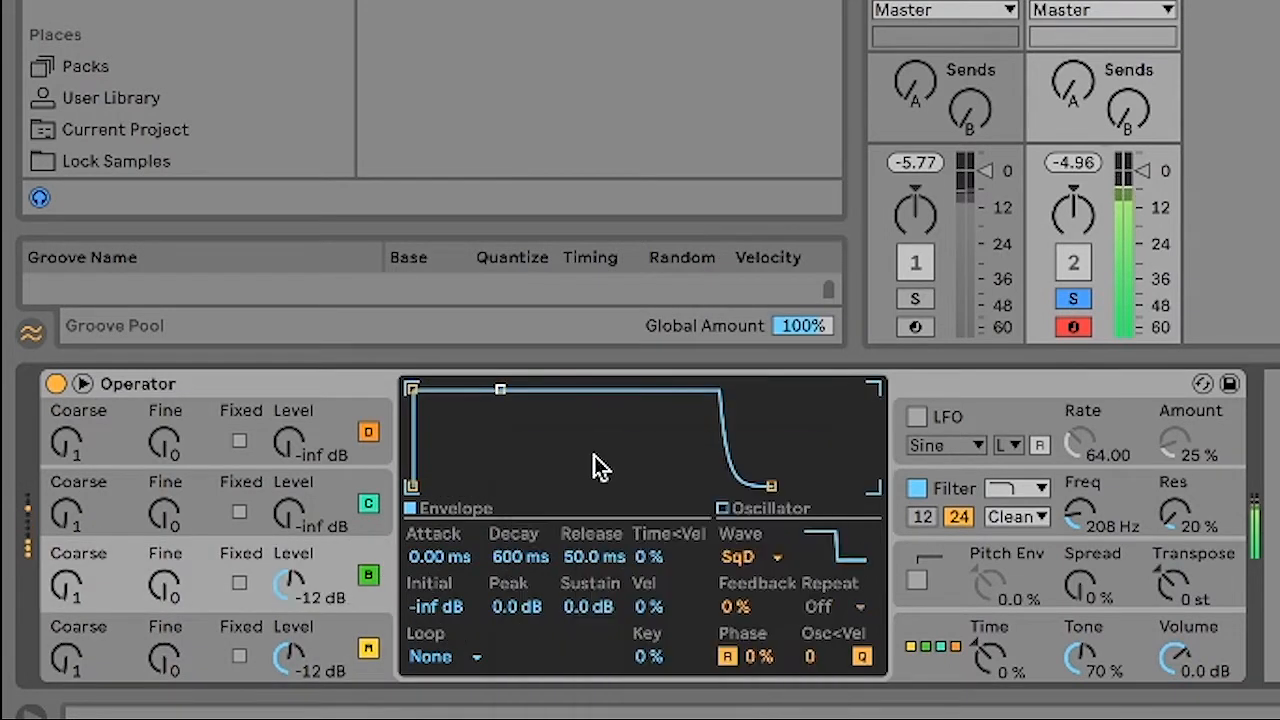
- Set Operator's volume to -8.1 dB, oscillator B's fine tuning to 4 and the filter frequency to 105 Hz
click(1090, 532)
drag(1175, 655, 1175, 690)
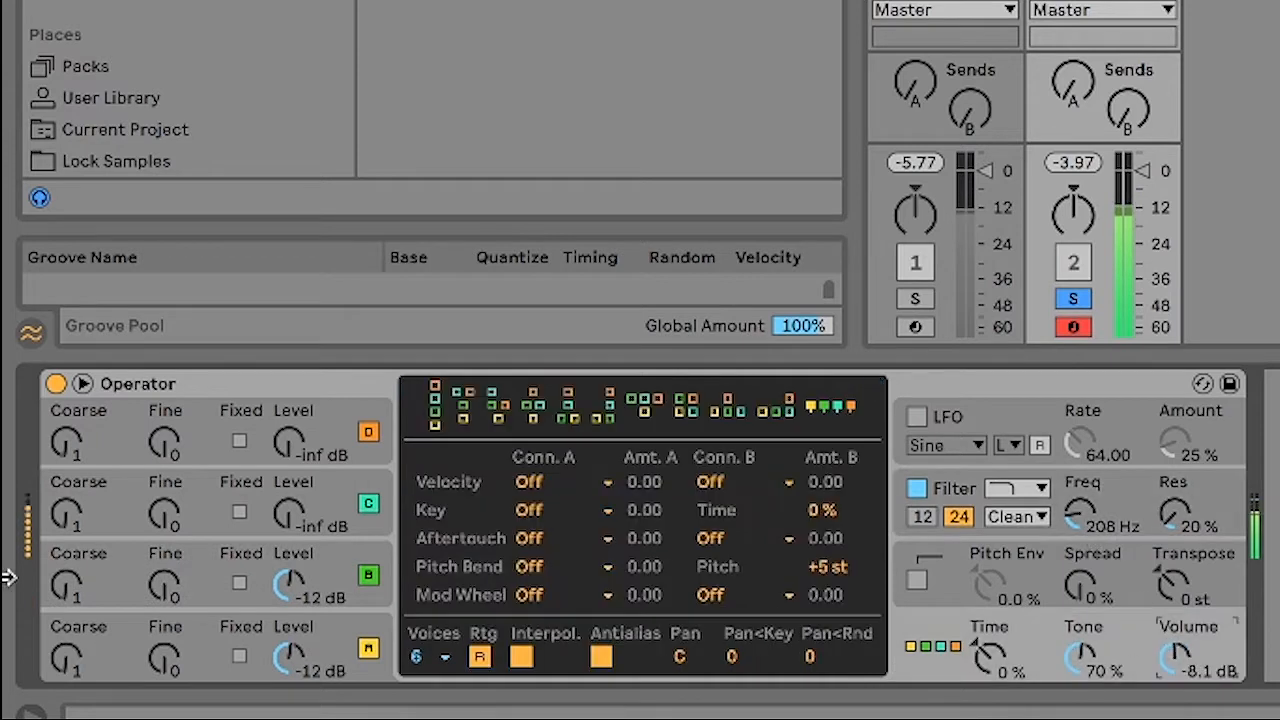
click(176, 600)
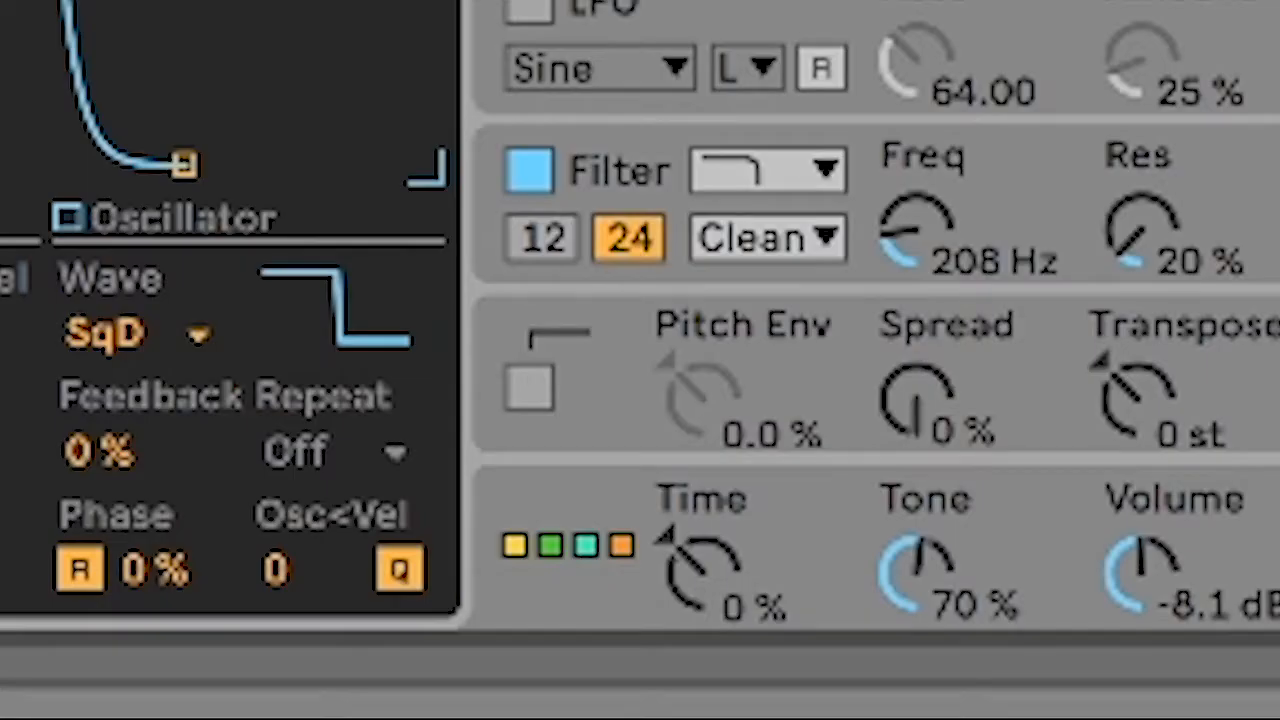
drag(926, 152, 926, 200)
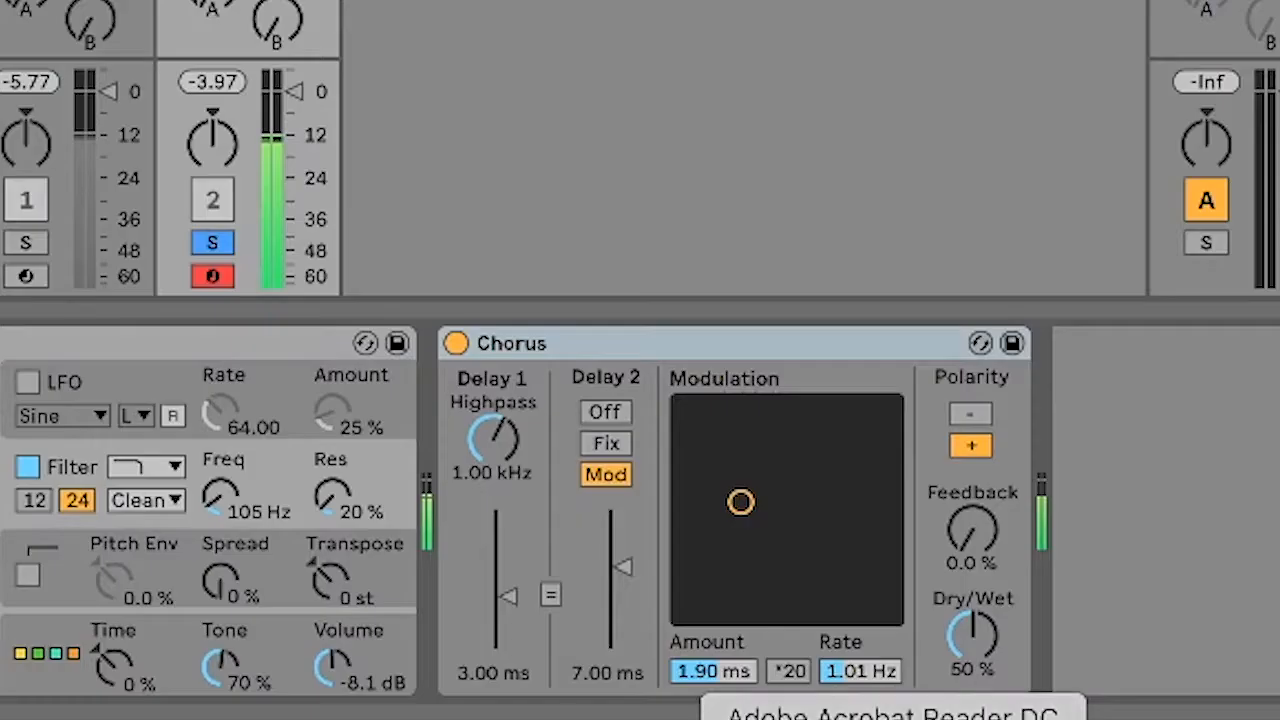
- Set the Chorus modulation to 1.02 ms amount and 0.97 Hz rate, with dry/wet at 40%
drag(741, 502, 739, 533)
drag(972, 632, 966, 680)
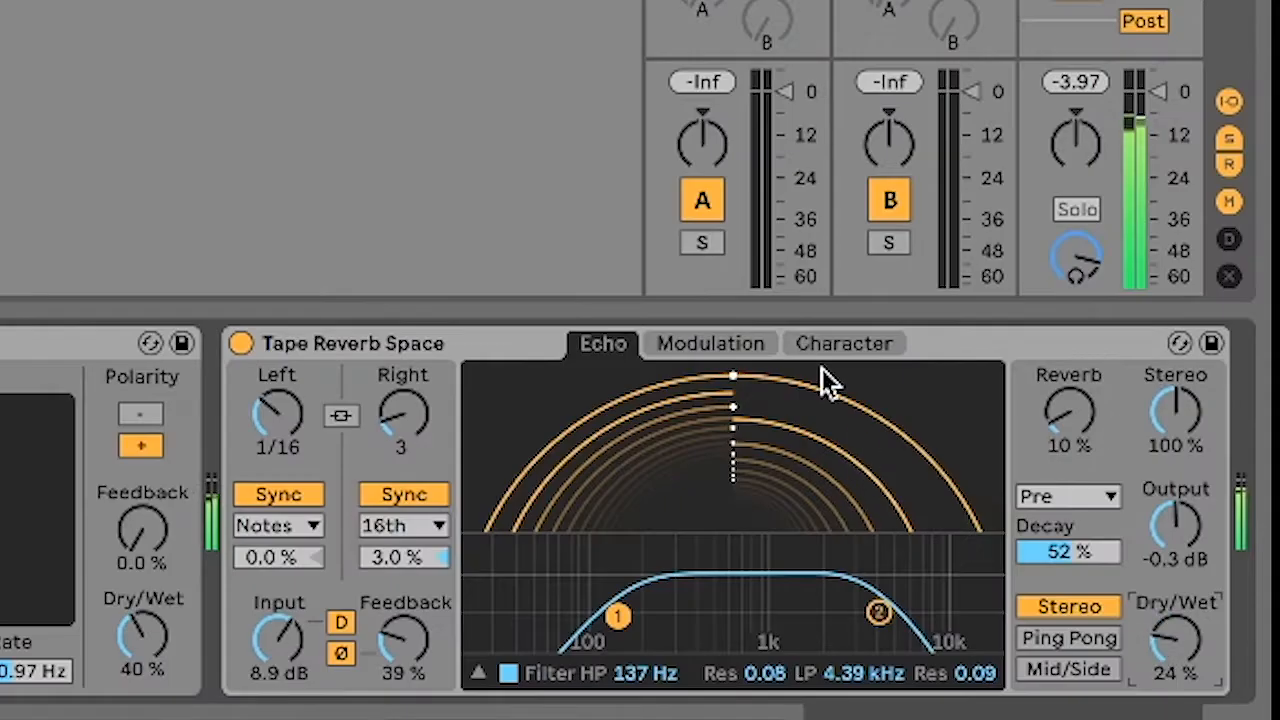
- Adjust the wobble morph in the Tape Reverb Space echo and raise its feedback to 57%
click(841, 348)
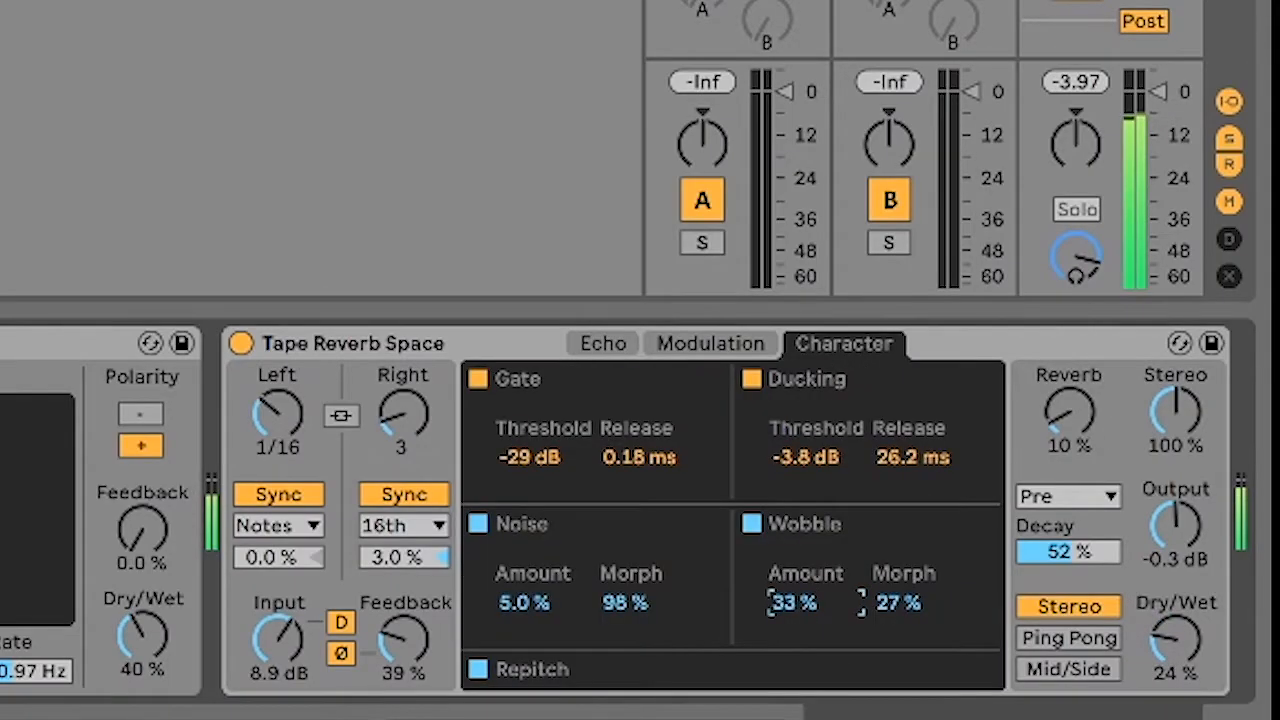
drag(891, 608, 891, 575)
drag(393, 658, 393, 650)
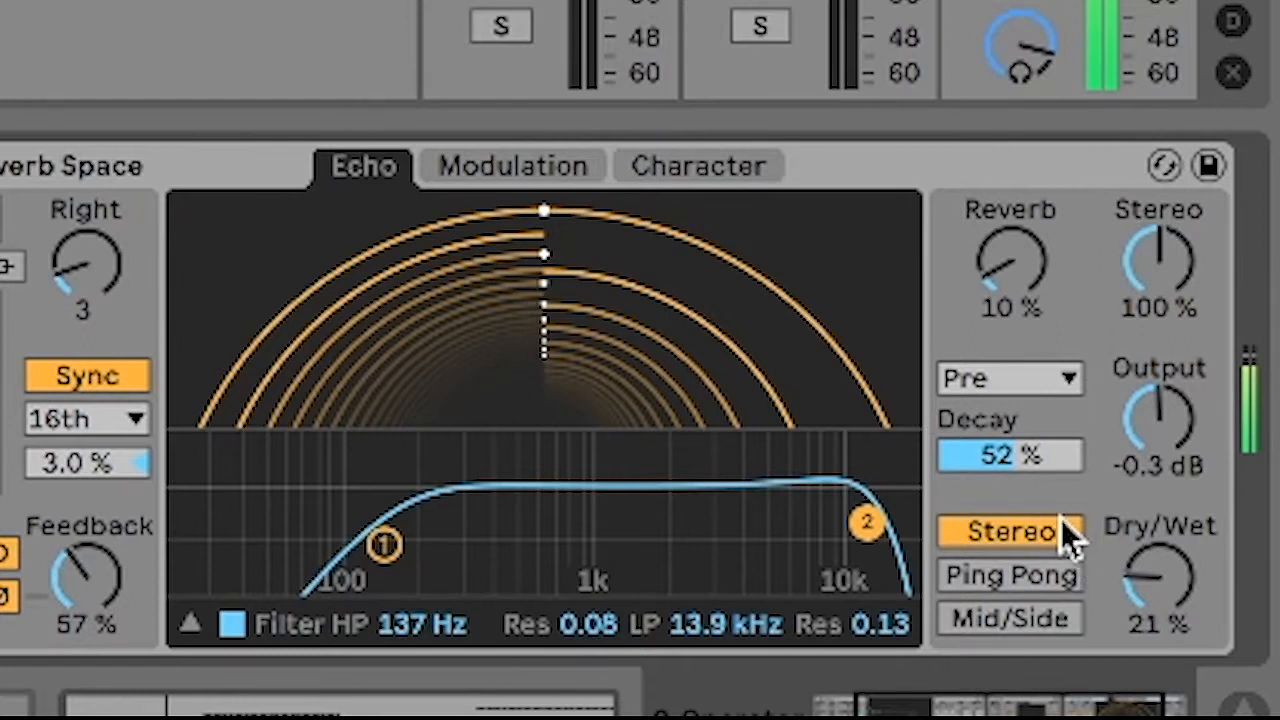
- Switch the Tape Reverb Space echo to Ping Pong mode and set its reverb amount to 17%
click(1036, 562)
drag(1020, 295, 1020, 285)
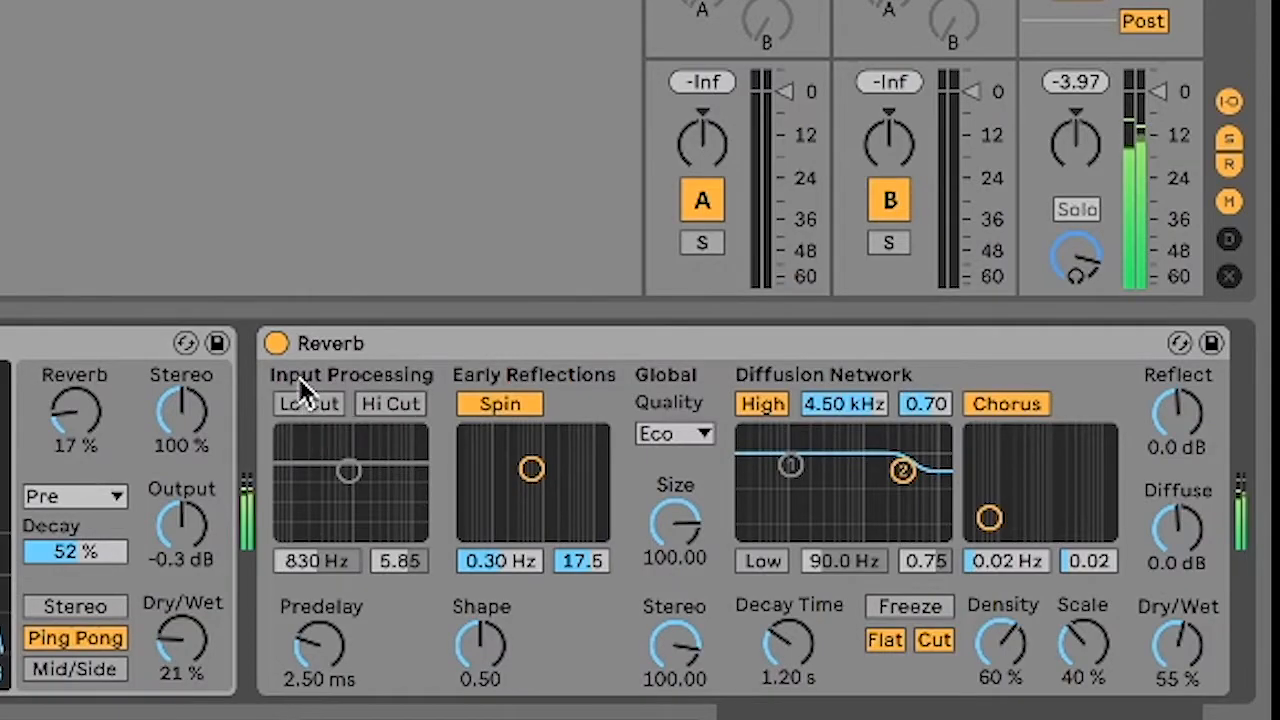
- Enable the Reverb's low and high input cuts, and set early reflections to 0.15 Hz and 12.0, quality High, size 500 and stereo 120
click(335, 404)
click(390, 405)
drag(531, 469, 526, 489)
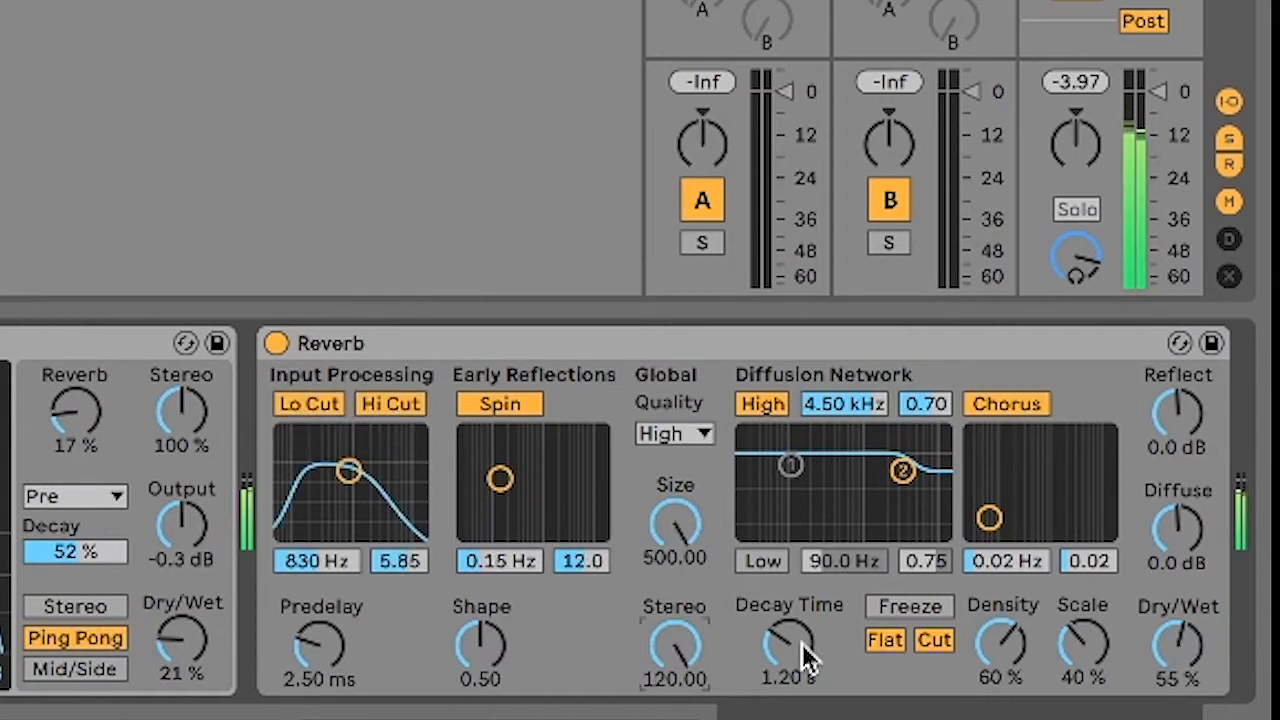
- Set the Reverb's decay time to 2.11 s and its dry/wet to 41%
drag(790, 645, 792, 620)
drag(1180, 645, 1182, 662)
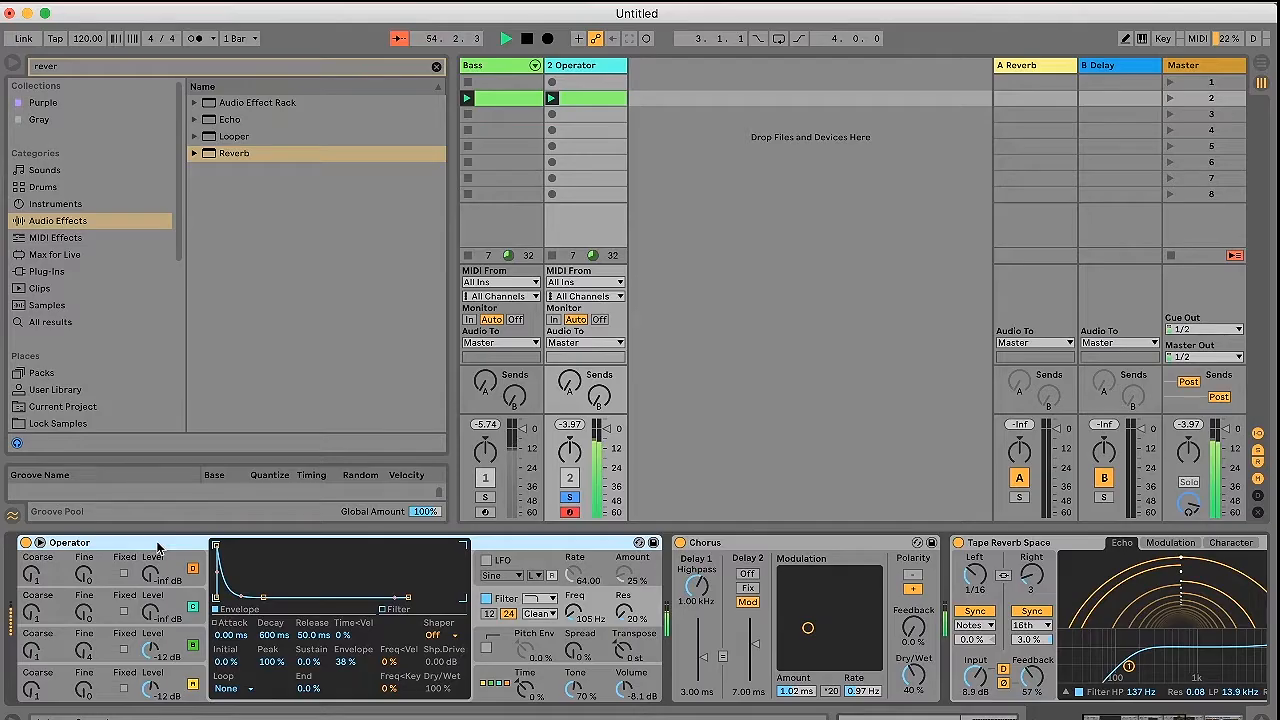
- Group Operator and its effects into an Instrument Rack and show the rack's macro controls
right_click(157, 547)
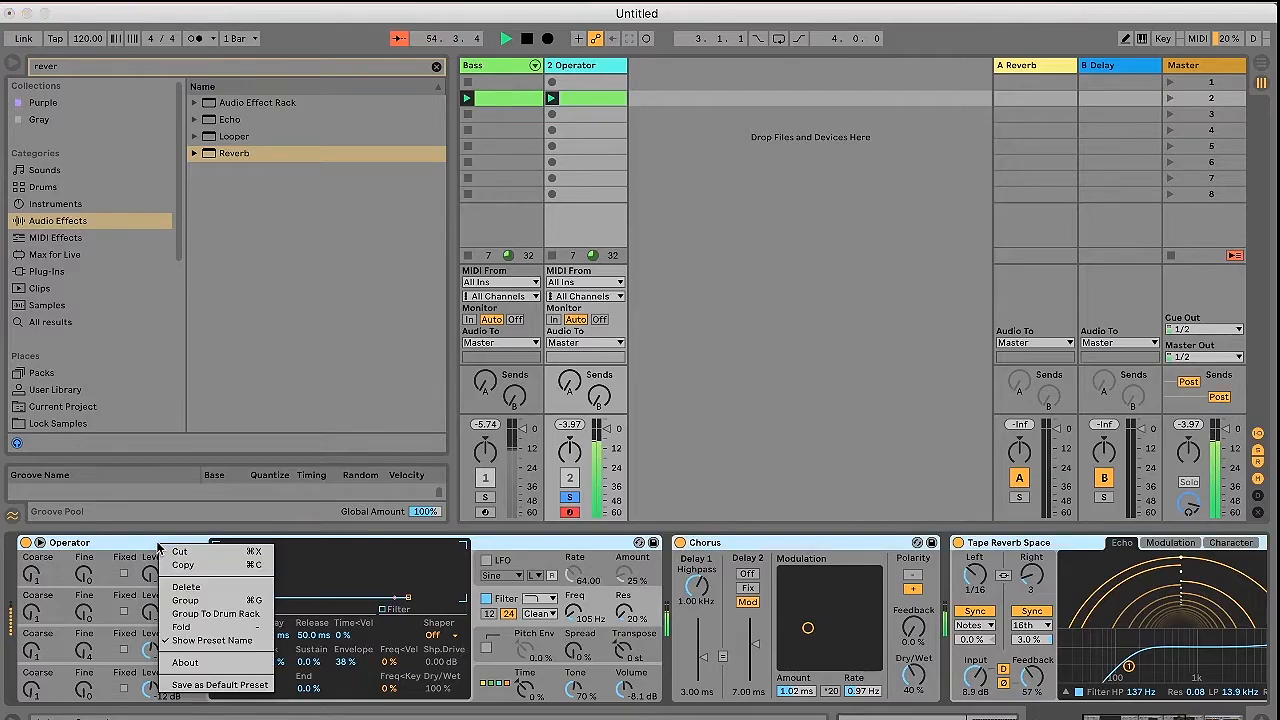
click(215, 605)
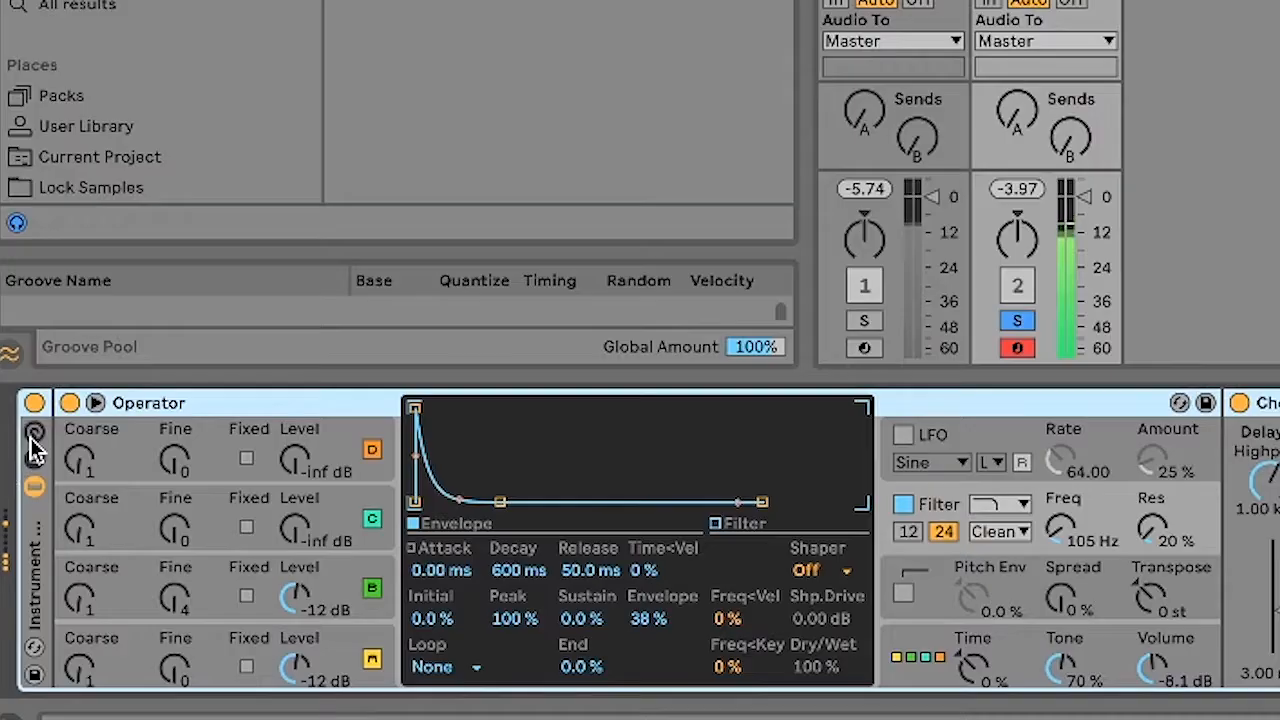
click(28, 558)
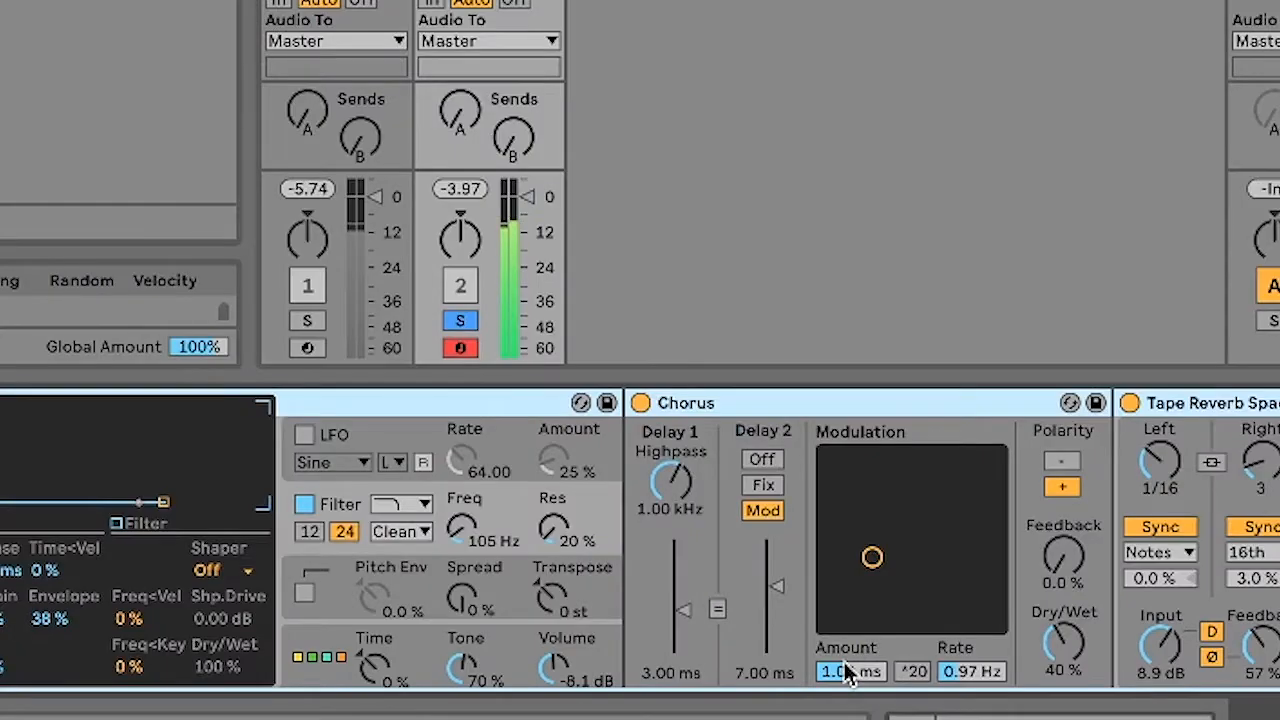
- Map the Chorus modulation amount and rate together to the rack's fifth macro
right_click(846, 673)
click(930, 570)
right_click(970, 671)
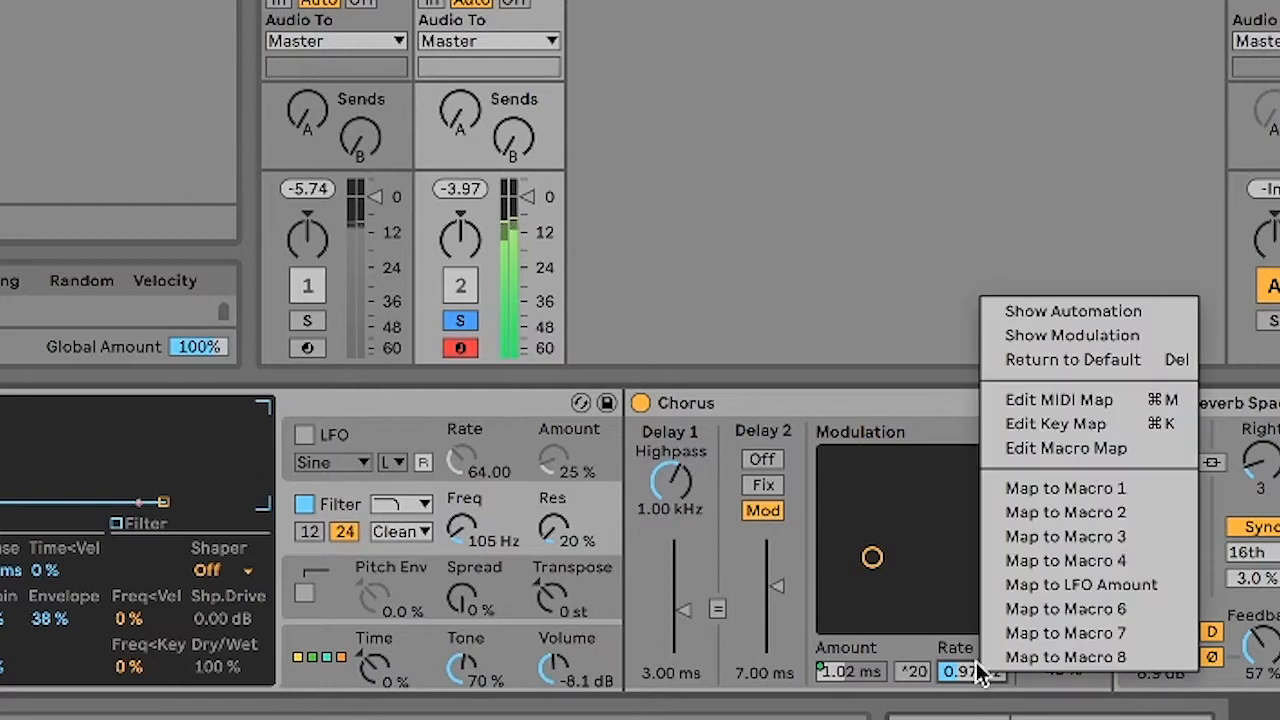
click(1060, 585)
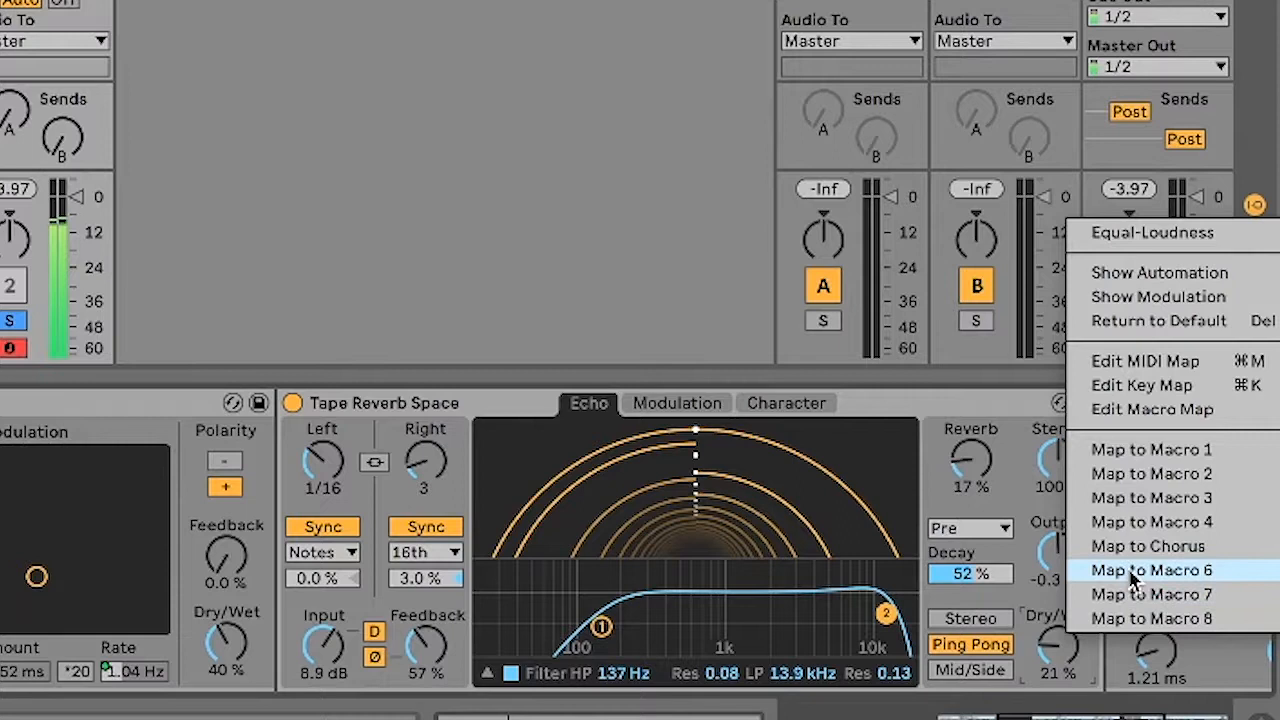
- Map the echo's dry/wet to Macro 6, its left and right delay times to Macro 7, and the Reverb's dry/wet to Macro 8
click(1134, 569)
right_click(427, 455)
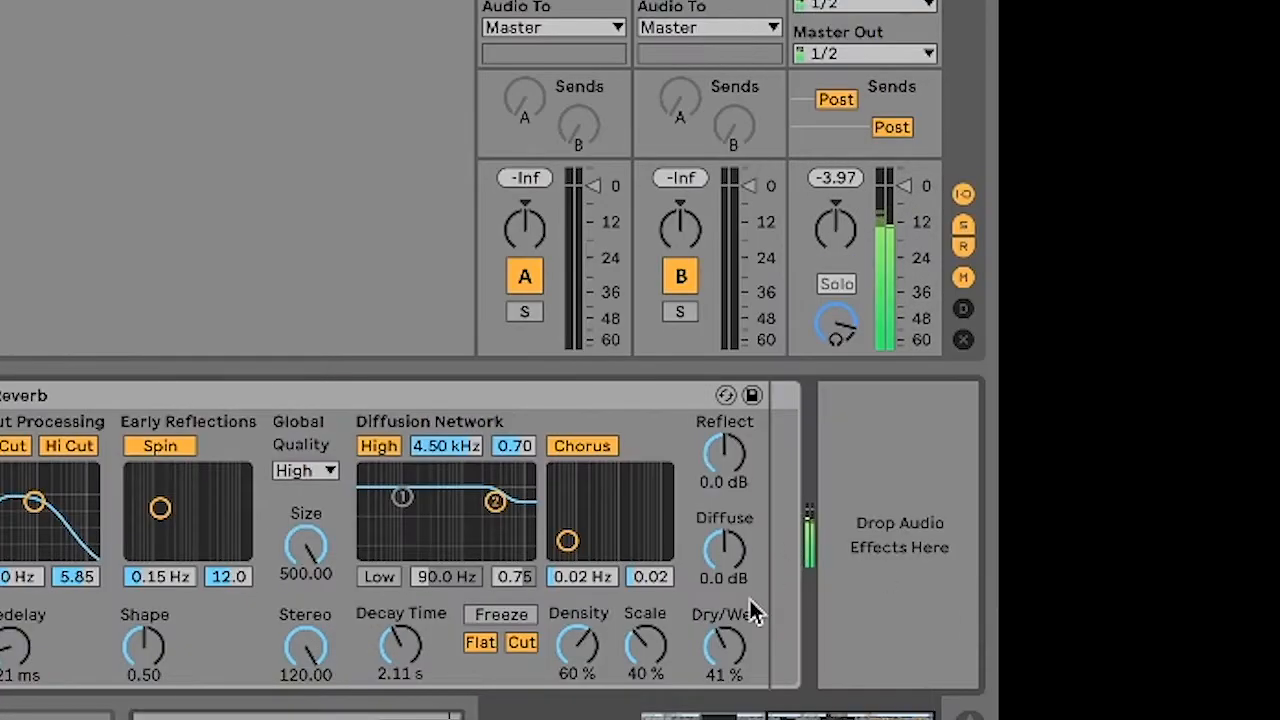
right_click(727, 650)
click(769, 636)
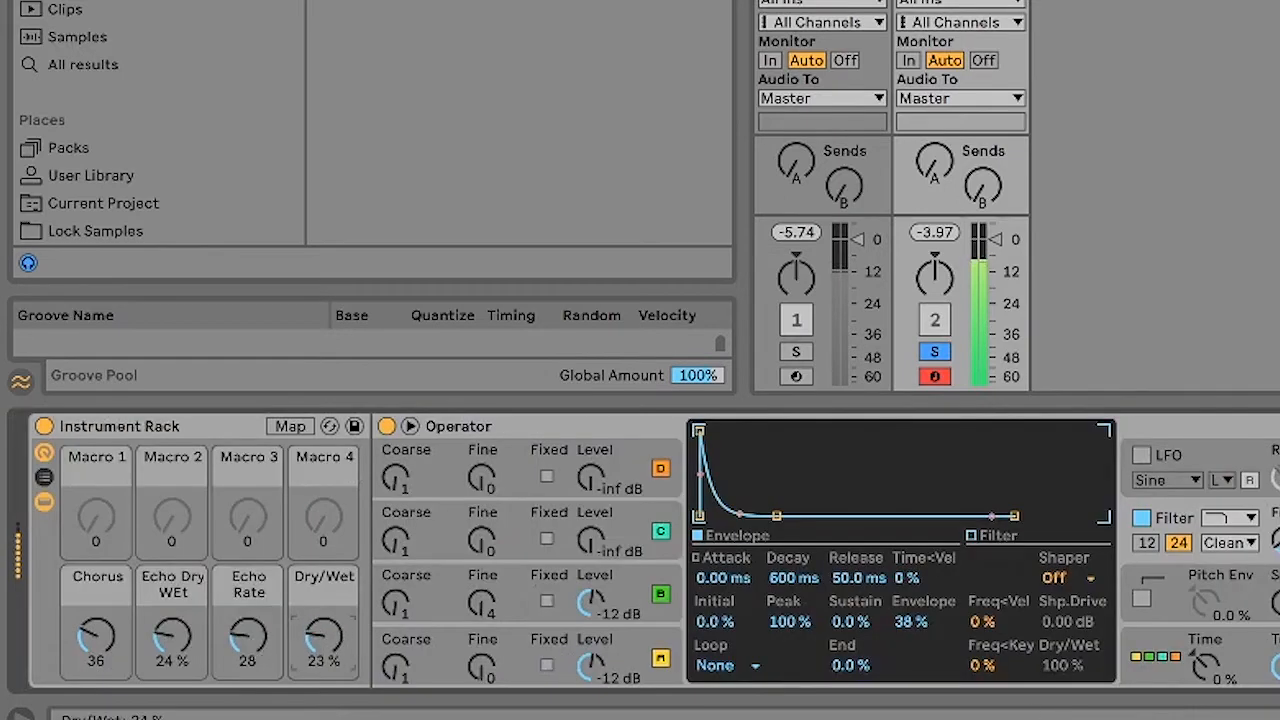
- Map Operator's filter frequency to Macro 1, named Filter Freq, and its filter envelope amount to Macro 2, named Fe Amount
click(620, 652)
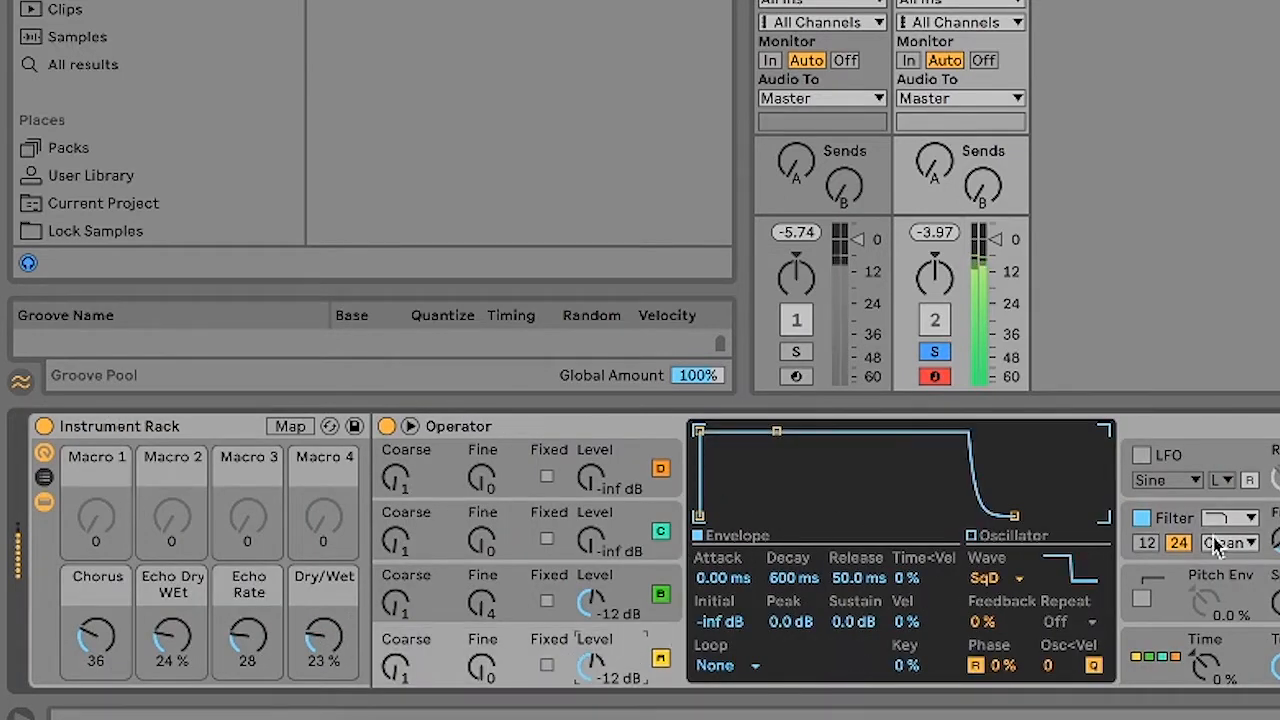
right_click(1278, 541)
click(1157, 440)
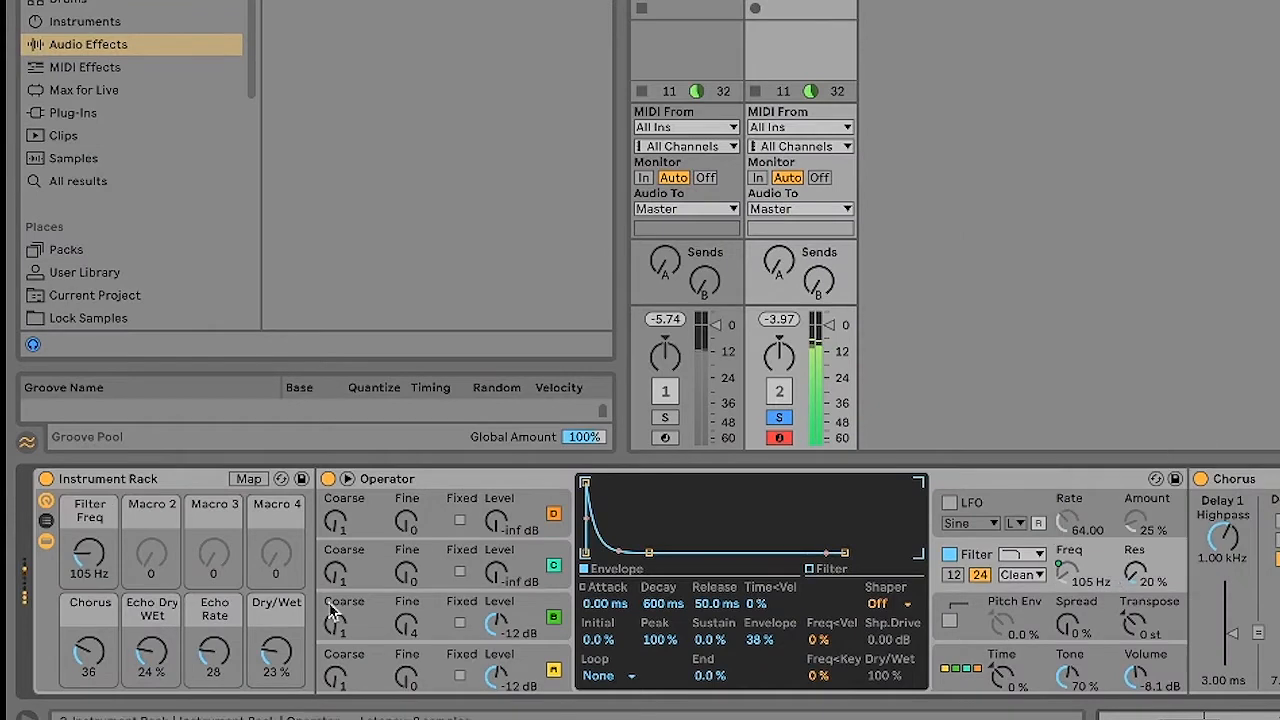
right_click(767, 650)
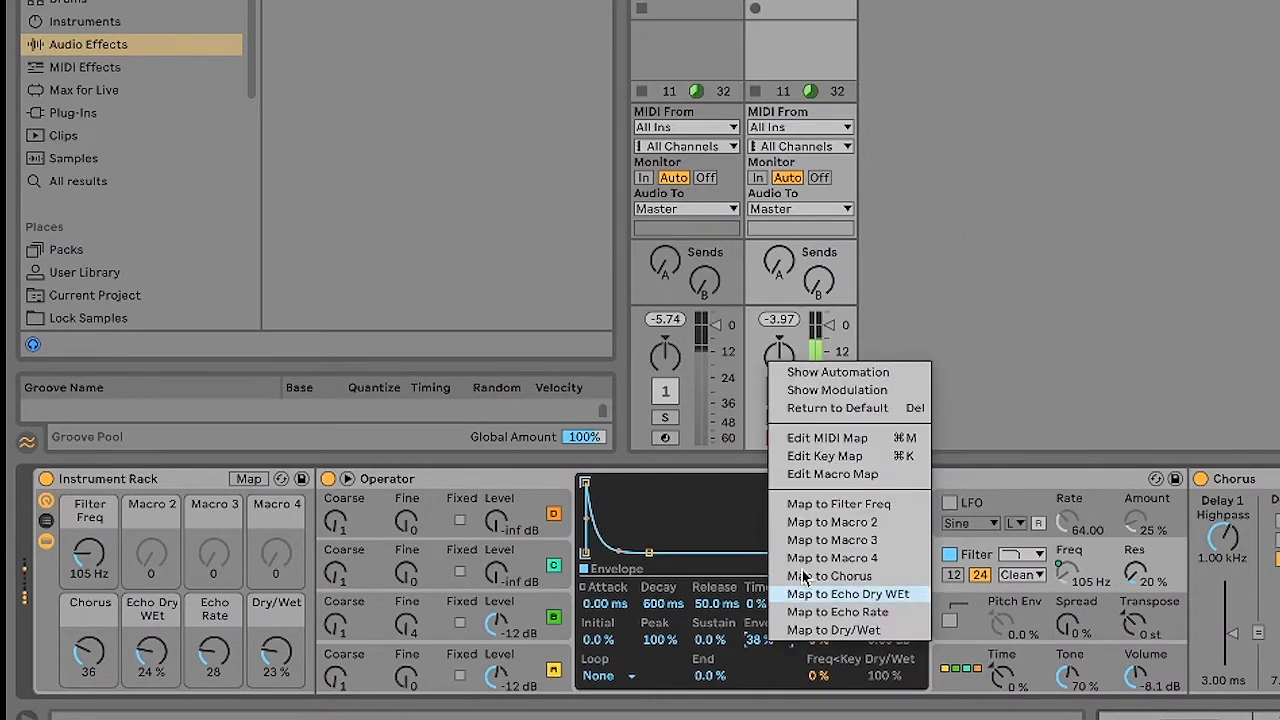
click(822, 521)
- Map the envelope decay of oscillators A and B to Macro 4 and their coarse tuning to Macro 3
click(520, 672)
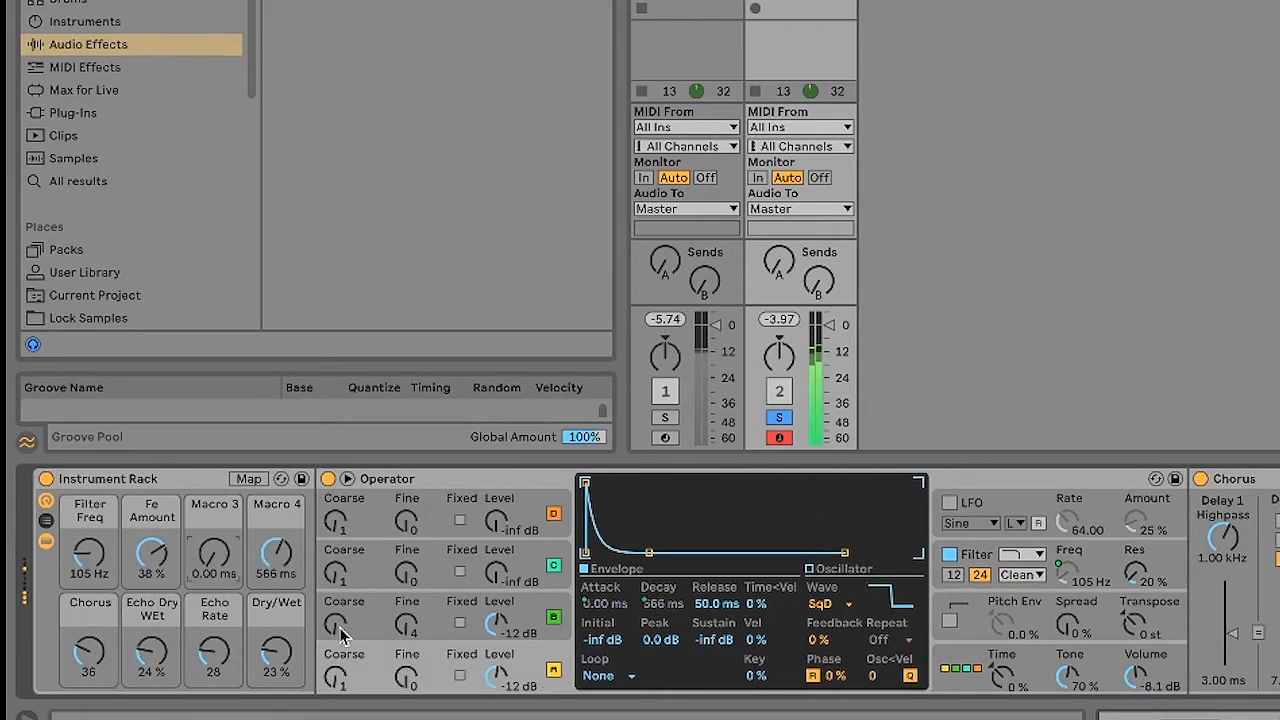
right_click(338, 628)
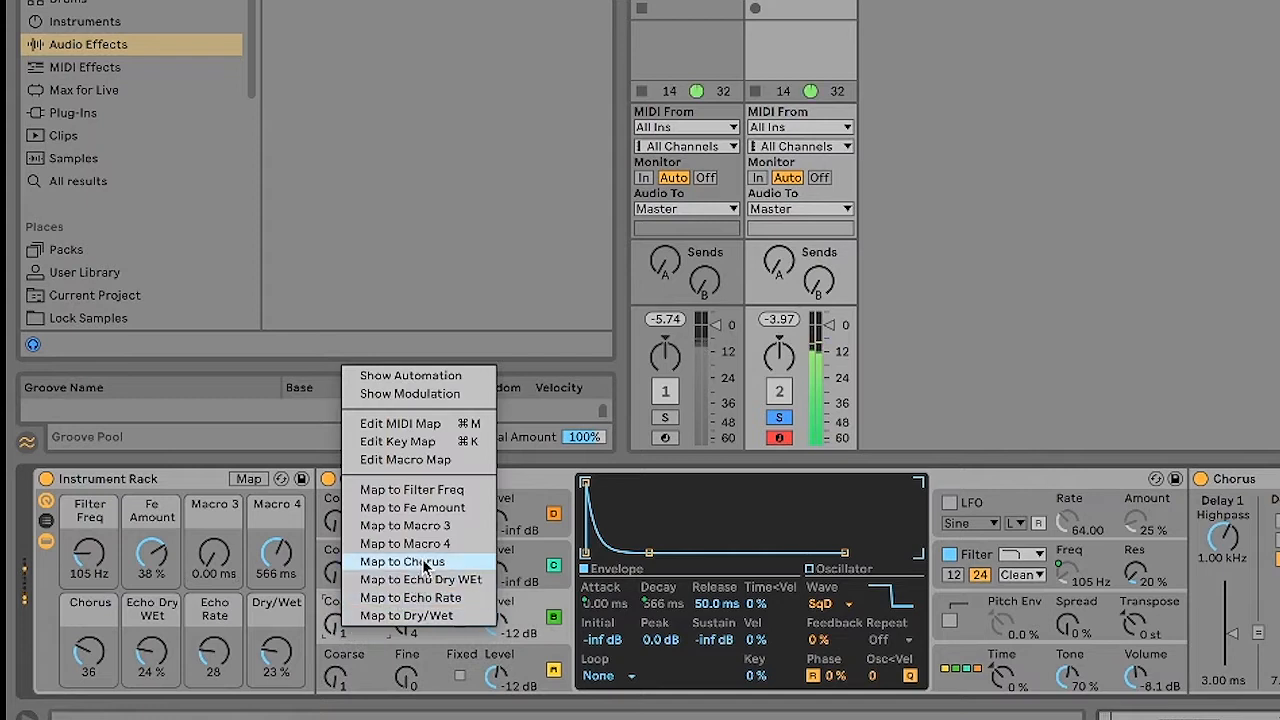
click(408, 526)
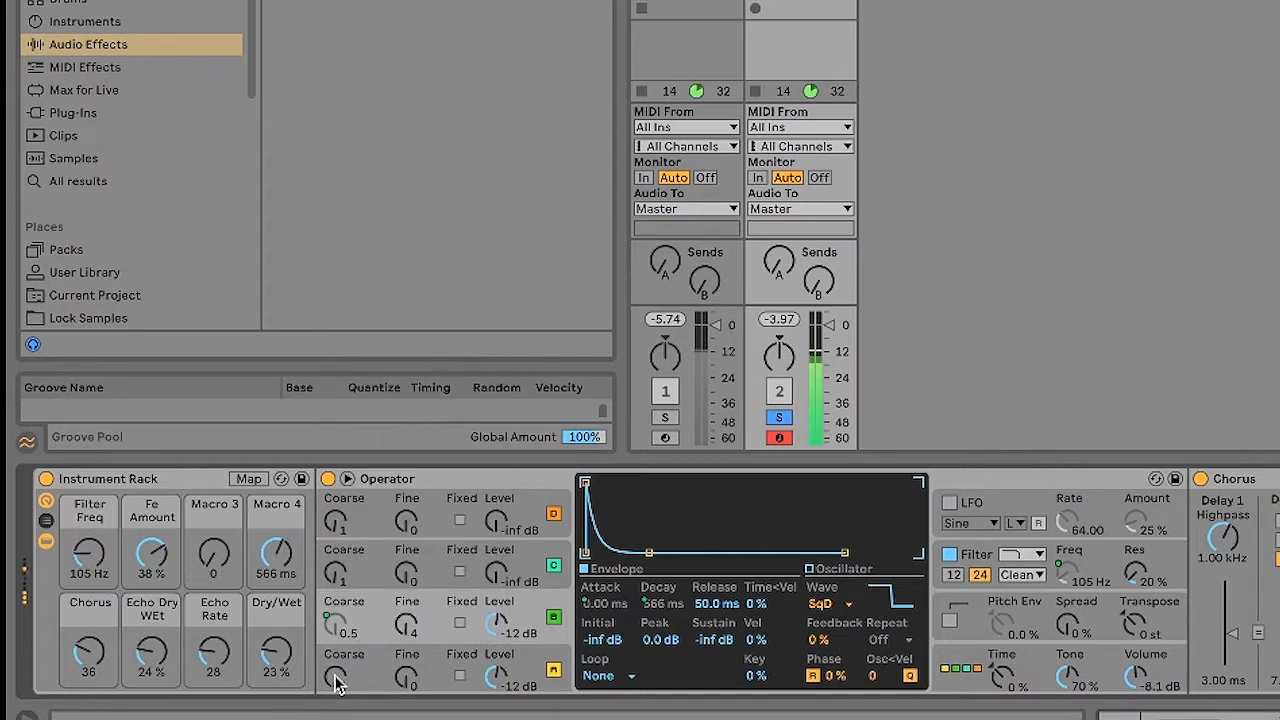
right_click(338, 680)
click(420, 578)
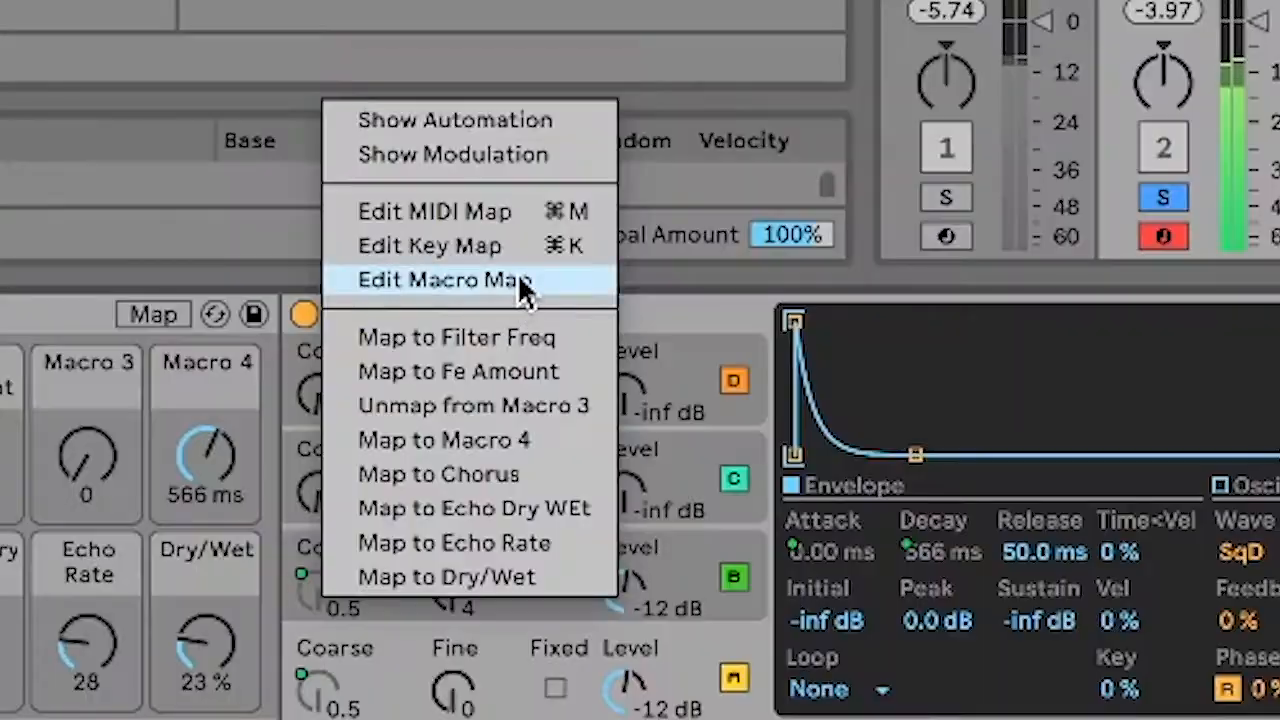
- Limit Macro 3's range for the coarse tuning of oscillators A and B to a minimum of 1 and a maximum of 3
click(523, 286)
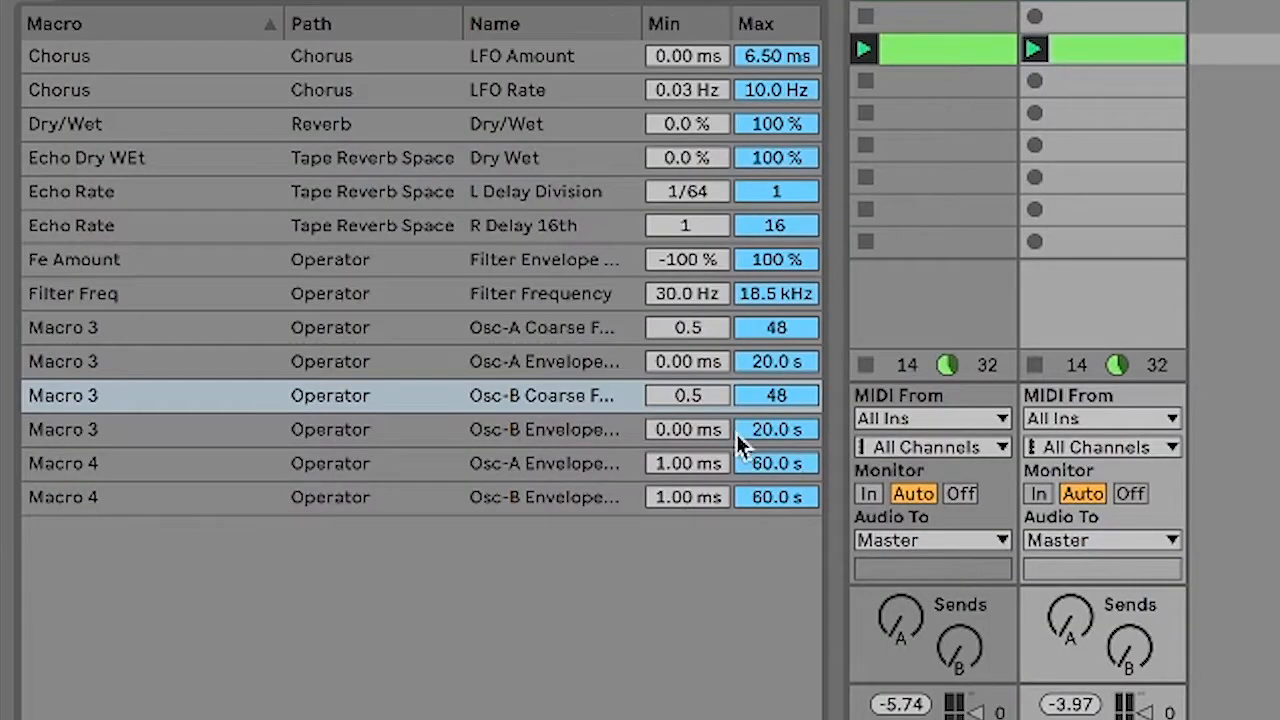
click(688, 395)
text(1)
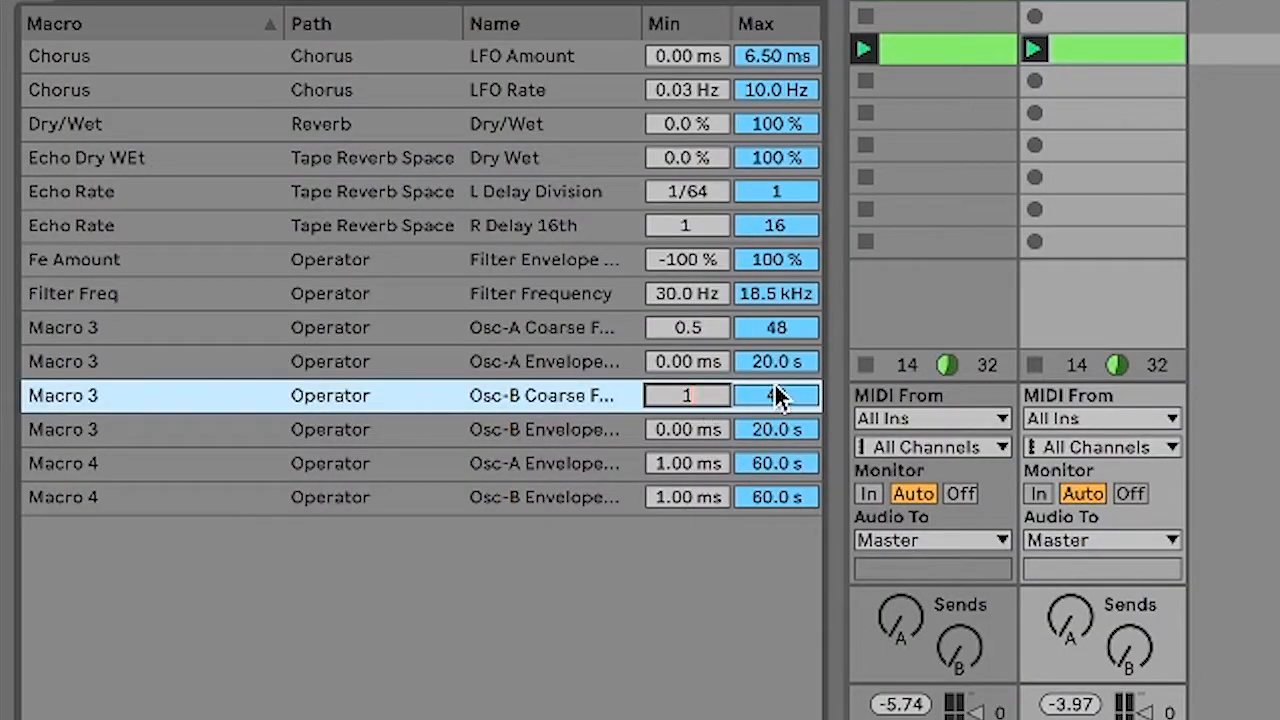
click(766, 392)
text(3)
click(701, 325)
text(1)
click(768, 325)
text(3)
key(Return)
click(249, 480)
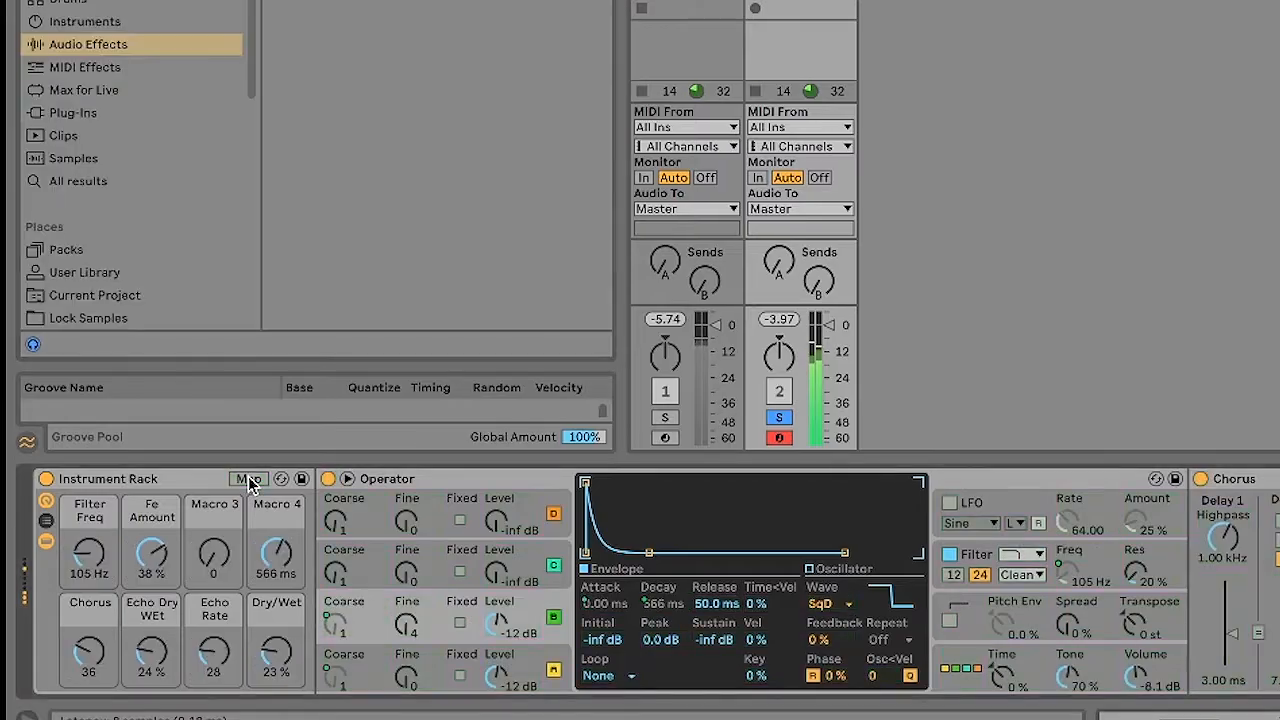
- Rename Macro 3 as Octave
right_click(212, 514)
click(289, 358)
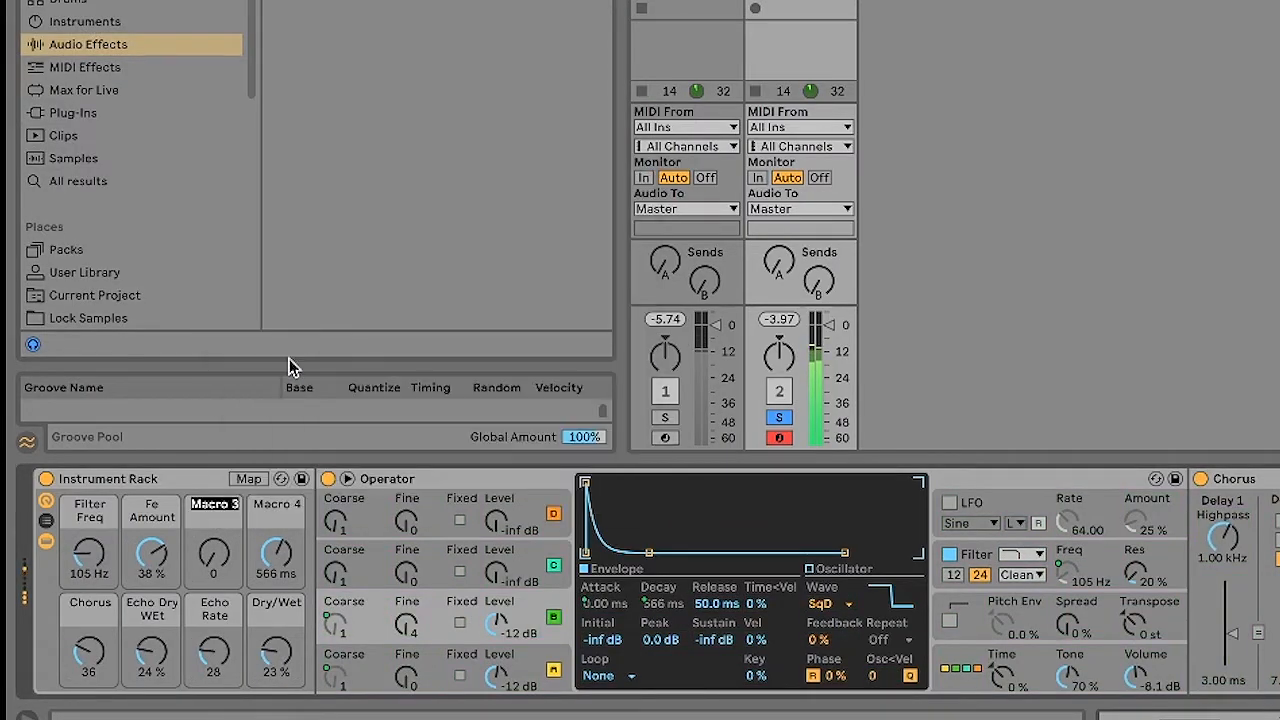
text(Octave)
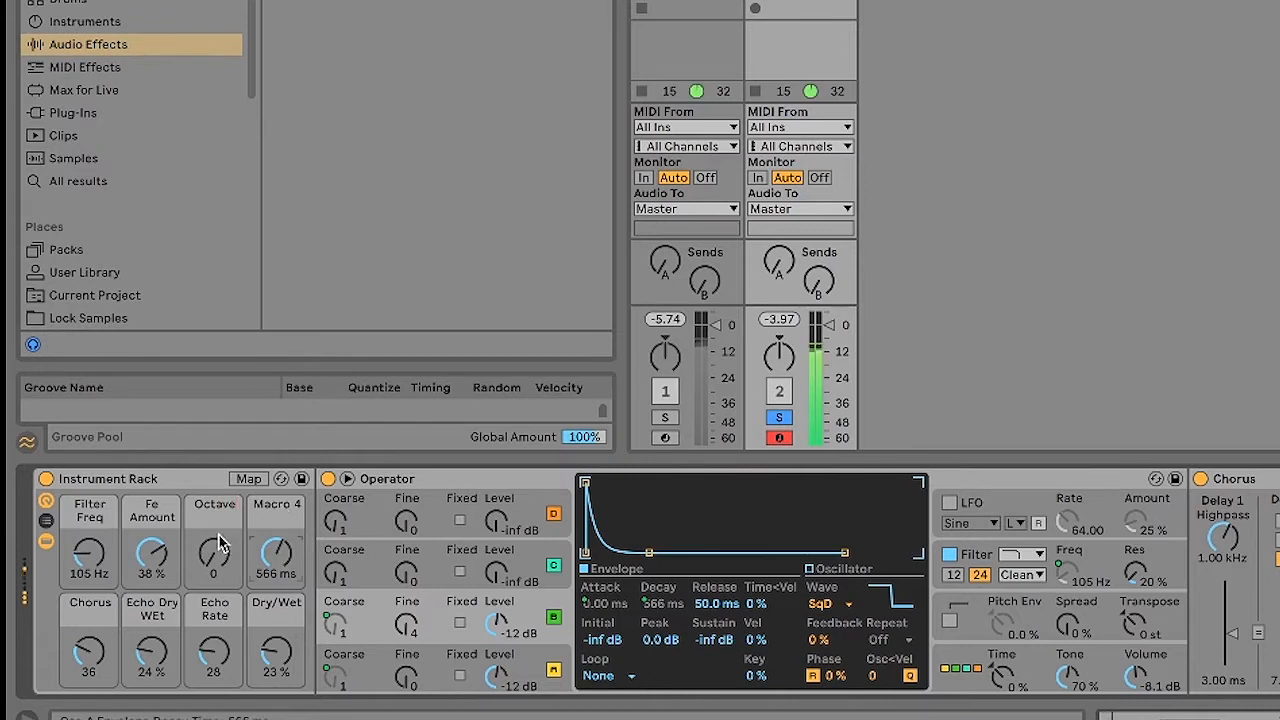
- Try out the sound with the Octave macro at 1 and the Filter Freq macro at 307 Hz
drag(236, 521, 236, 510)
drag(90, 566, 90, 548)
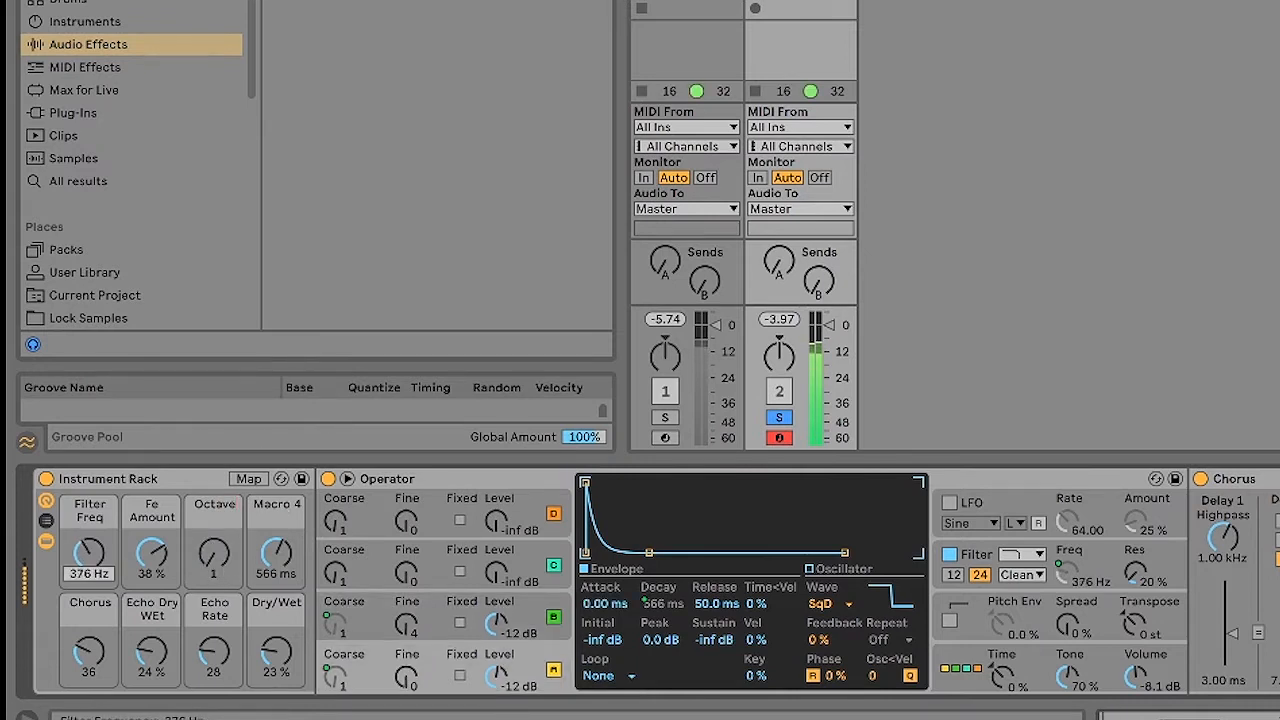
click(214, 552)
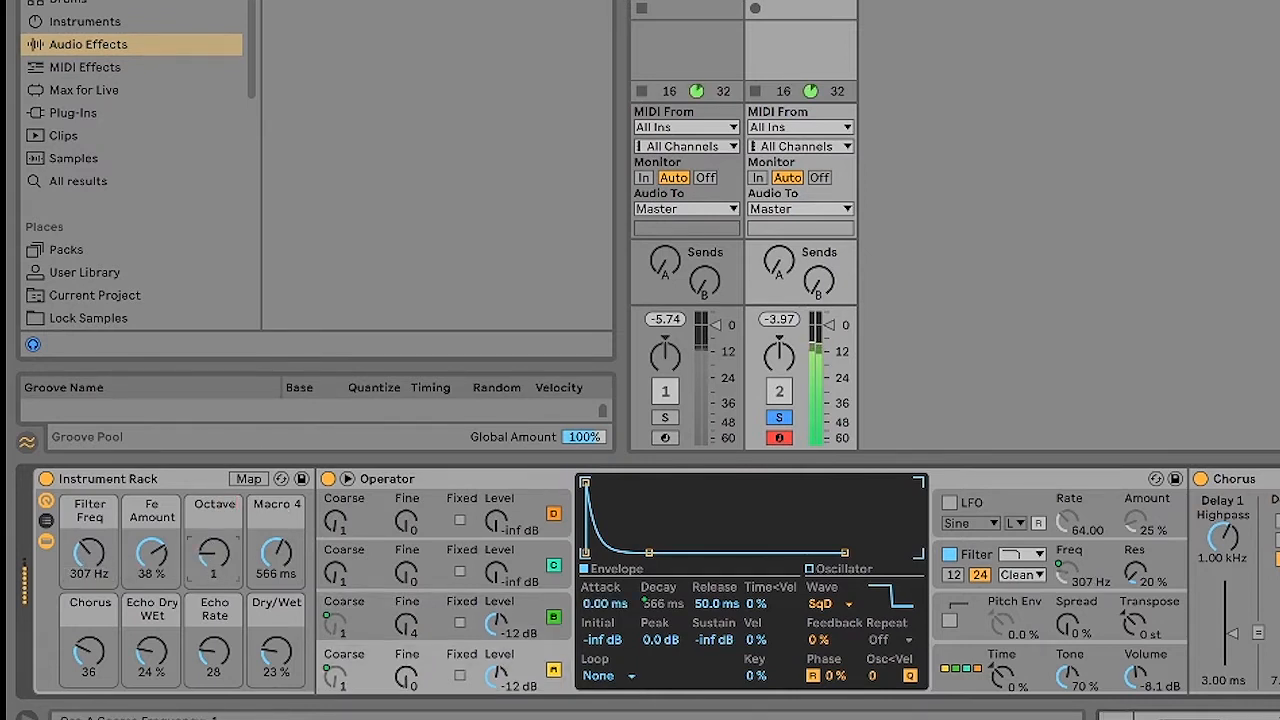
- Unsolo track 2 and set the Filter Freq macro to 124 Hz and the Octave macro to 2
click(779, 420)
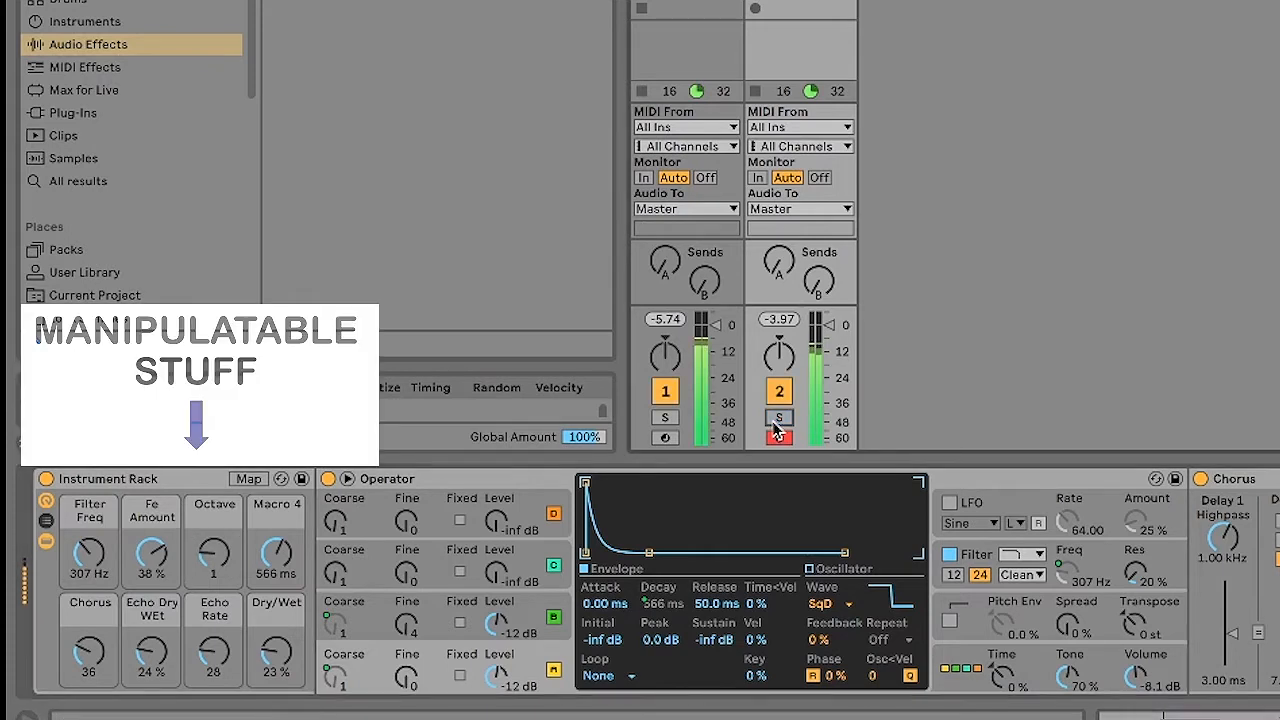
drag(115, 578, 89, 608)
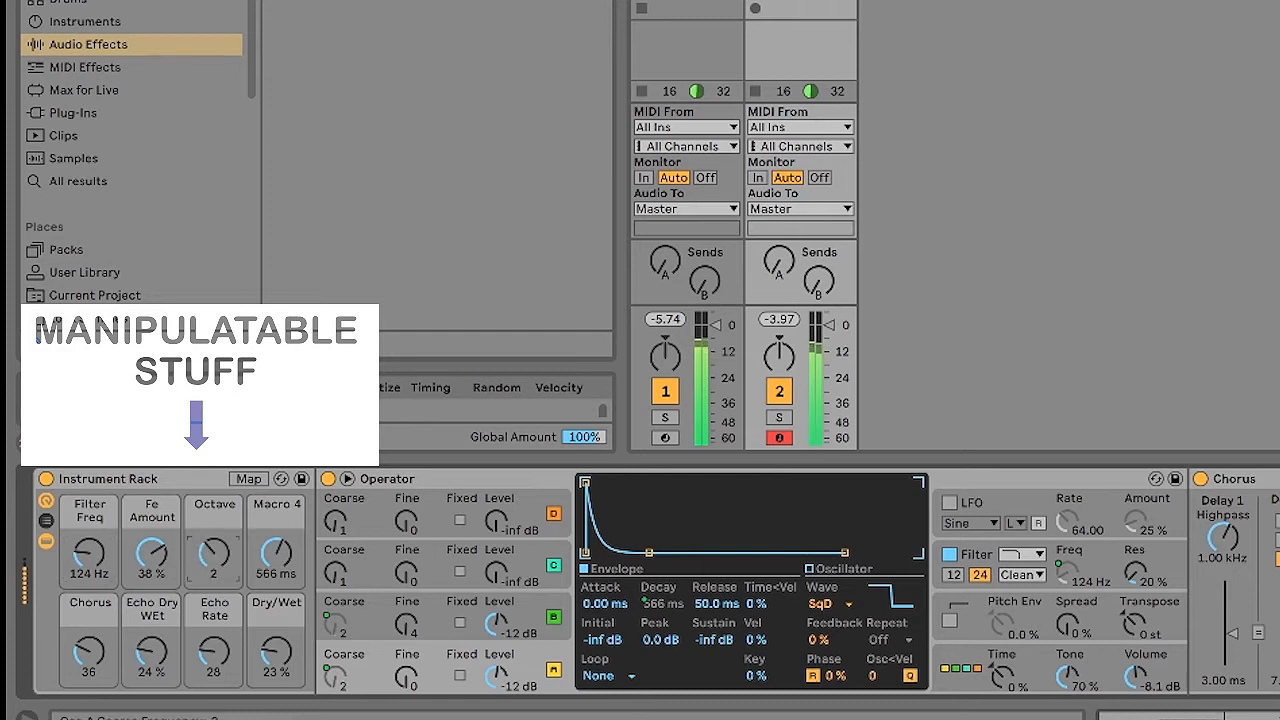
- Set the rack macros to Filter Freq 889 Hz, Fe Amount 10 %, Octave 1, Echo Dry Wet 23 % and Dry/Wet 27 %
drag(89, 553, 89, 505)
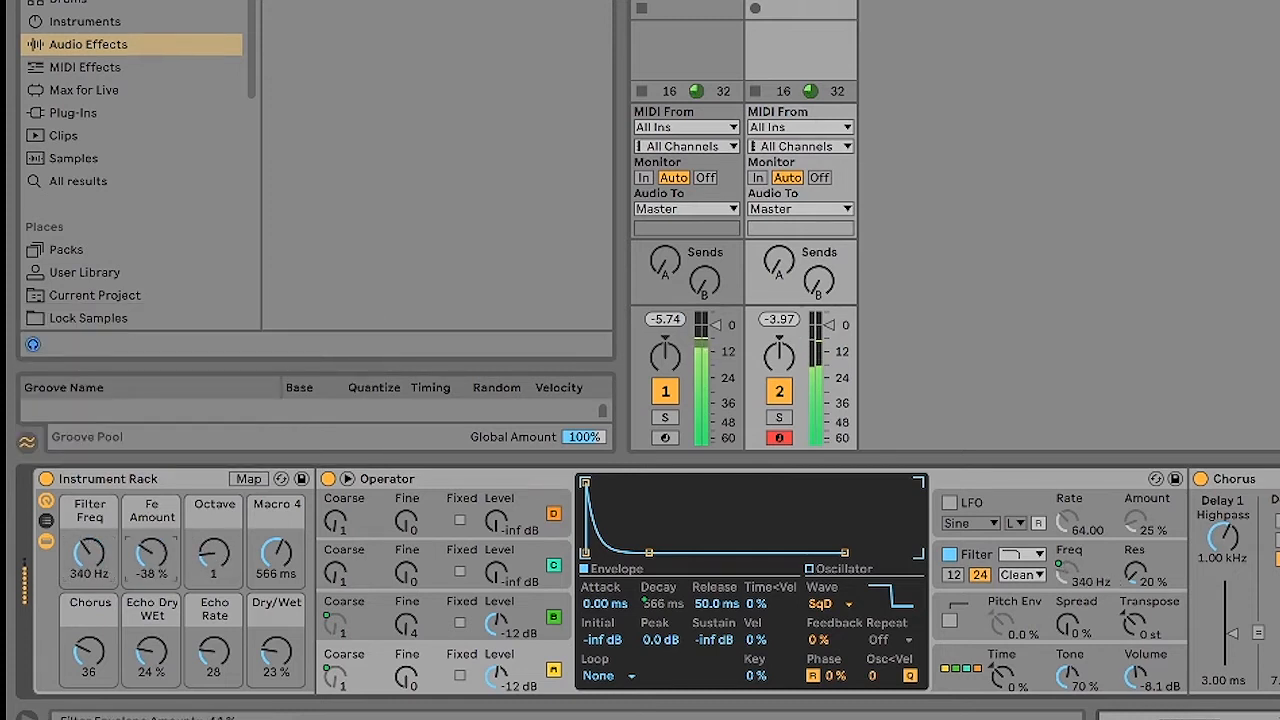
drag(97, 574, 97, 566)
drag(151, 652, 151, 646)
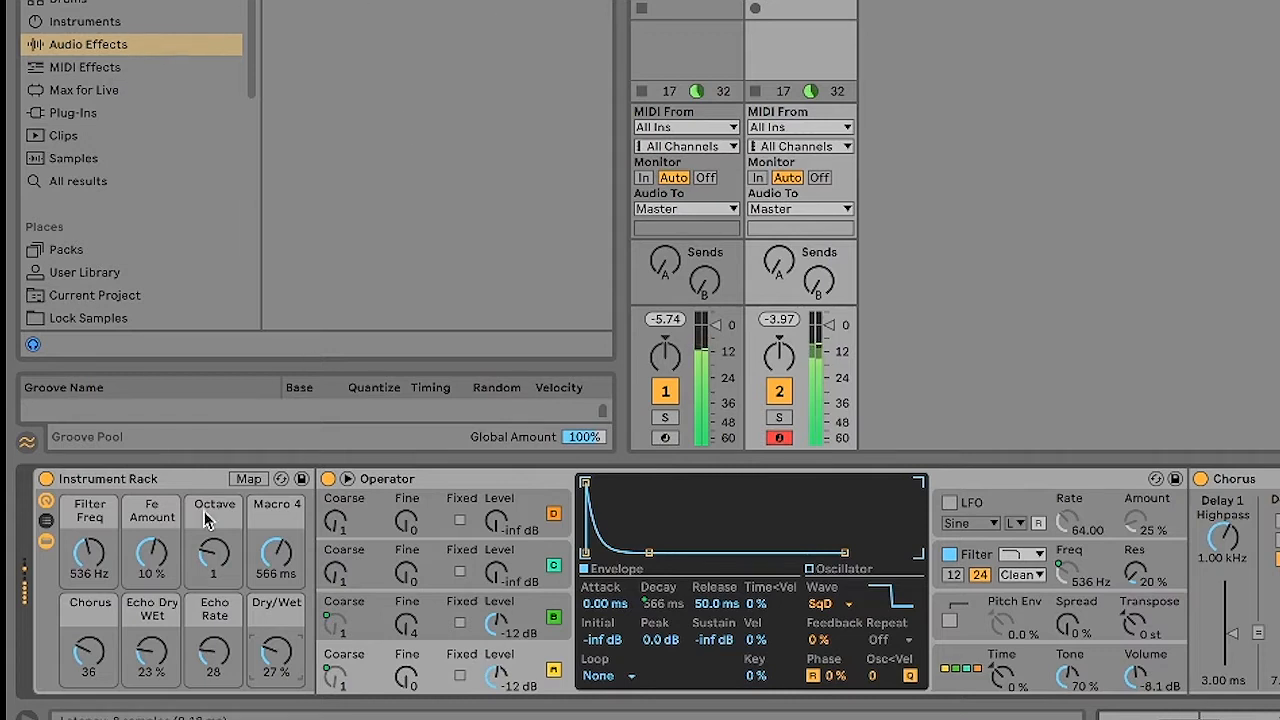
drag(89, 553, 89, 565)
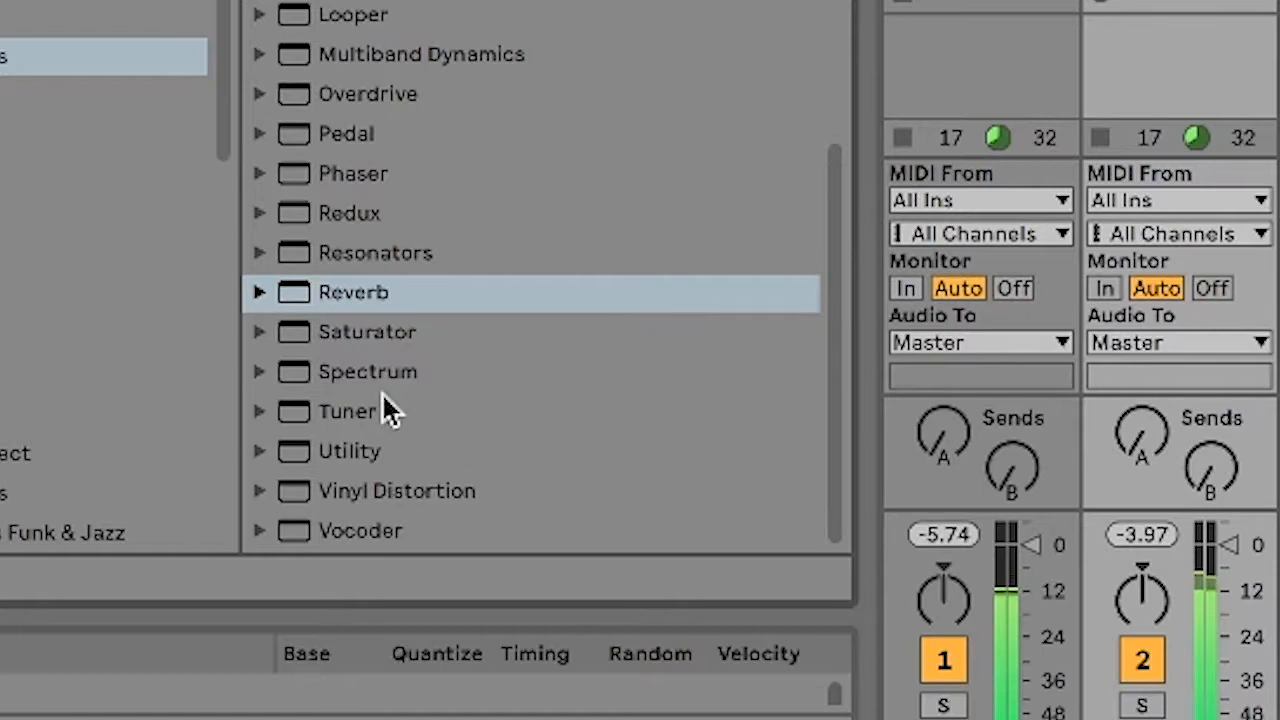
- Add a Saturator before the Chorus with the Soft Sine curve, 8.44 dB drive and -10.9 dB output
click(374, 330)
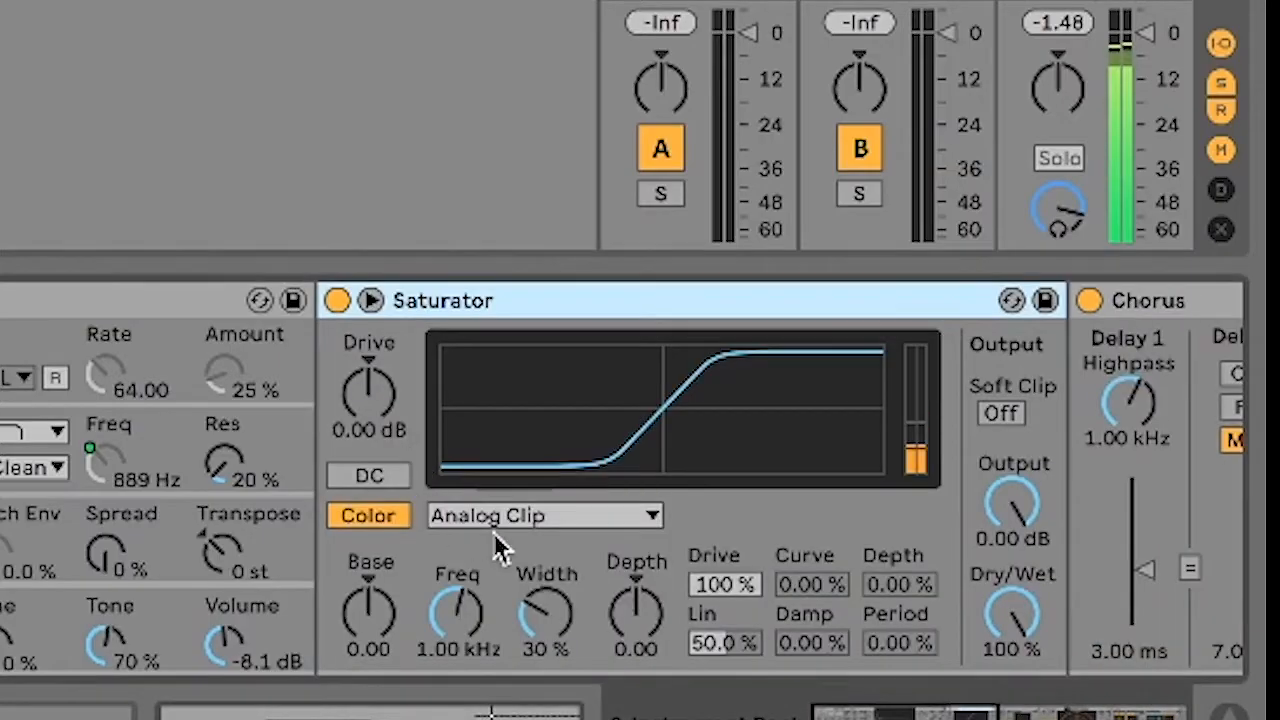
click(495, 522)
click(500, 578)
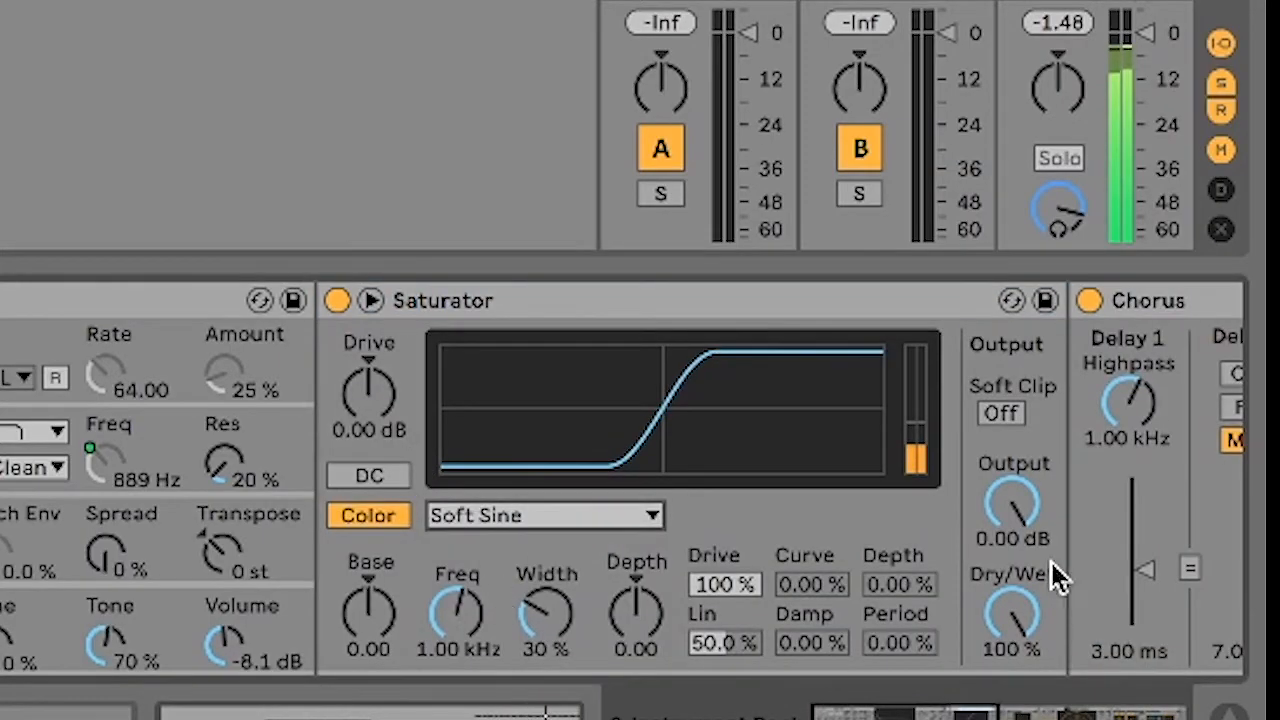
drag(337, 406, 369, 368)
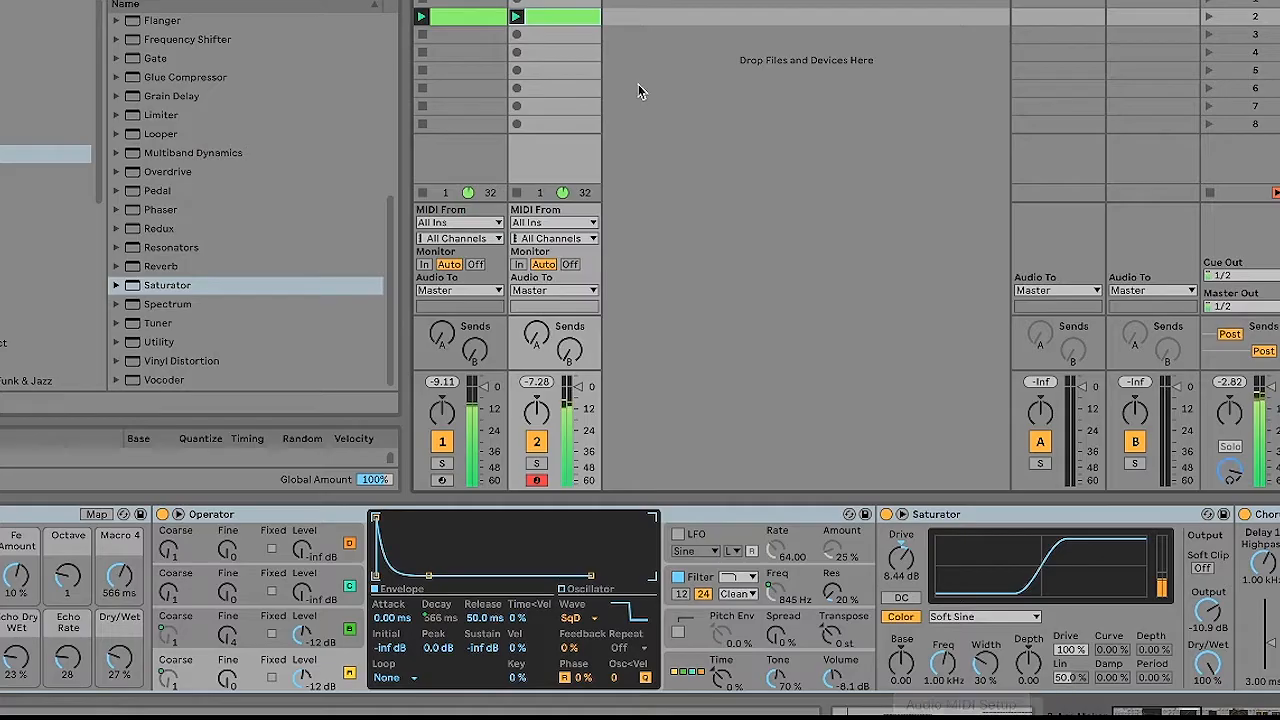
- In a second clip on track 2, raise the D#2 note at 1.1.4 to D#3 and the one at 1.3.4 to A#2
click(516, 34)
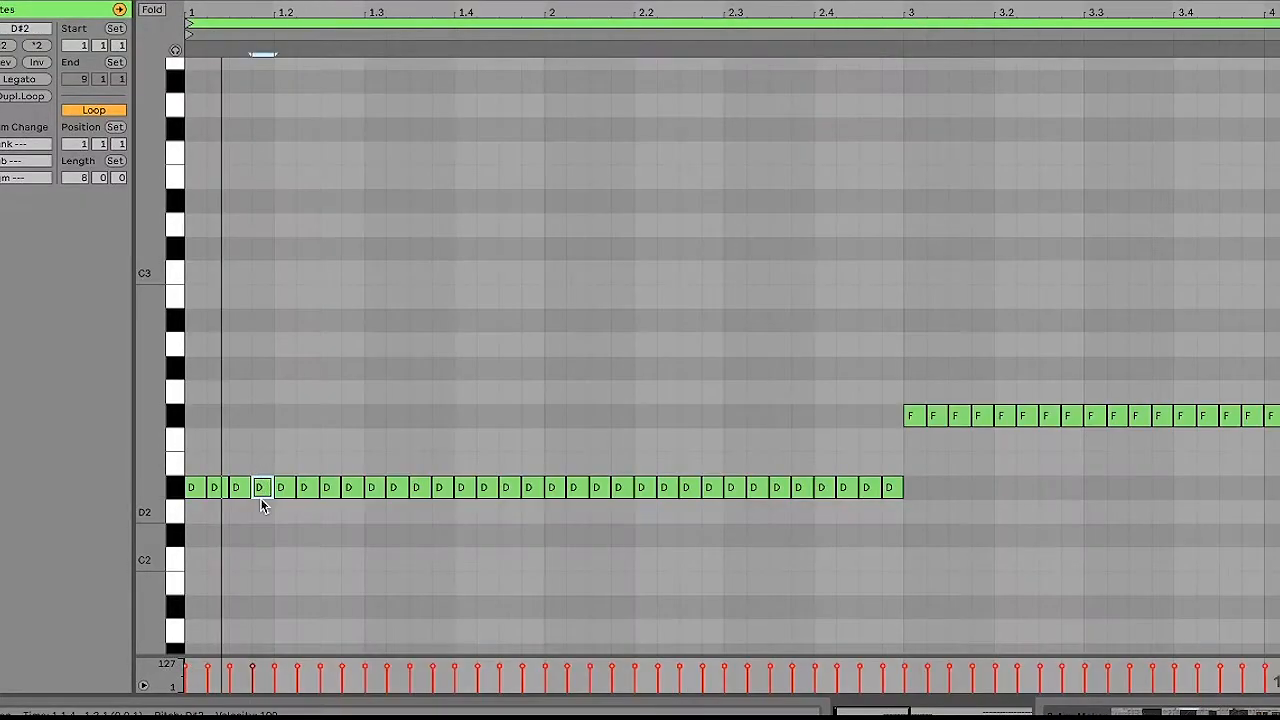
click(443, 488)
key(Up)
key(Up)
key(Up)
key(Up)
key(Up)
key(Up)
key(Up)
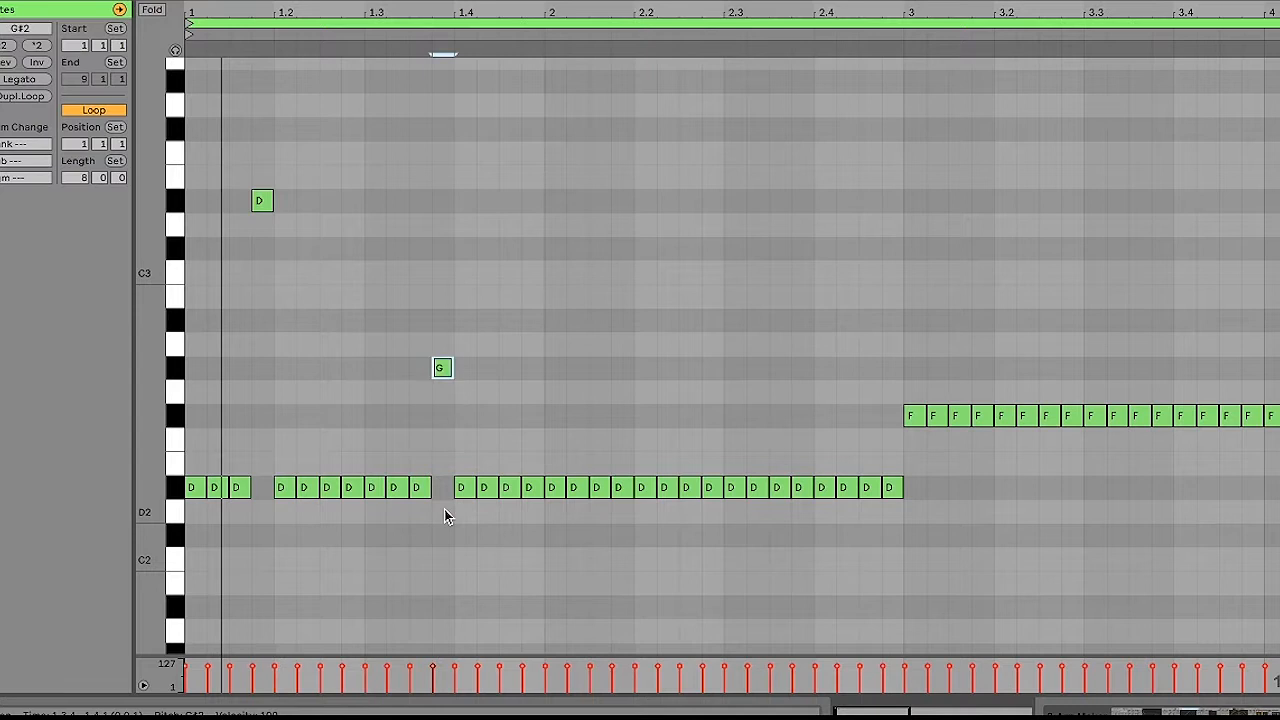
- Raise the D#2 notes at 2.1.3 and 2.4.3 to G#2, the one at 2.2.4 to D#3 and the one at 2.3.4 to A#2
click(598, 487)
key(Up)
key(Up)
key(Up)
key(Up)
key(Up)
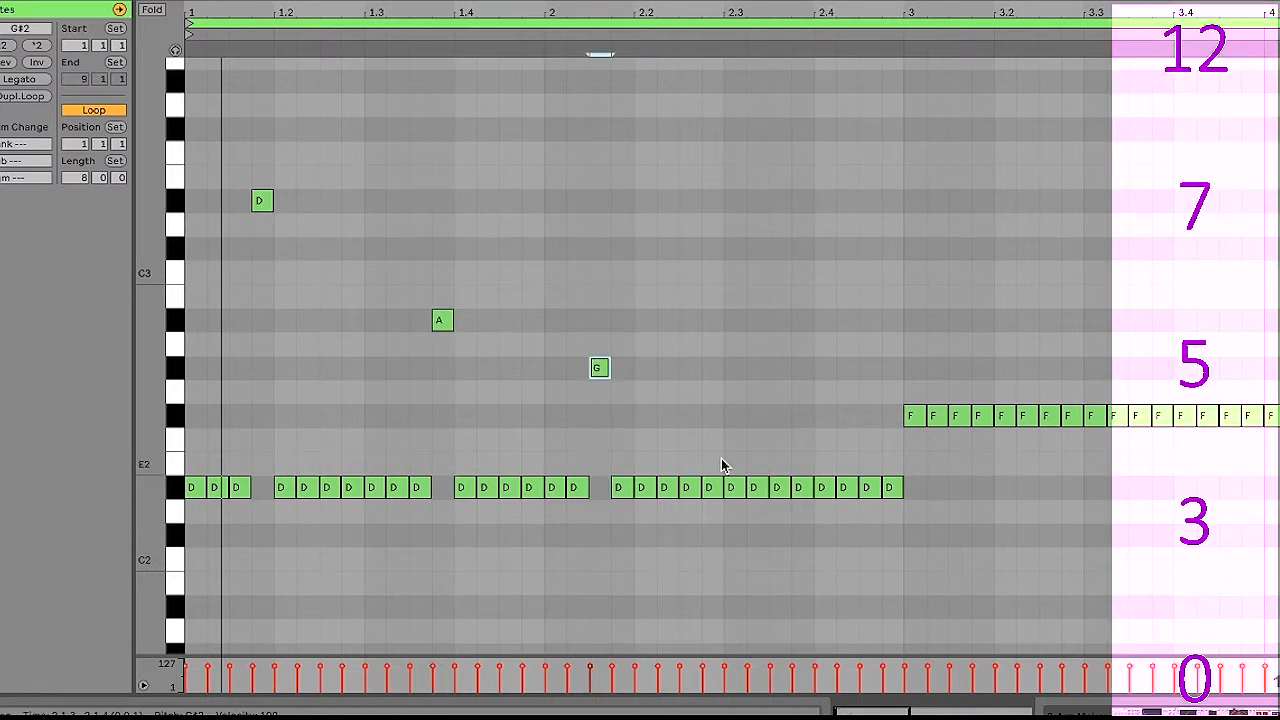
click(722, 463)
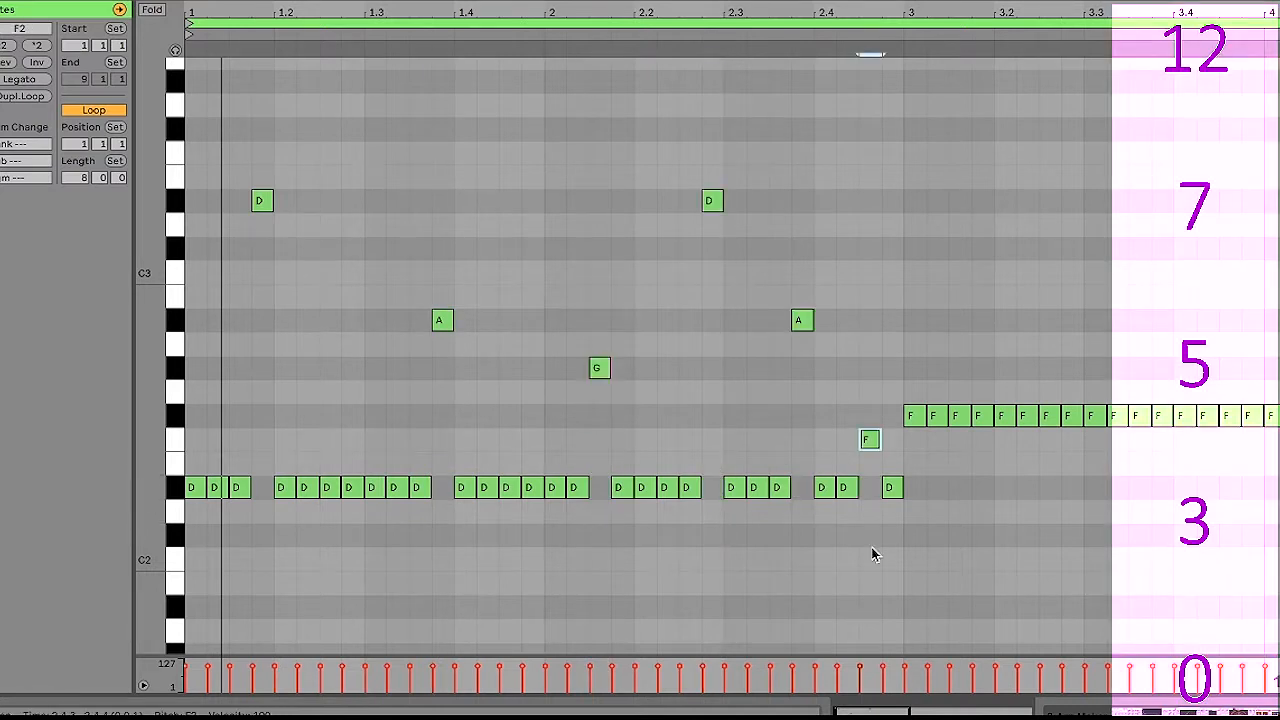
key(Up)
key(Up)
key(Up)
- Replace the notes from bar 3 onward with copies of the first two bars on a 2-bar grid, transposed to F#2, C#2 and G#2
drag(880, 712, 880, 636)
drag(471, 297, 1171, 694)
key(Delete)
drag(1150, 290, 1279, 455)
key(Delete)
right_click(879, 288)
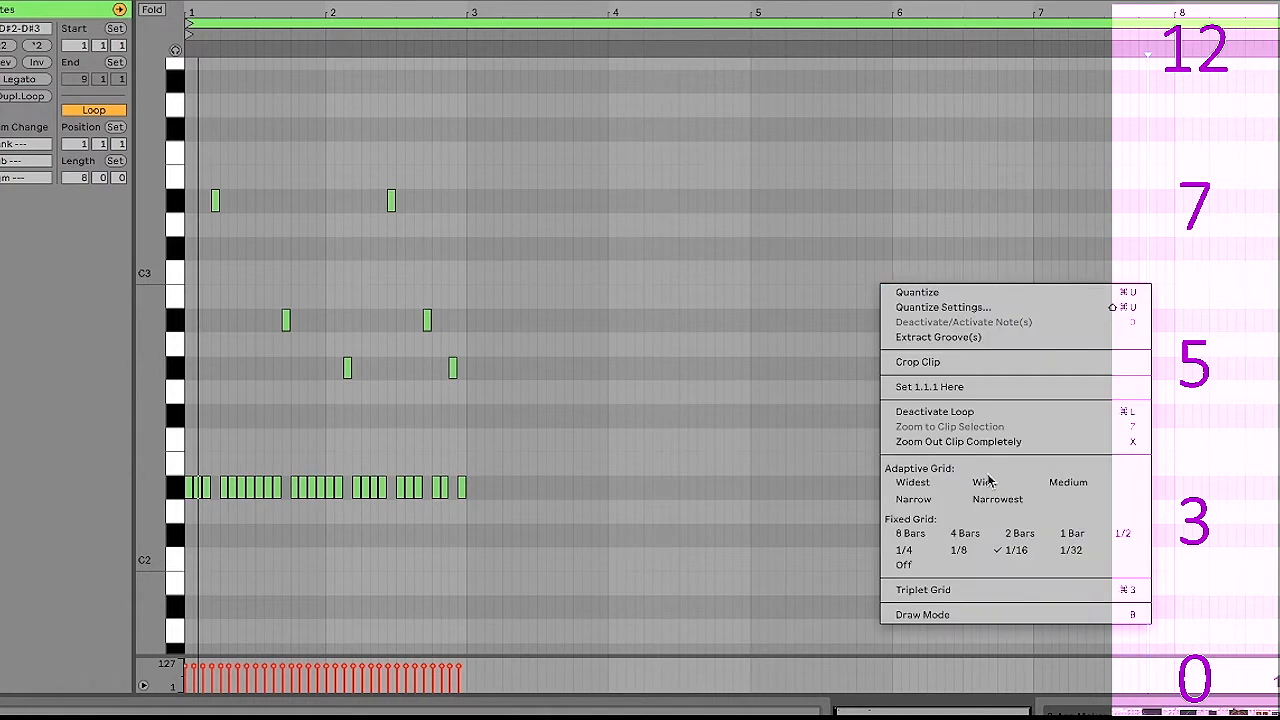
click(1020, 531)
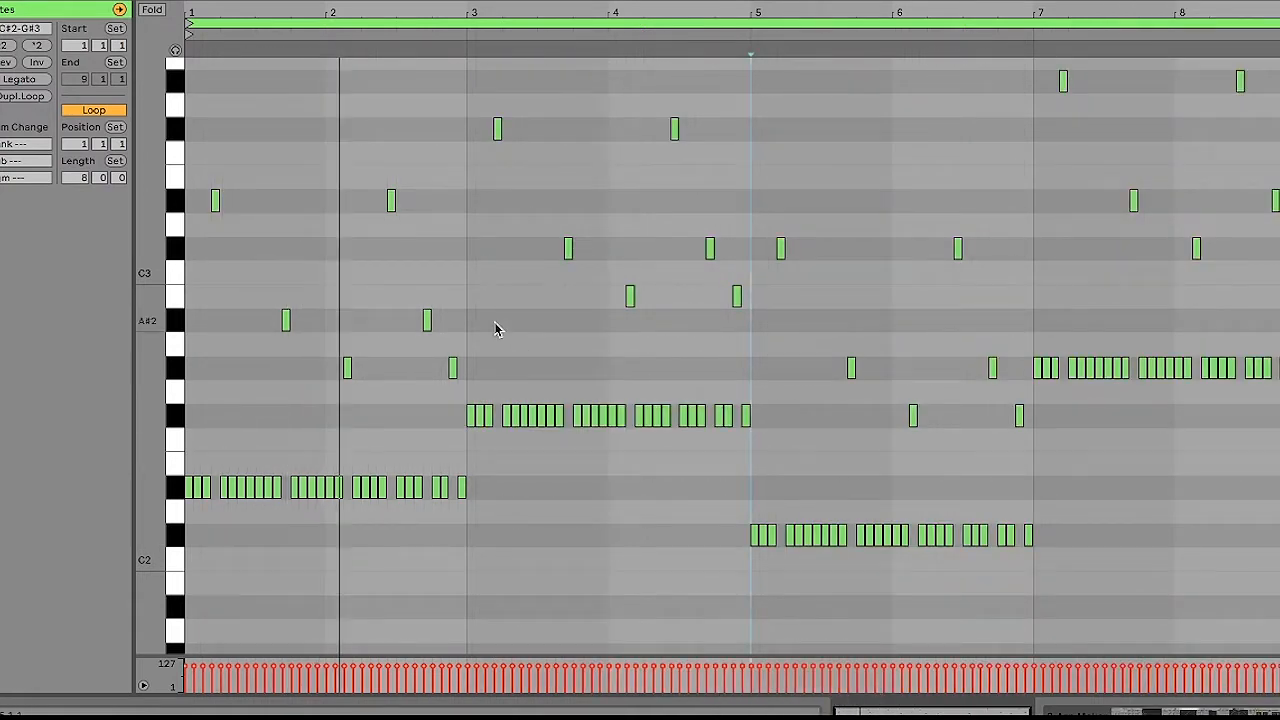
- Lower the two G#2 notes in bar 2 to F#2 and the two B2 notes in bar 4 to A#2, and restore the 1/16 grid
drag(300, 380, 492, 371)
key(Down)
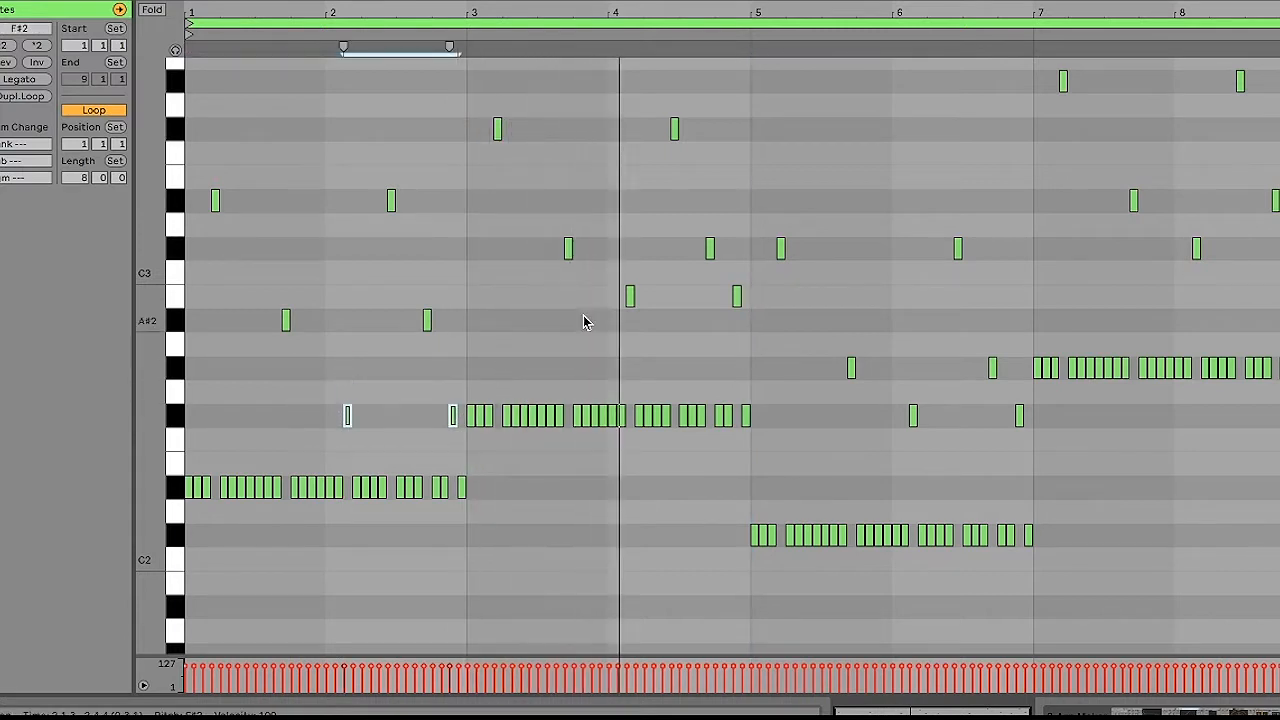
drag(591, 309, 790, 302)
key(Down)
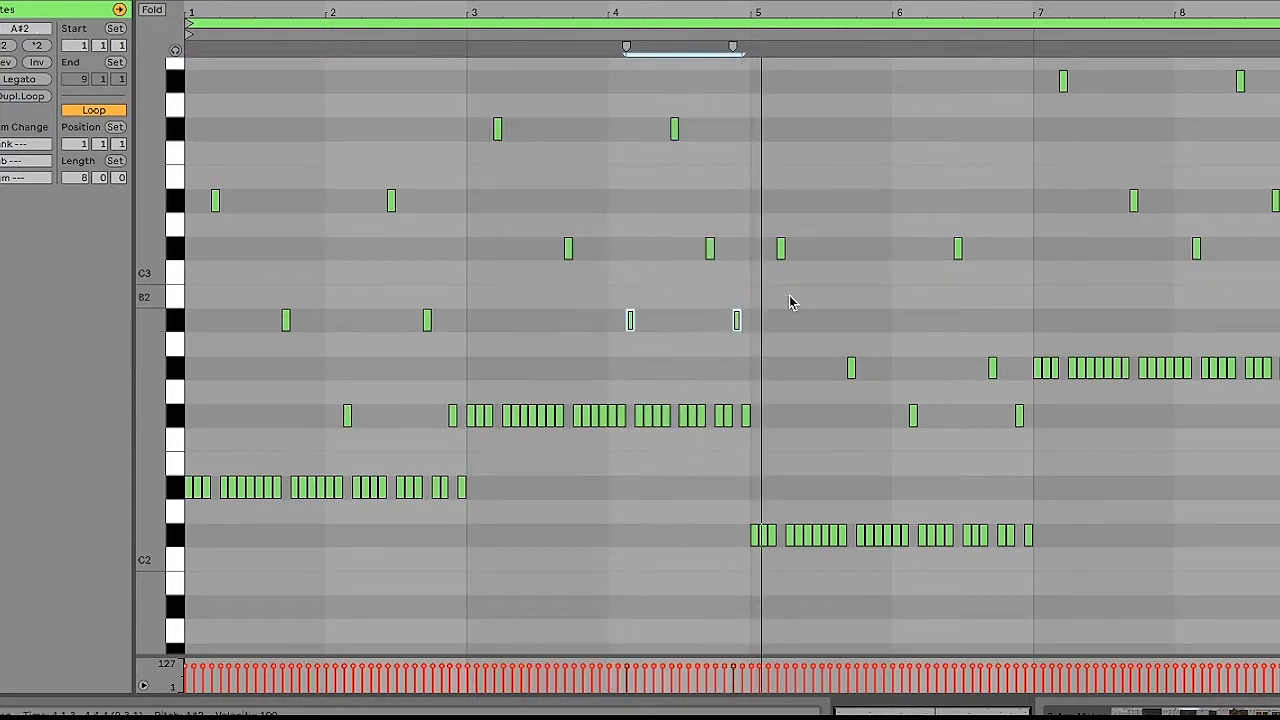
right_click(1083, 583)
click(1018, 489)
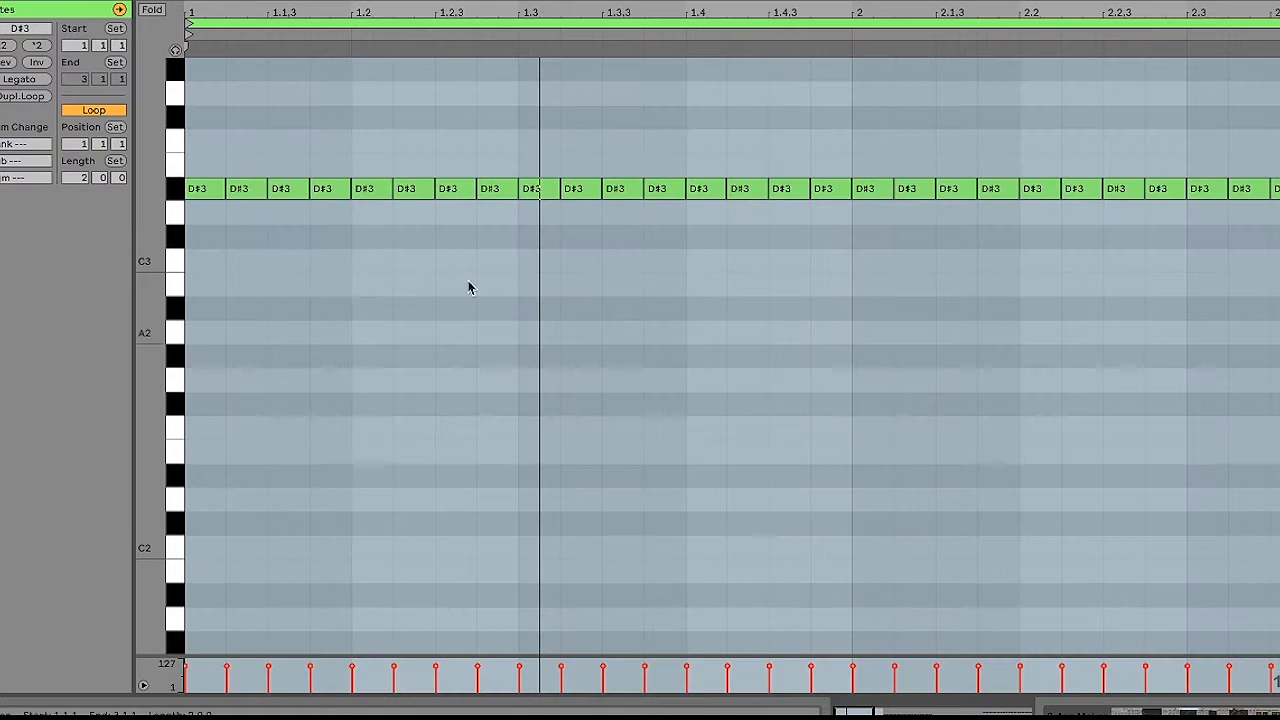
- In the two-bar clip of repeated D#3 sixteenths, raise the second note to F3 and the third to F#3
scroll(167, 191, up, 5)
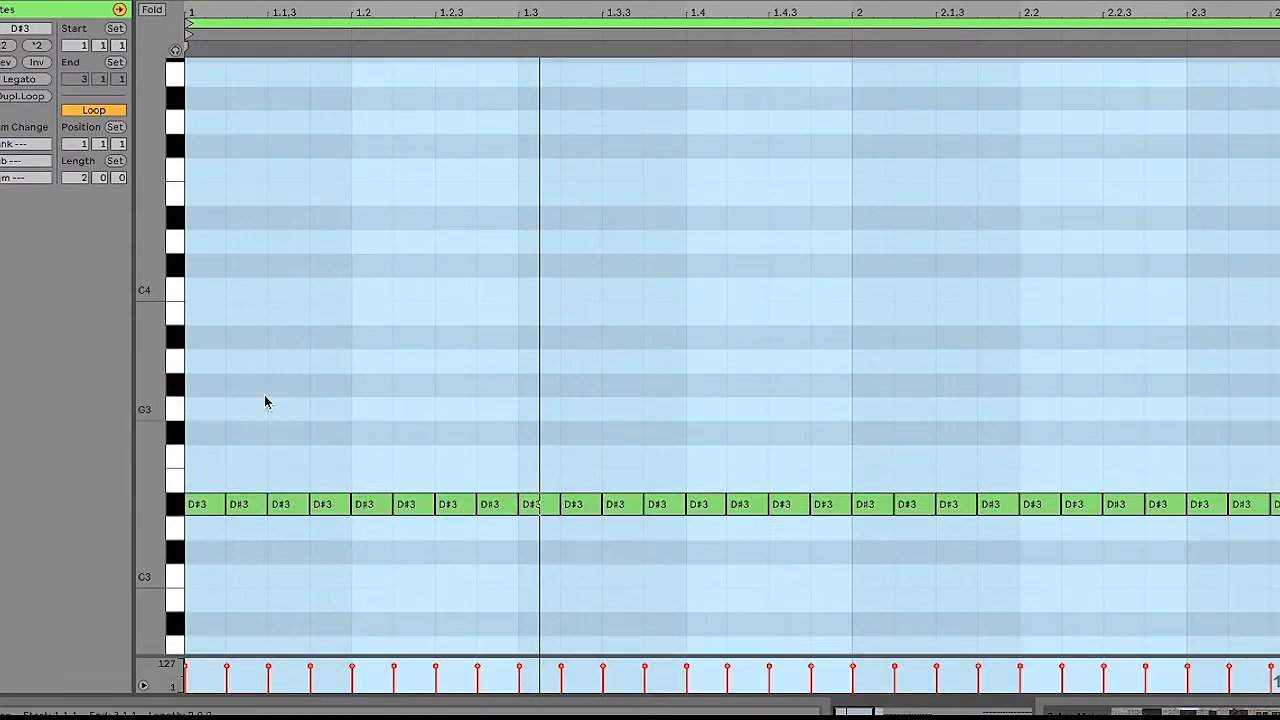
click(208, 506)
click(245, 506)
key(Up)
key(Up)
click(287, 505)
key(Up)
key(Up)
key(Up)
- Raise the fourth note to A#3 and repeat the four-note pattern beat by beat through 2.3
click(340, 504)
key(Up)
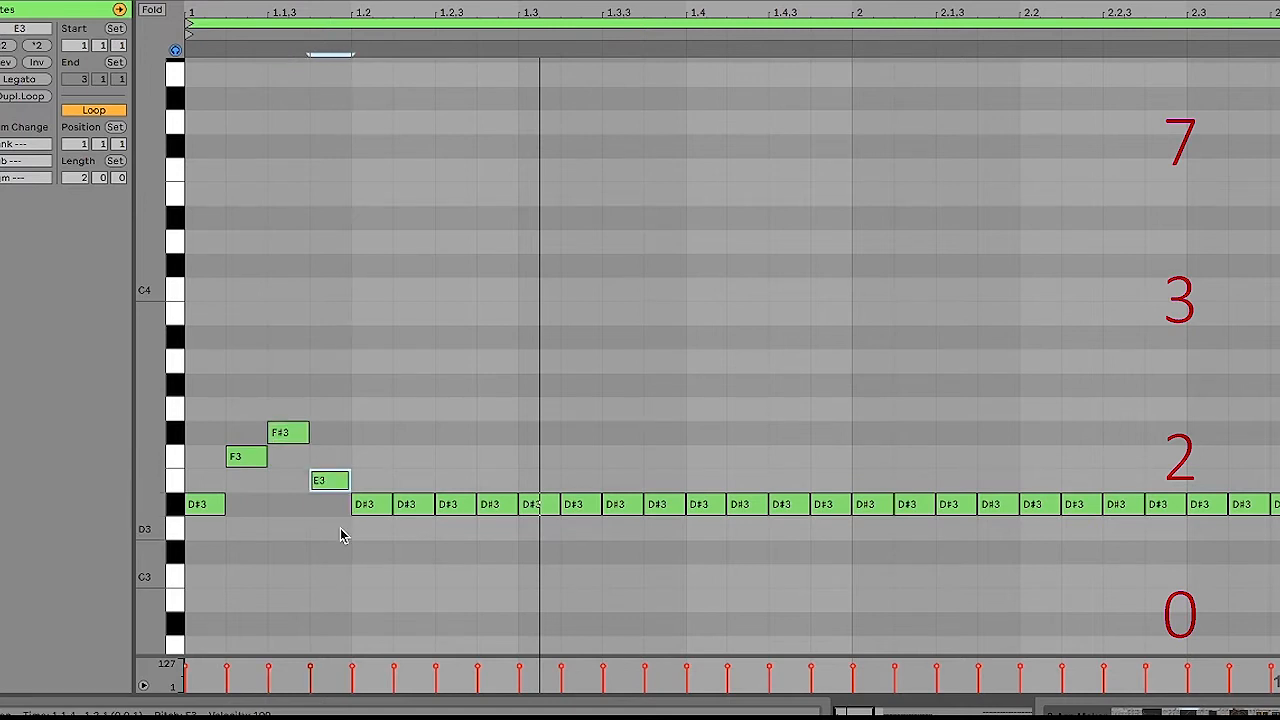
key(Up)
key(Up)
key(Up)
key(Up)
key(Up)
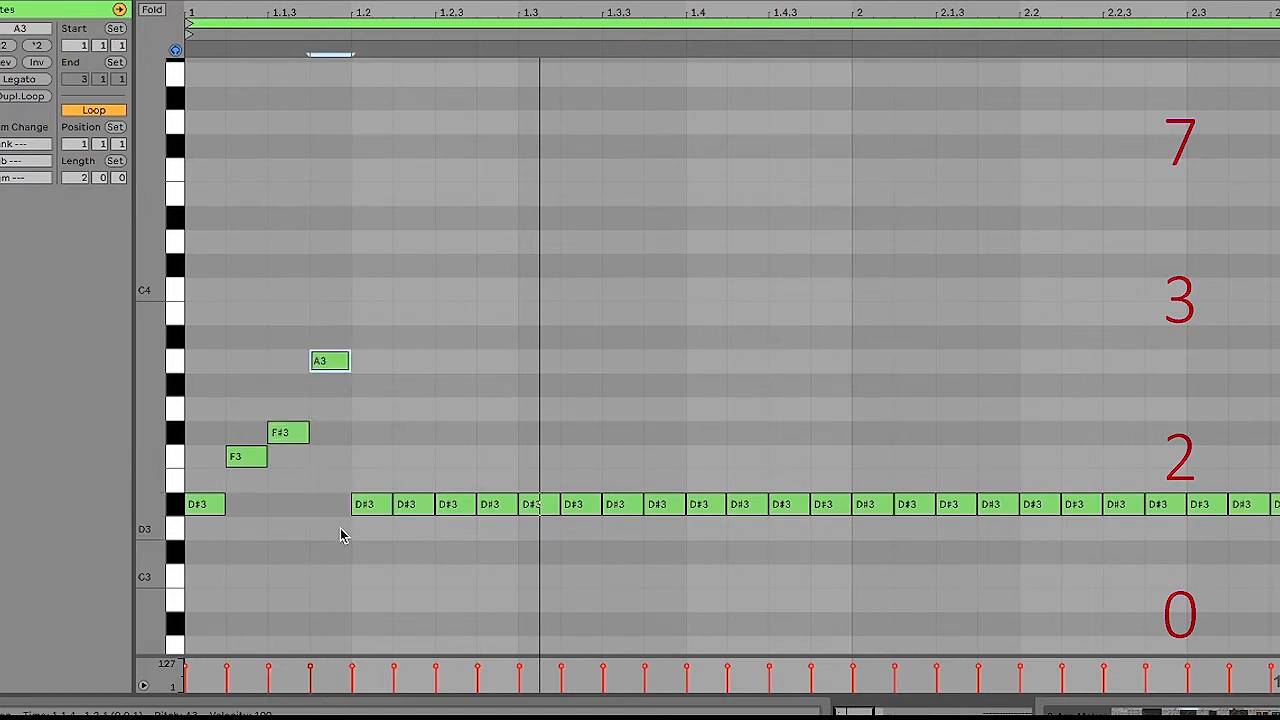
key(Up)
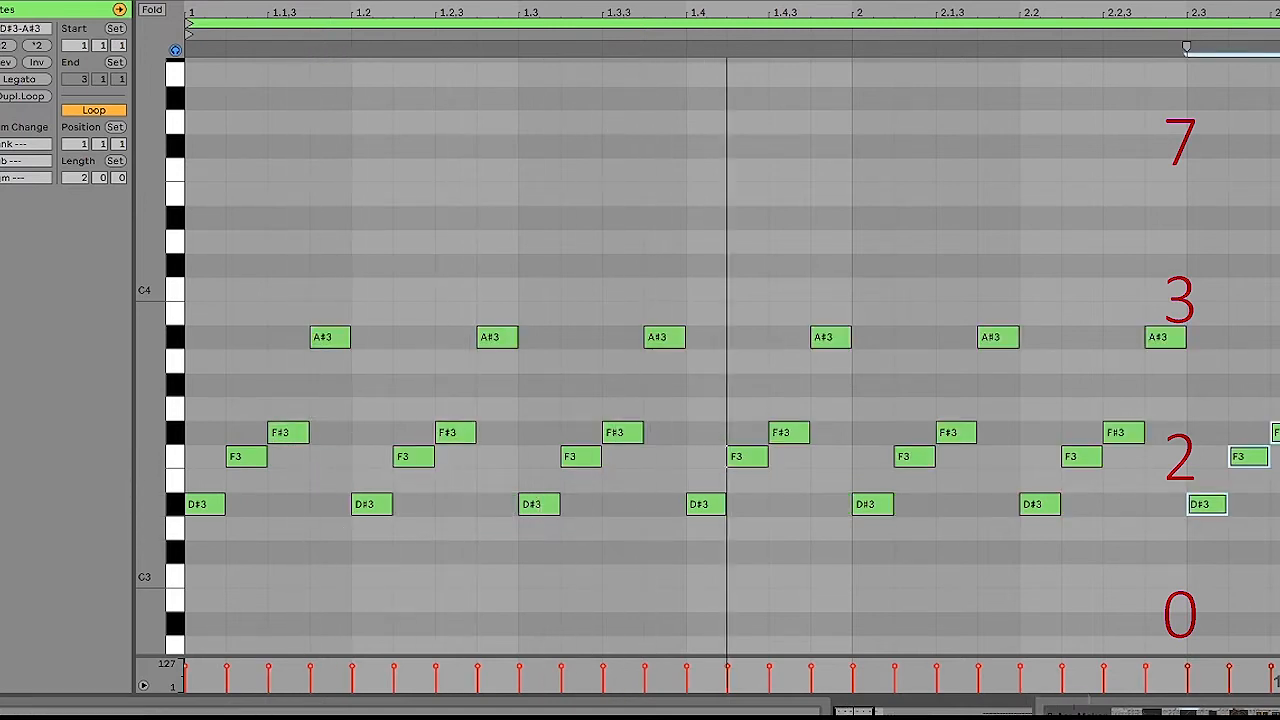
- Duplicate the two-bar loop to four bars and lower the D#3 notes in bars 3 and 4 to C#3
key(minus)
key(minus)
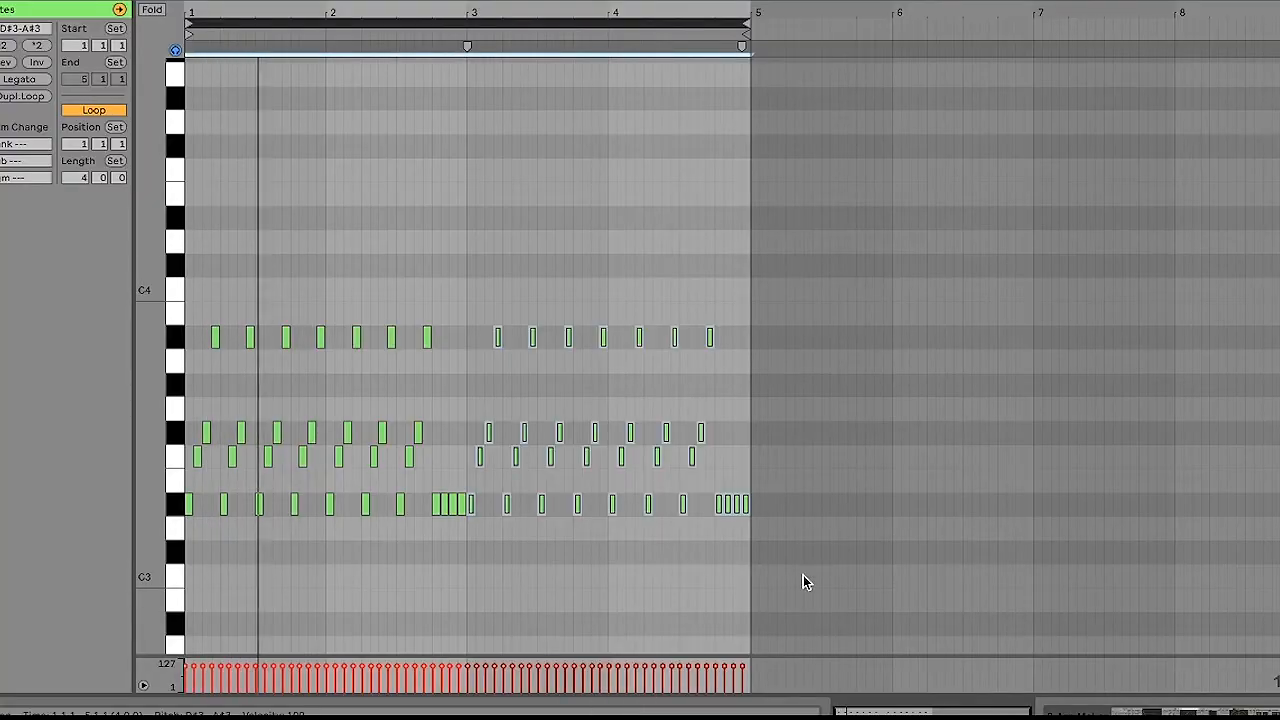
drag(806, 583, 475, 506)
key(Down)
key(Down)
key(Down)
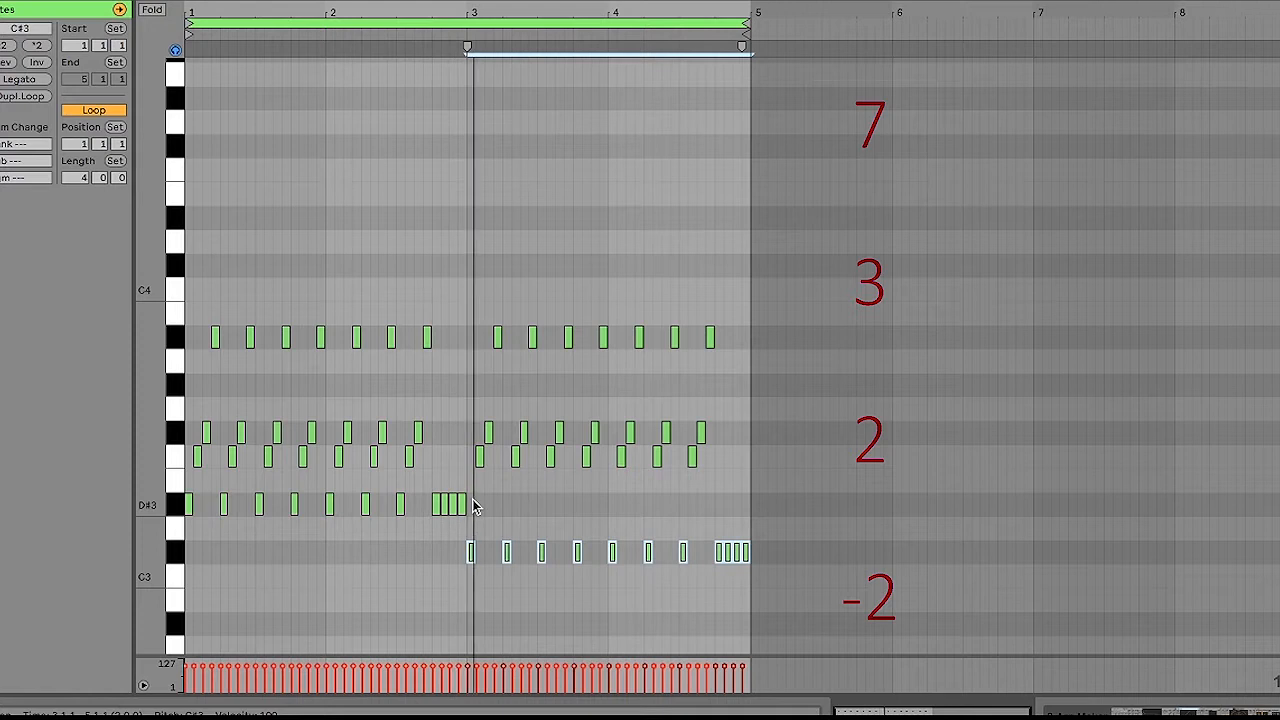
- Raise the A#3 note at 4.1.4 to C#4, and duplicate the clip to eight bars with G#3 replacing F#3 in bars 5 and 6
drag(646, 316, 640, 372)
key(Up)
key(Up)
key(Up)
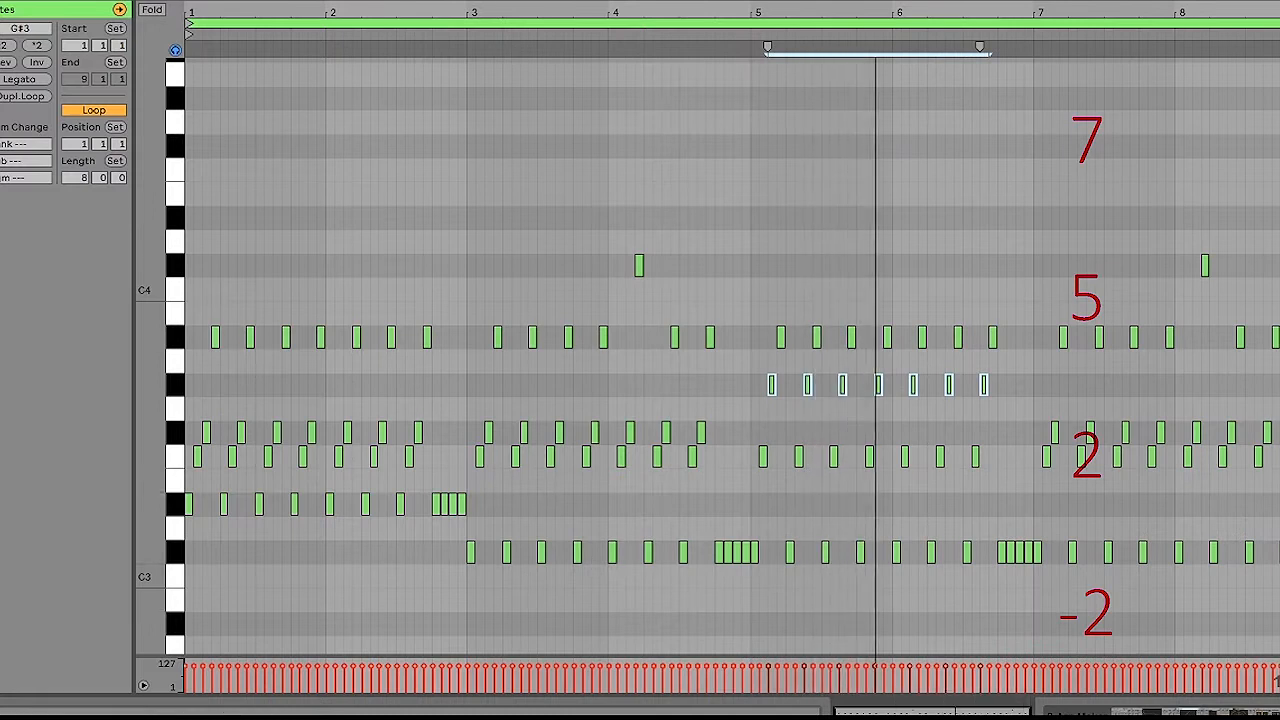
- Raise the C#3 notes in bars 7 and 8 by two semitones
drag(1123, 13, 1077, 40)
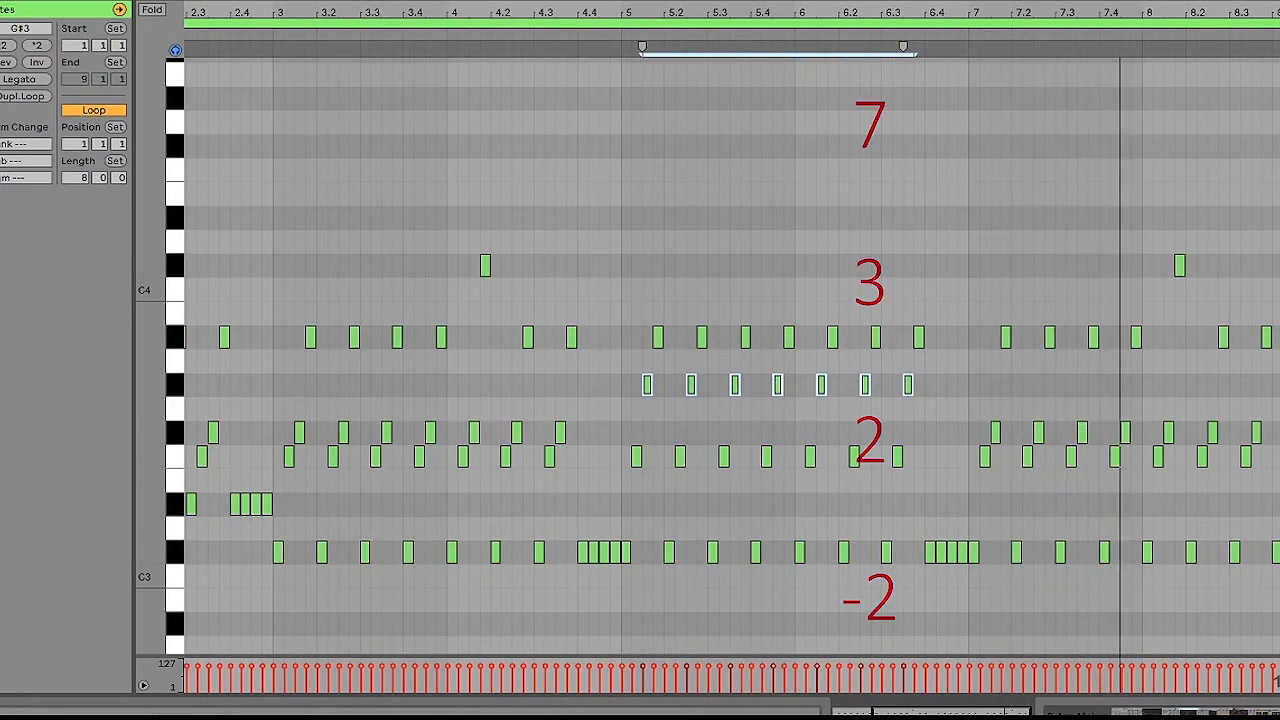
drag(975, 524, 1278, 610)
key(Up)
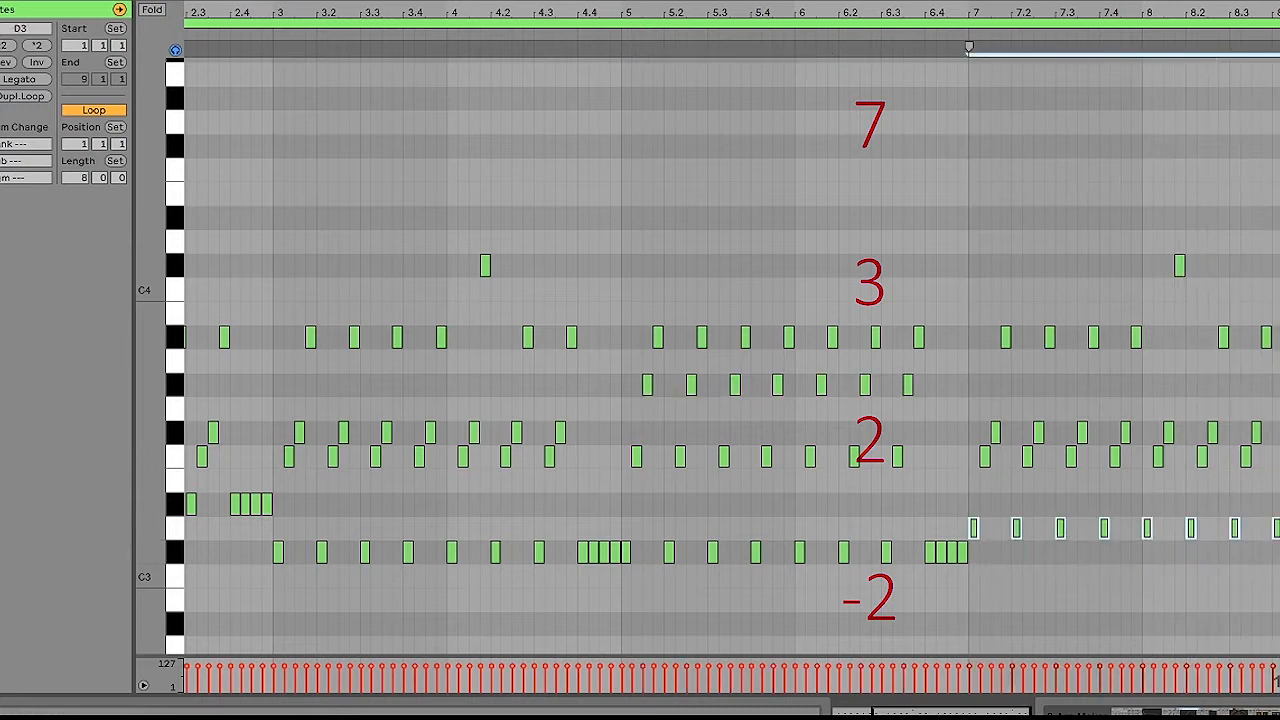
key(Up)
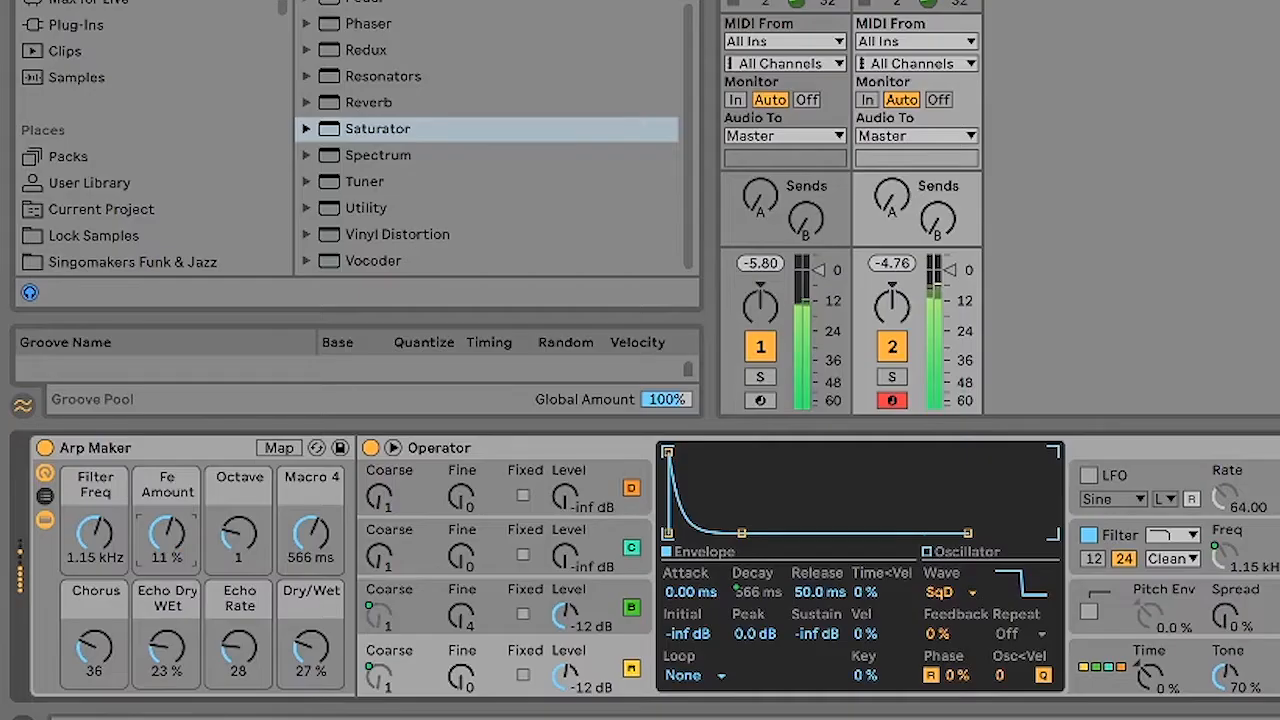
- Try out the arpeggio with the Arp Maker's Fe Amount macro at 5 % and Octave at 2 while varying Filter Freq
drag(167, 535, 97, 610)
drag(180, 563, 180, 536)
drag(97, 540, 97, 512)
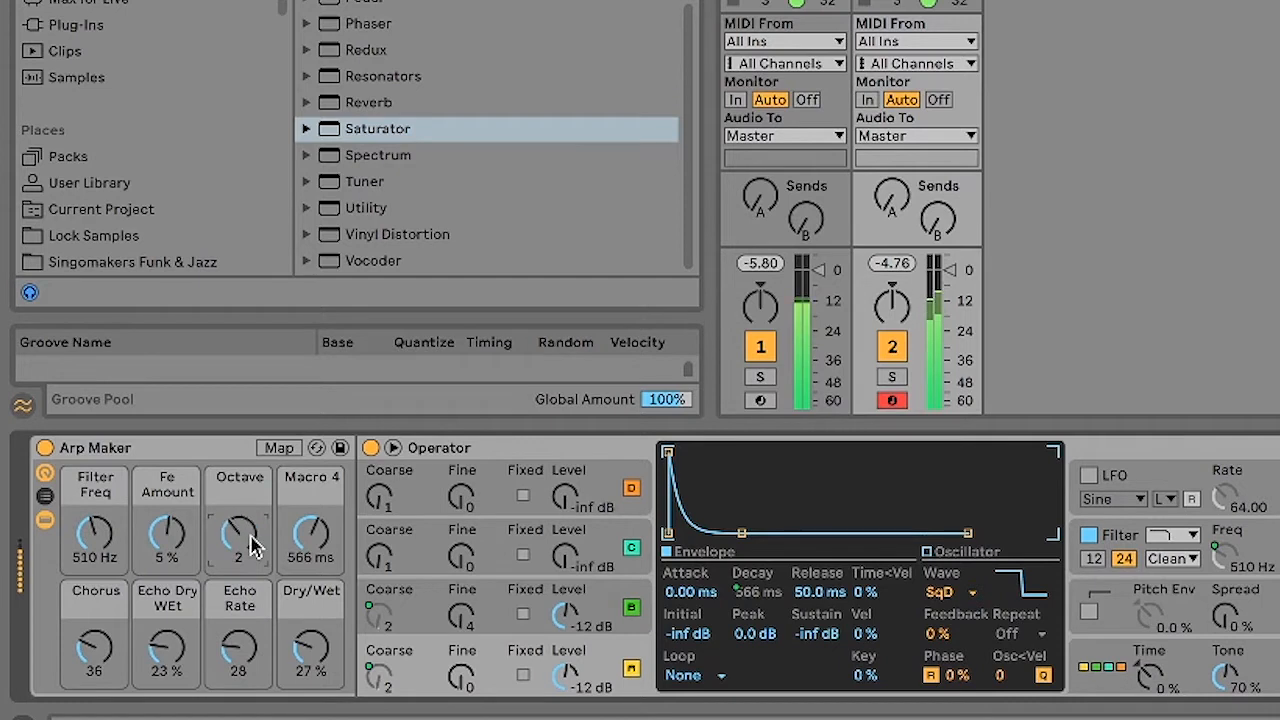
drag(107, 540, 107, 548)
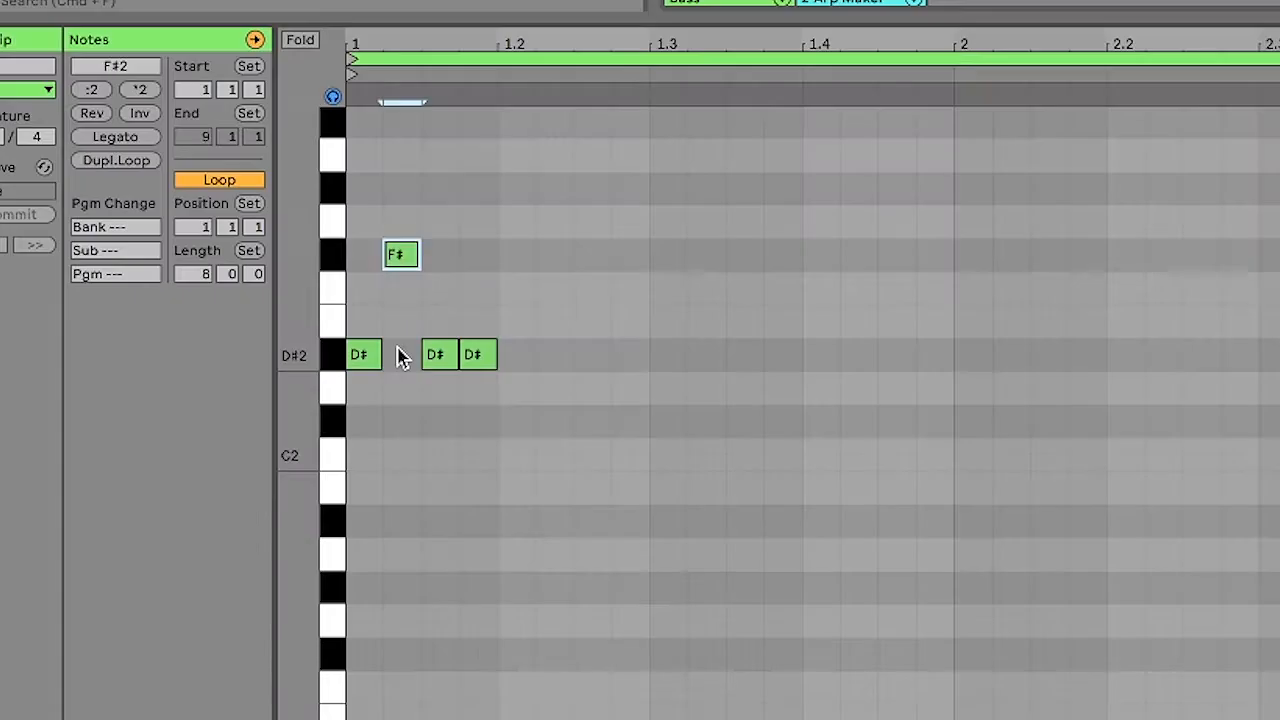
- In the third clip, raise the third D#2 note to A#2 and the fourth to D#3, and repeat the pattern every five sixteenths
click(430, 355)
key(Up)
key(Up)
key(Up)
key(Up)
key(Up)
key(Up)
key(Up)
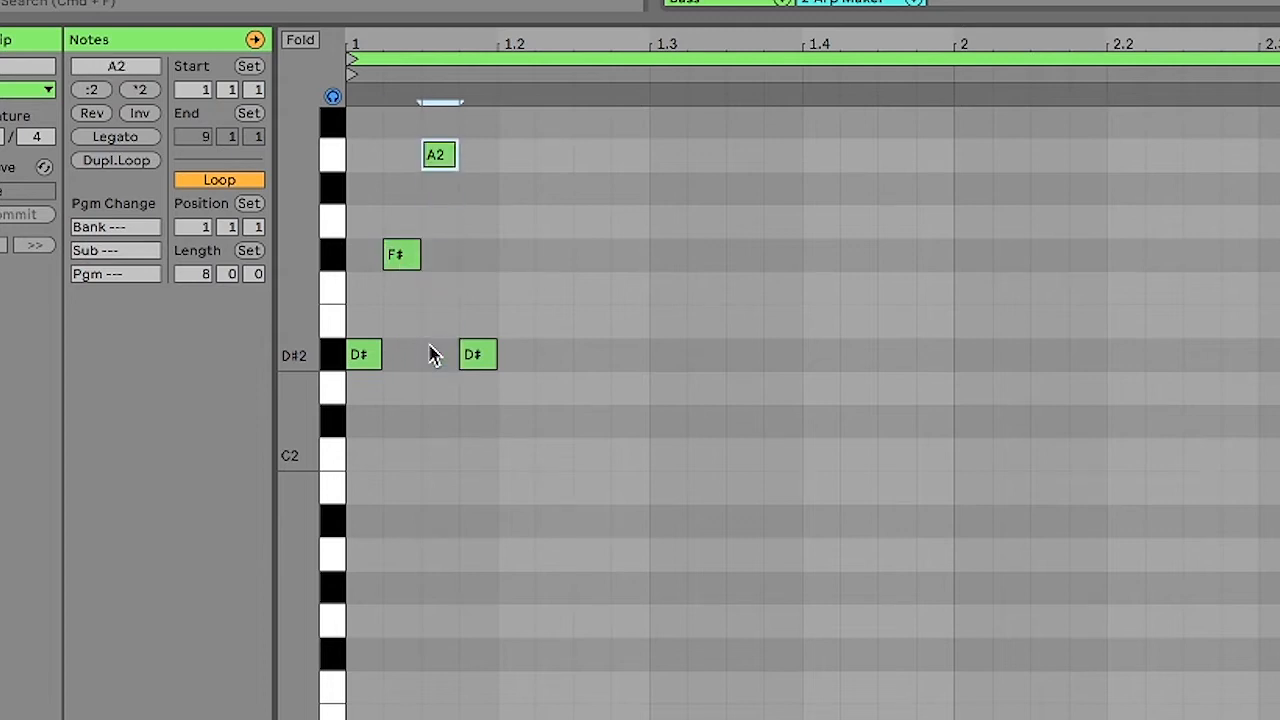
click(471, 357)
key(shift+Up)
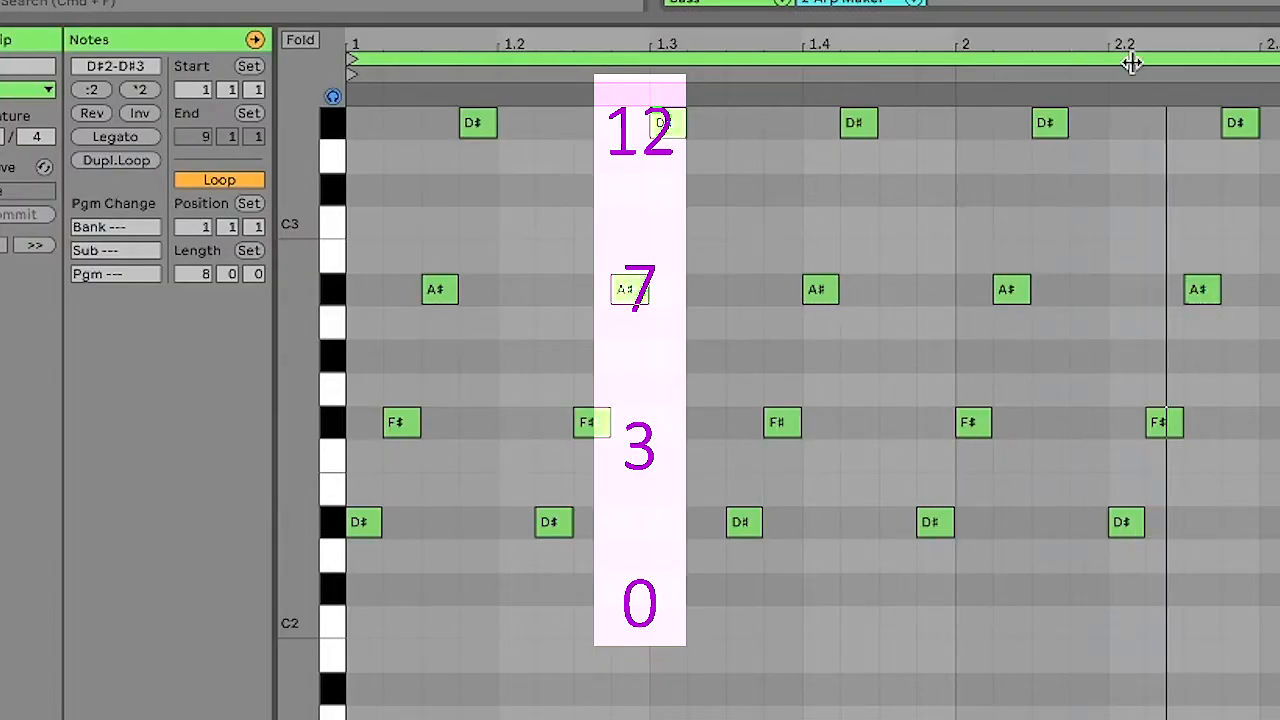
- Vary the arpeggio with G#2 and D#4 at 1.4.3 and F3 at 2.4.2, duplicate the A#2 at 1.2.4 twice and raise the last copy an octave
click(1131, 62)
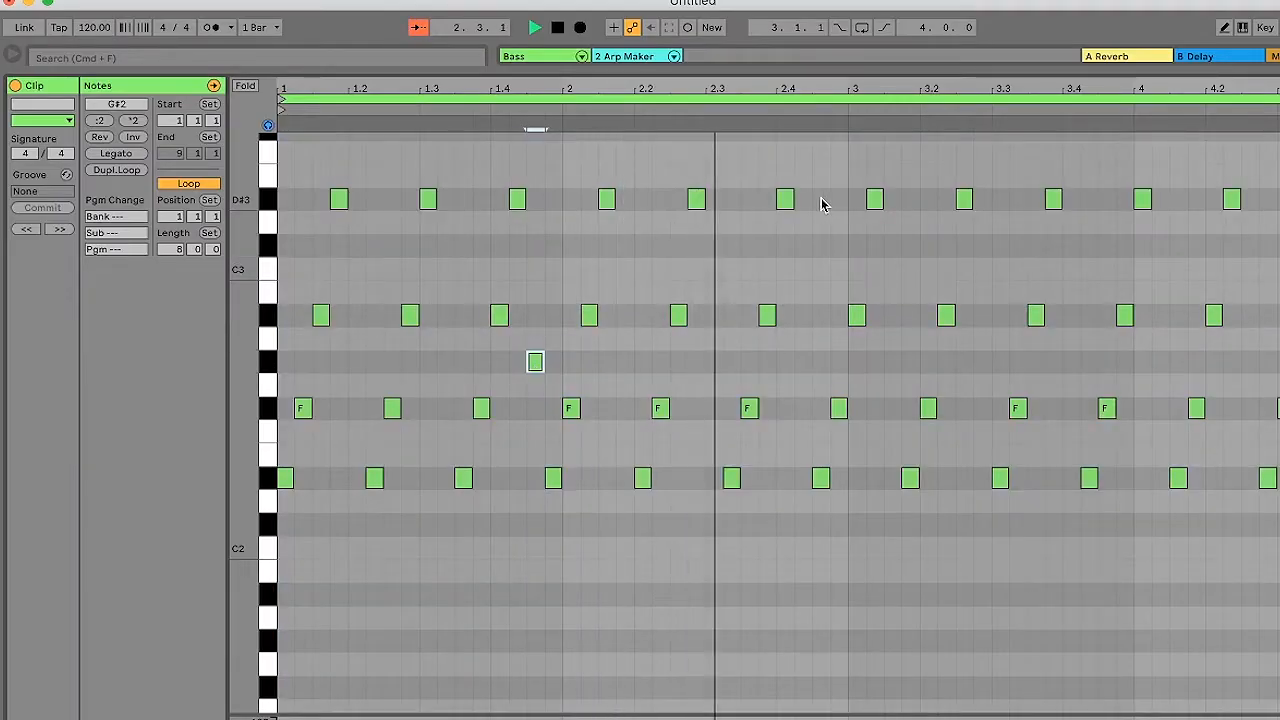
drag(785, 200, 804, 154)
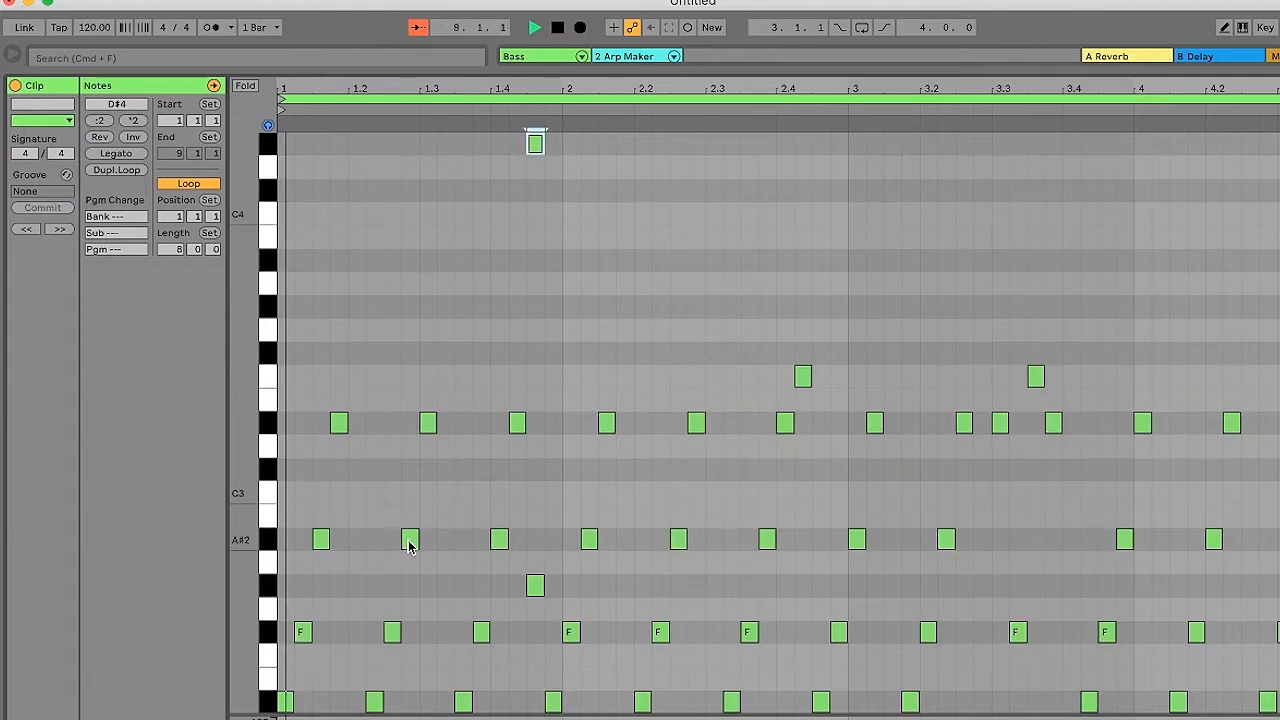
click(409, 540)
key(super+d)
key(super+d)
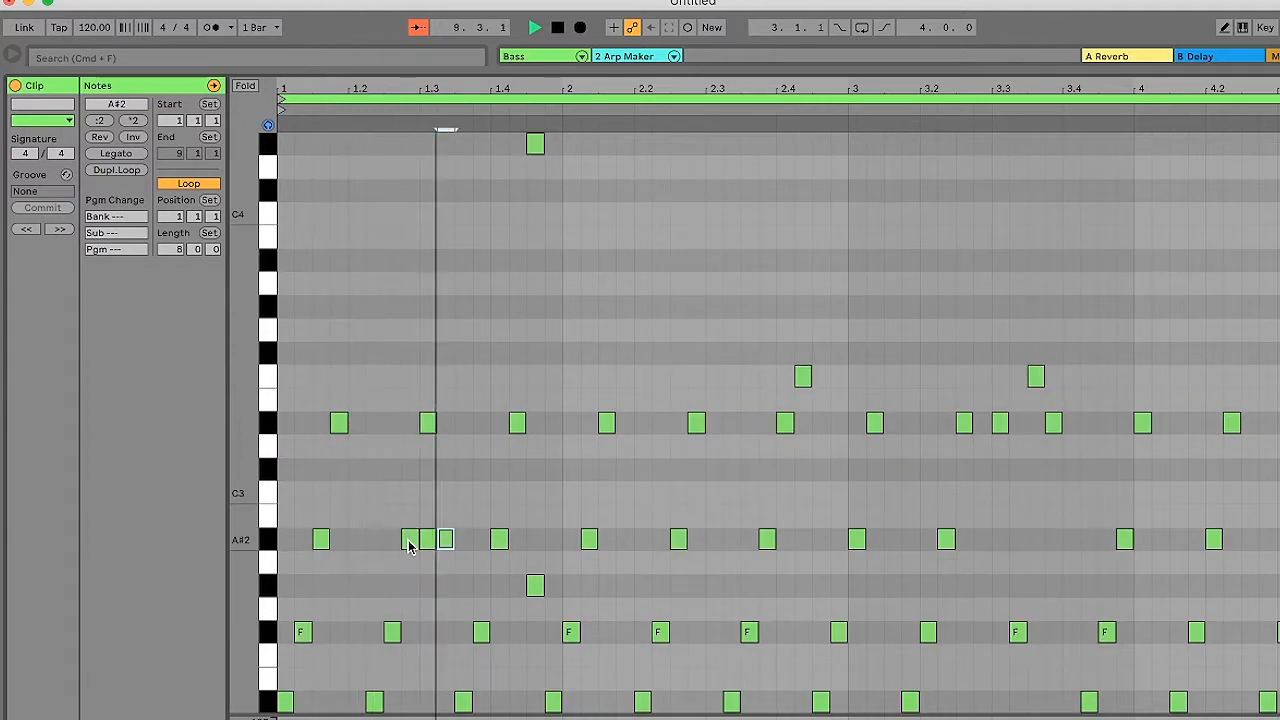
key(shift+Up)
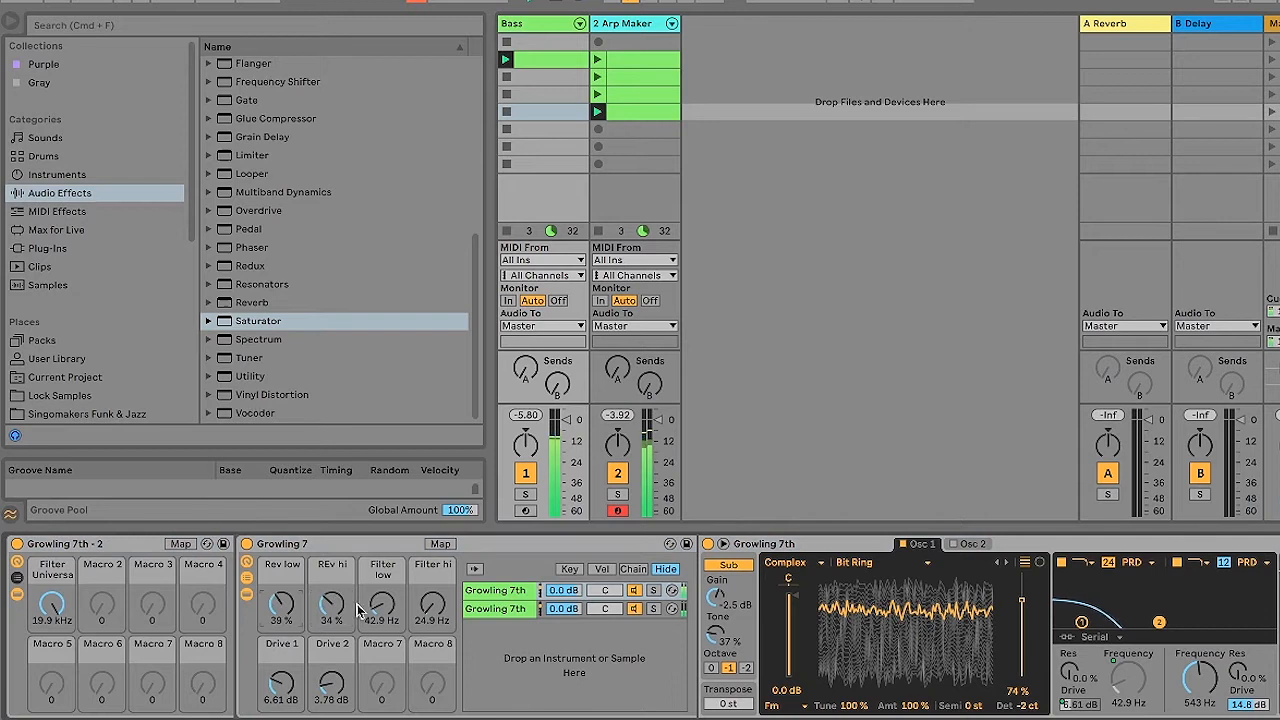
- Set the bass rack macros to Rev low 31 %, REv hi 23 %, Filter low 115 Hz and Filter hi 425 Hz
drag(382, 606, 382, 578)
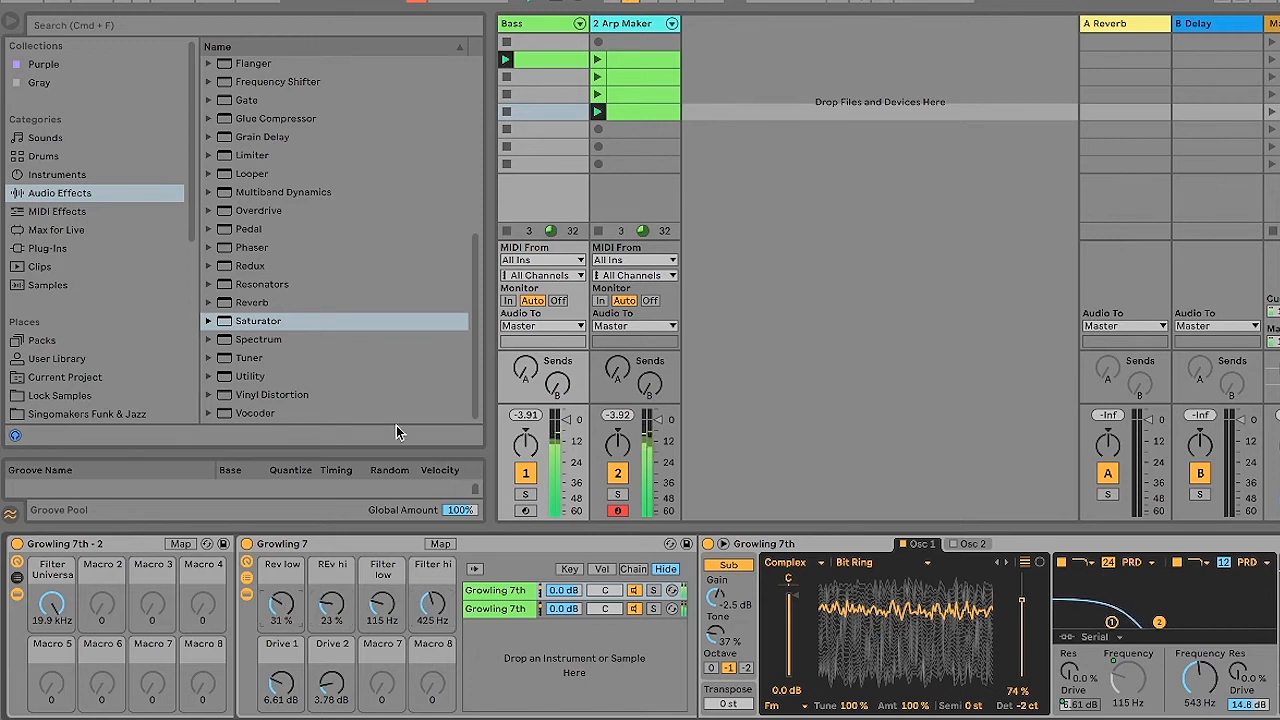
- On the Arp Maker track, set the Echo Dry Wet macro to 31 %, Echo Rate to 42 and Dry/Wet to 37 %
click(644, 25)
drag(140, 708, 140, 719)
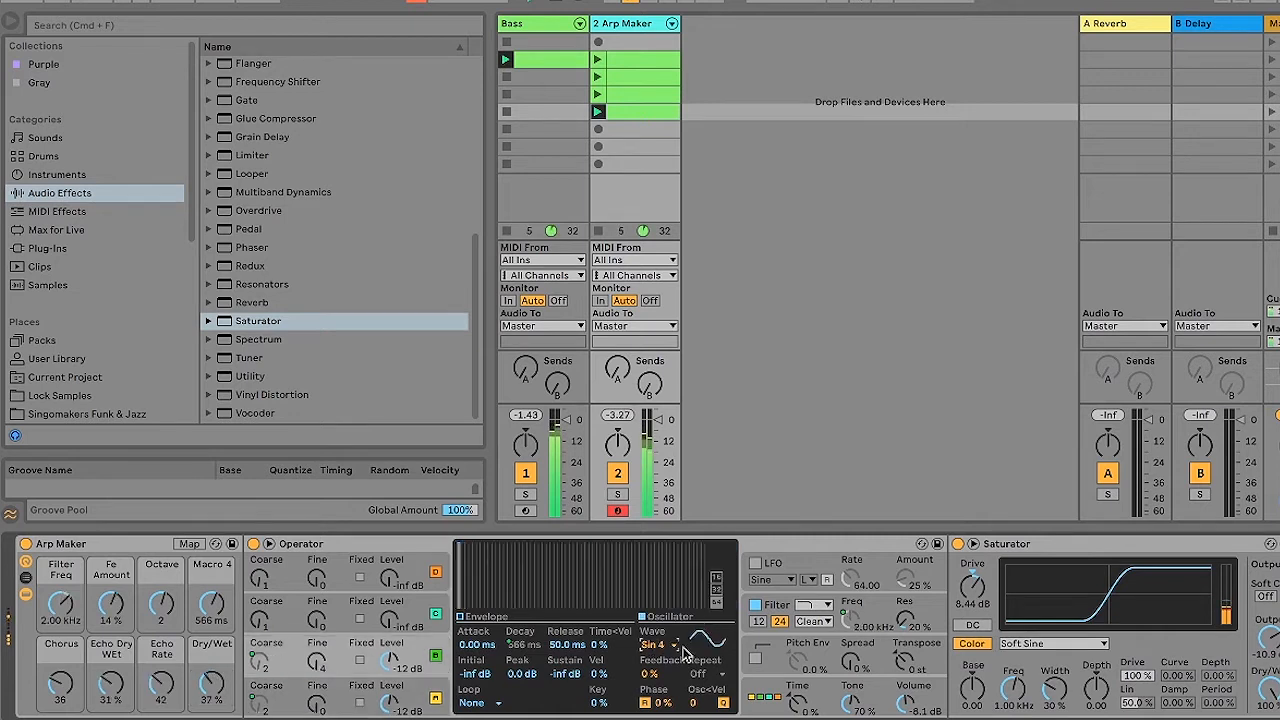
- Switch the Operator oscillator's waveform to Sine and enable the LFO
click(674, 646)
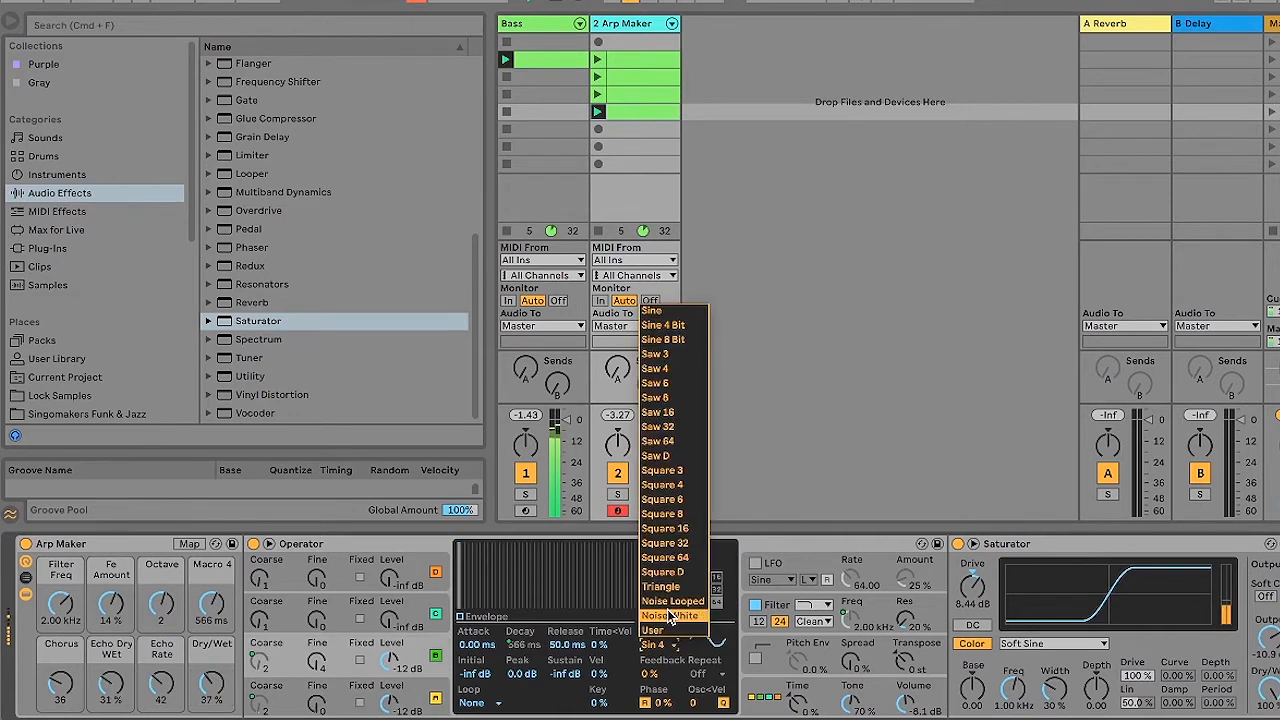
click(676, 312)
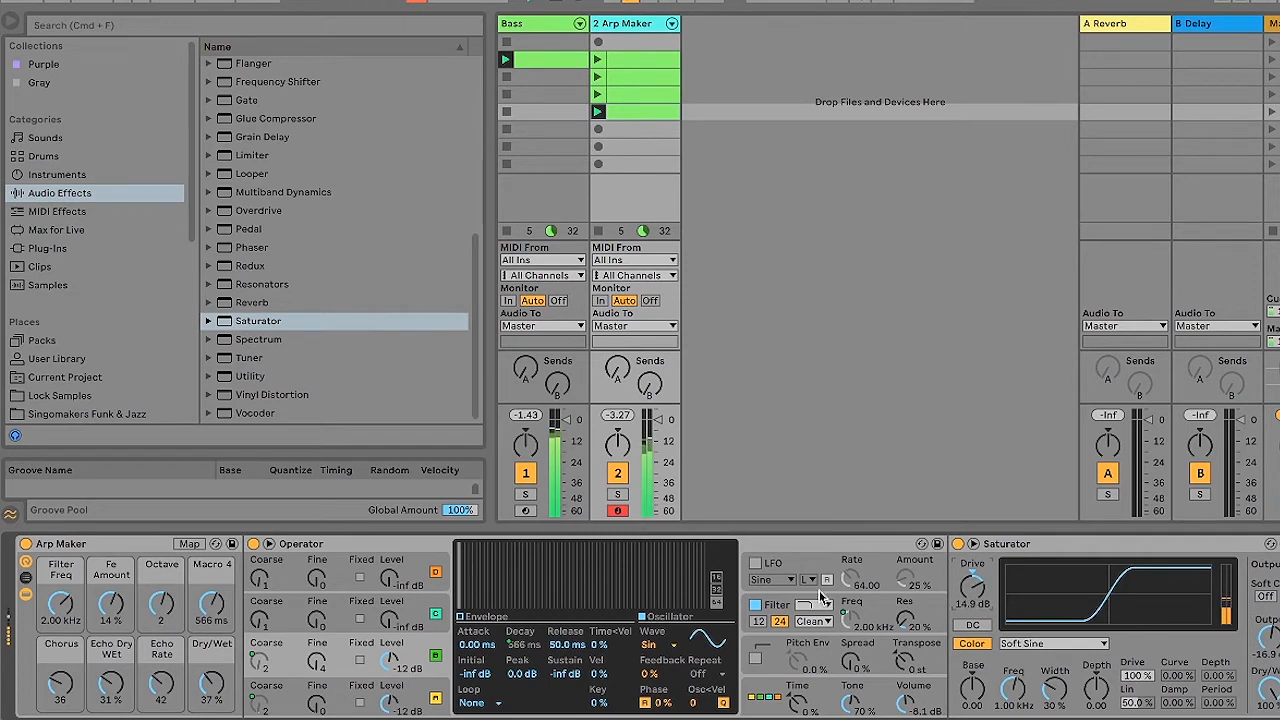
click(755, 564)
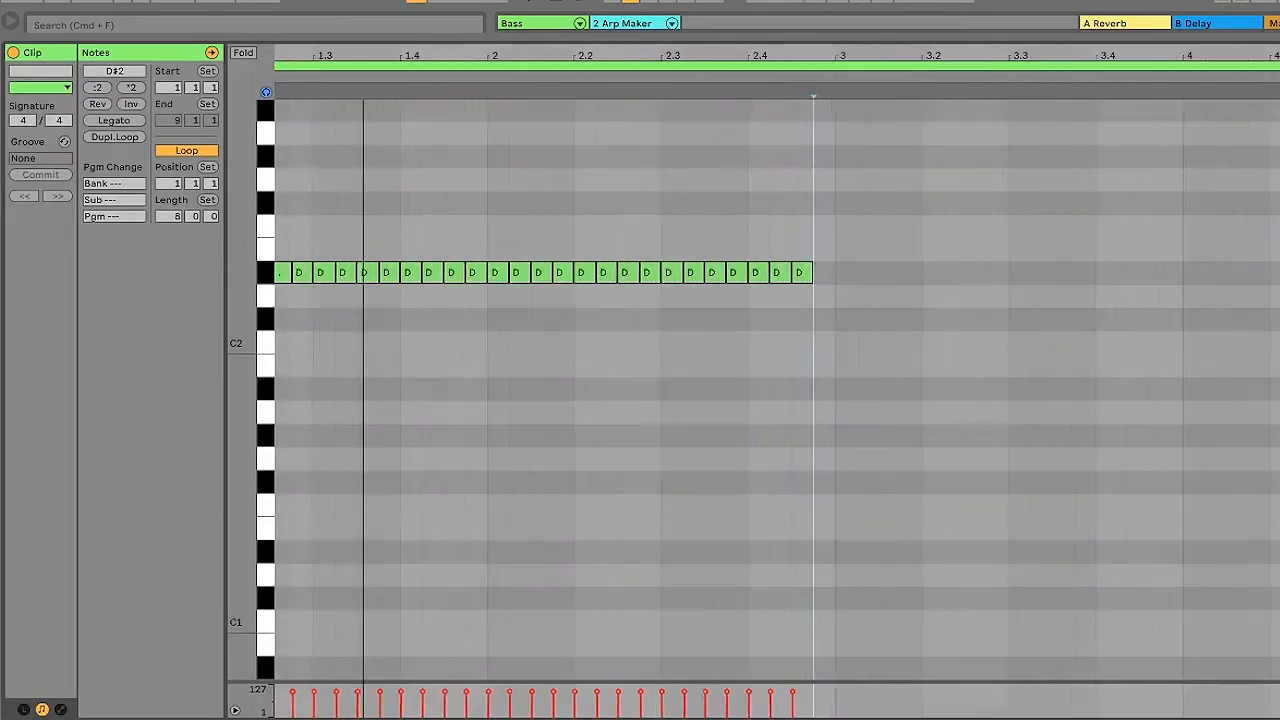
- Delete the D#2 notes after the first, and write D#3 at 1.1.3 followed by D#2, F2, F#2 and A#2 on consecutive sixteenths
drag(1004, 228, 317, 387)
key(Delete)
click(290, 275)
key(super+d)
key(Right)
key(shift+Up)
key(Up)
key(Up)
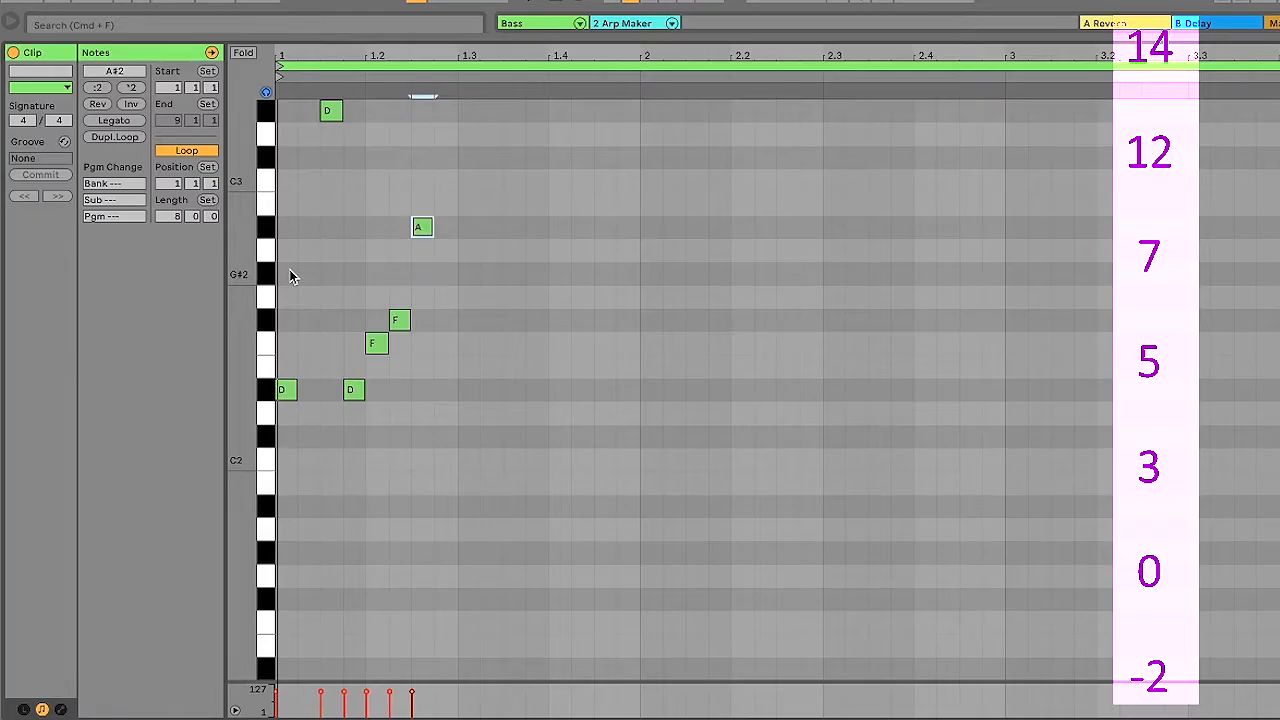
- Continue the pattern with A#2 at 1.3.1, D#2 at 1.3.2, F3 at 1.3.4, C#3 at 1.4.1 and D#3 at 1.4.2
key(super+d)
key(Right)
key(super+d)
key(Down)
key(Down)
key(Down)
key(Down)
key(Down)
key(Down)
key(Down)
key(super+d)
key(Right)
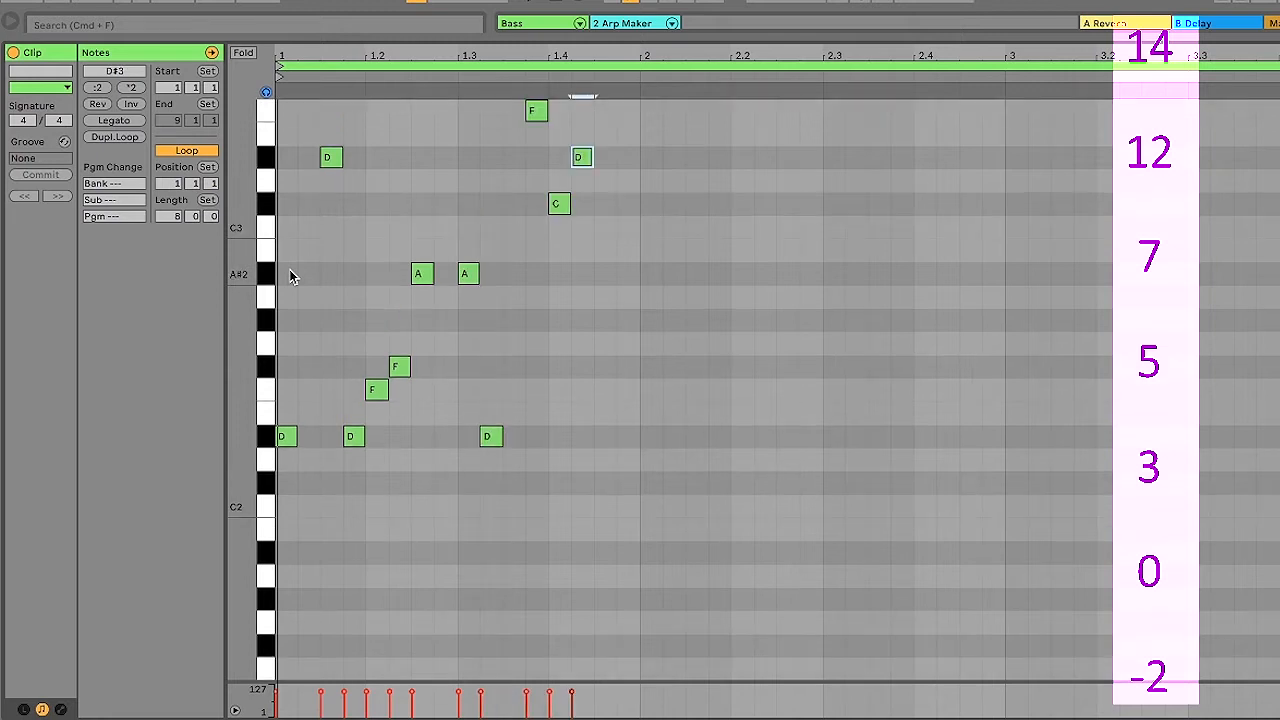
- Fill the last two sixteenths of the first bar, 1.4.3 and 1.4.4, with D#2 notes
key(super+d)
key(shift+Down)
key(super+d)
key(shift+Up)
key(shift+Up)
key(shift+Down)
key(shift+Down)
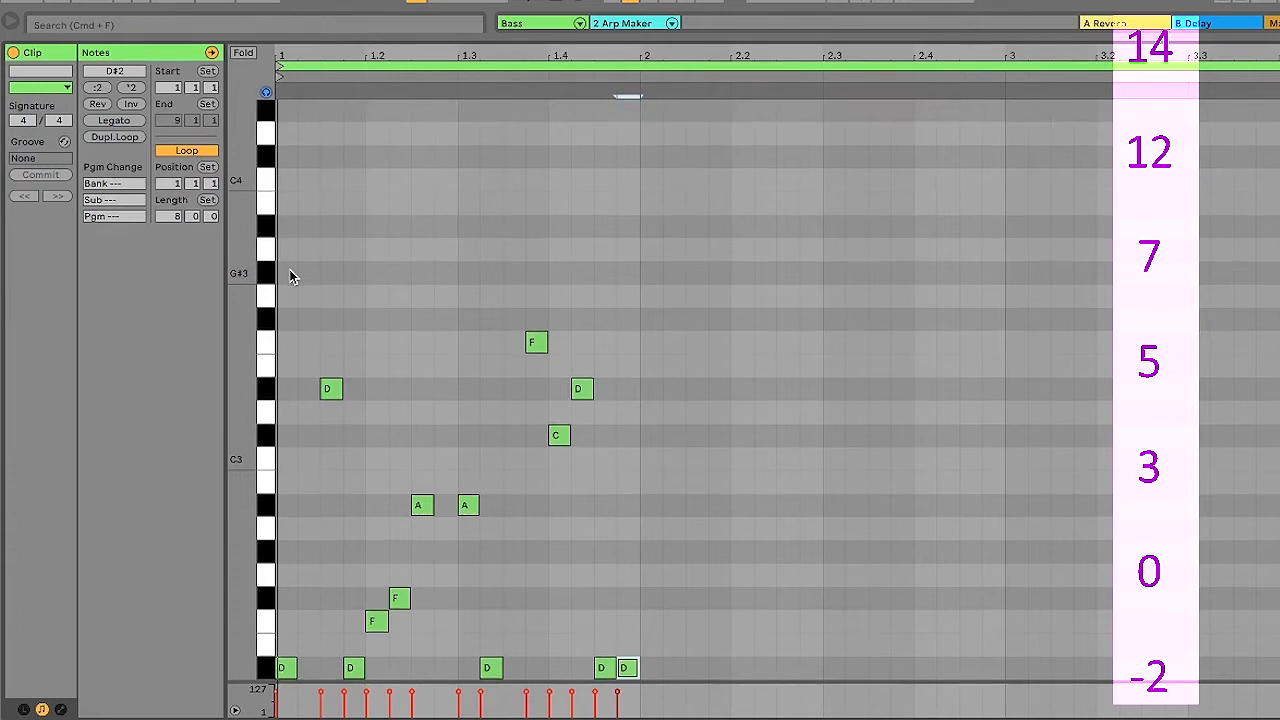
- Raise the D#2 at 1.4.4 by three semitones, duplicate it and raise the copy three semitones further
key(Up)
key(Up)
key(Up)
key(Up)
key(Down)
key(super+d)
key(Up)
key(Up)
key(Up)
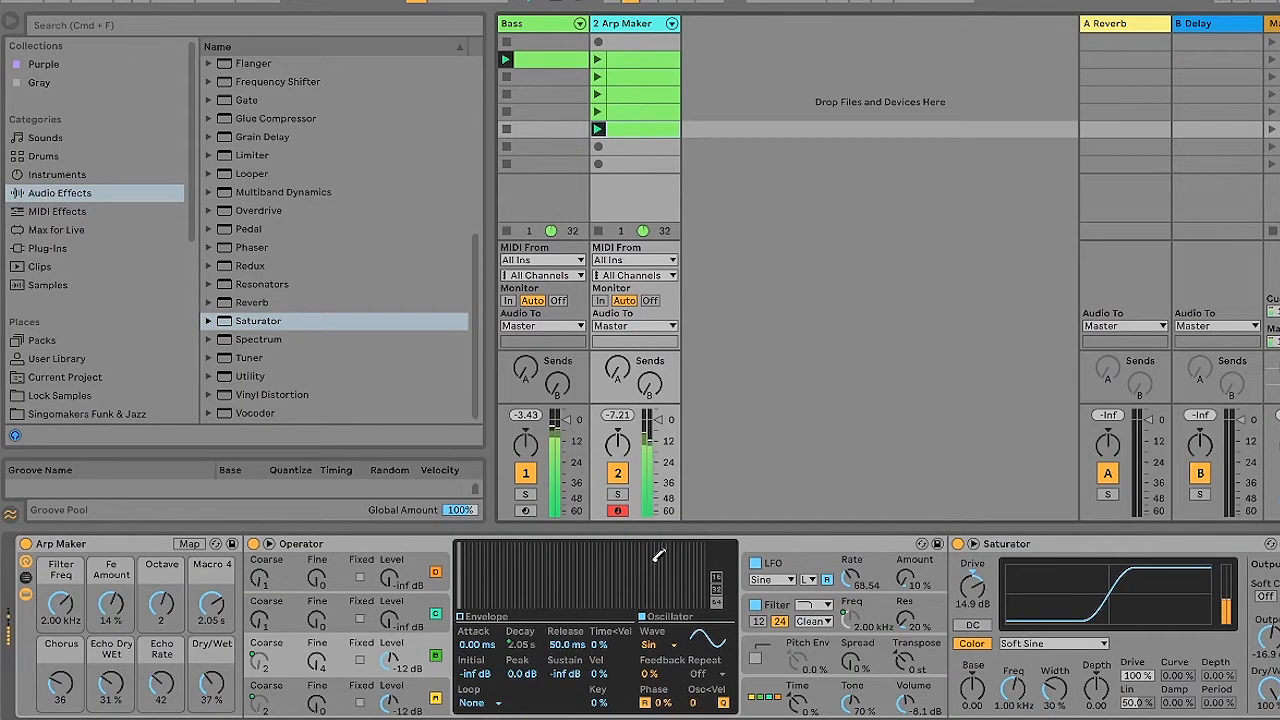
- Sweep the Arp Maker's Filter Freq macro down to 593 Hz and continue adjusting it against the bass
drag(64, 607, 64, 650)
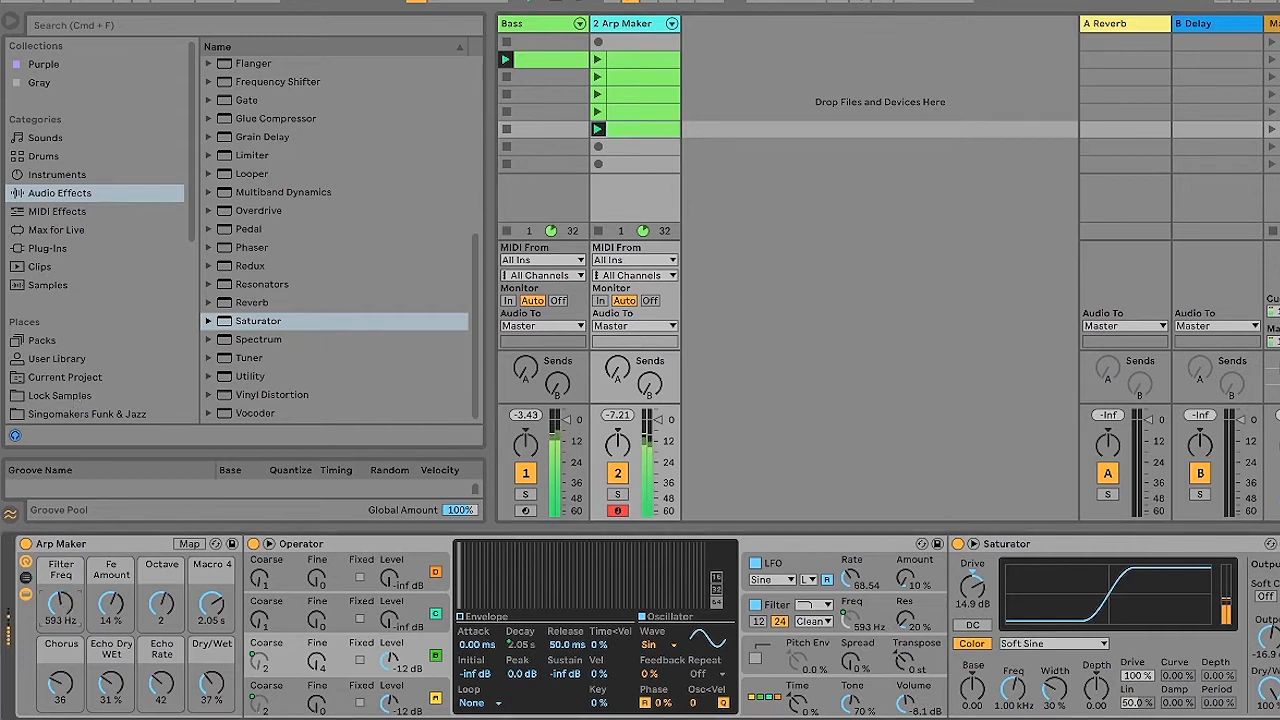
drag(61, 603, 61, 643)
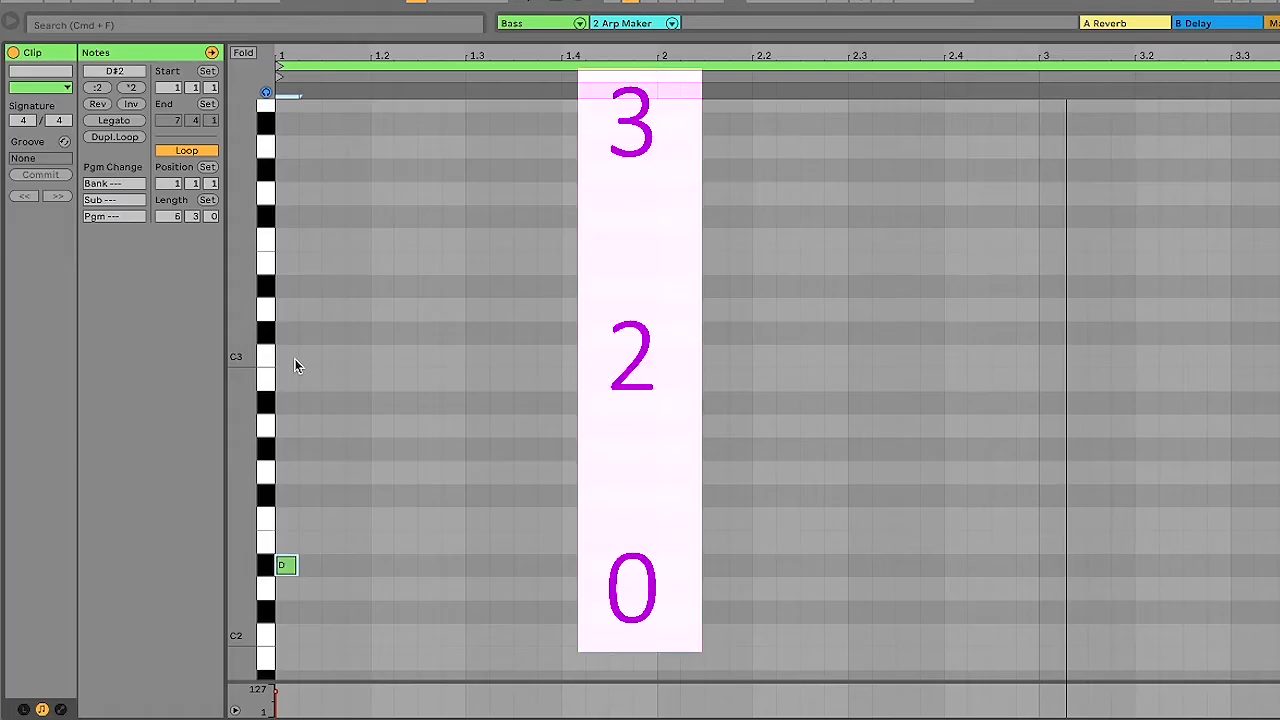
- Duplicate the opening D#2 into a four-note run of D#2, D#2, F2 and F#2
key(super+d)
key(super+d)
key(Up)
key(Up)
key(super+d)
key(Up)
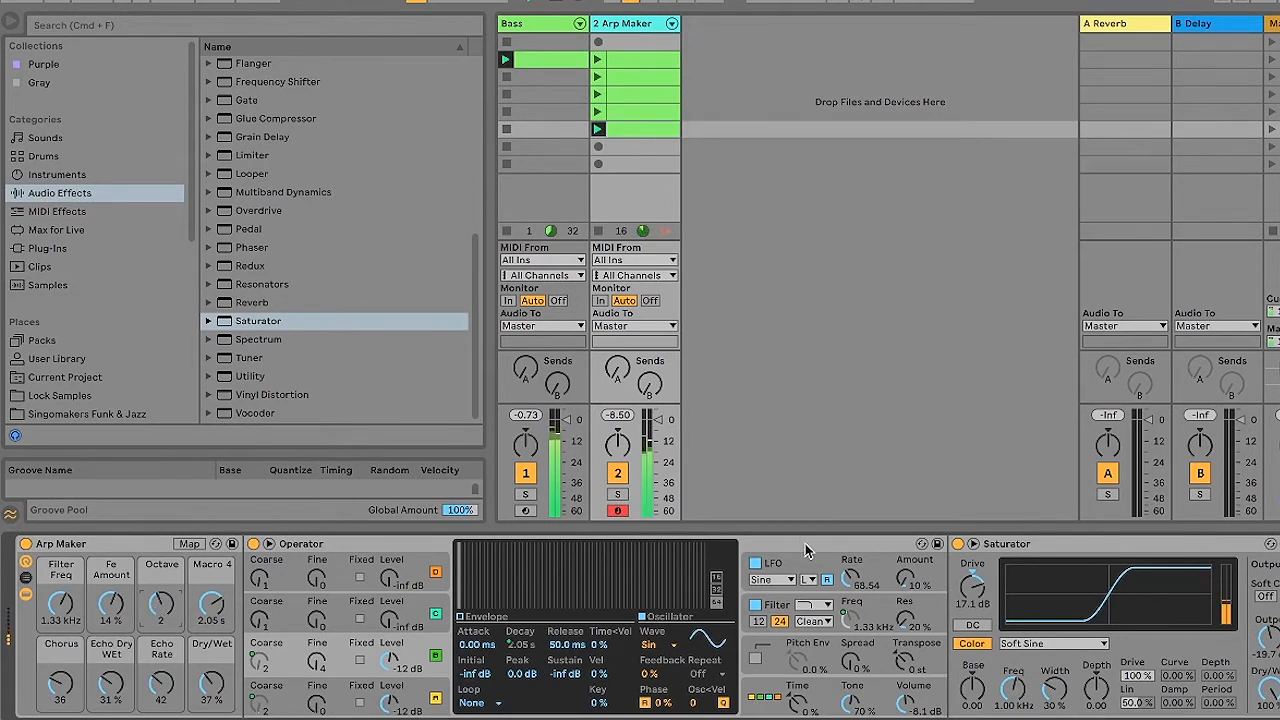
- Set Operator's LFO Amount to 14 % and the Filter Freq macro to 4.27 kHz
drag(900, 591, 900, 565)
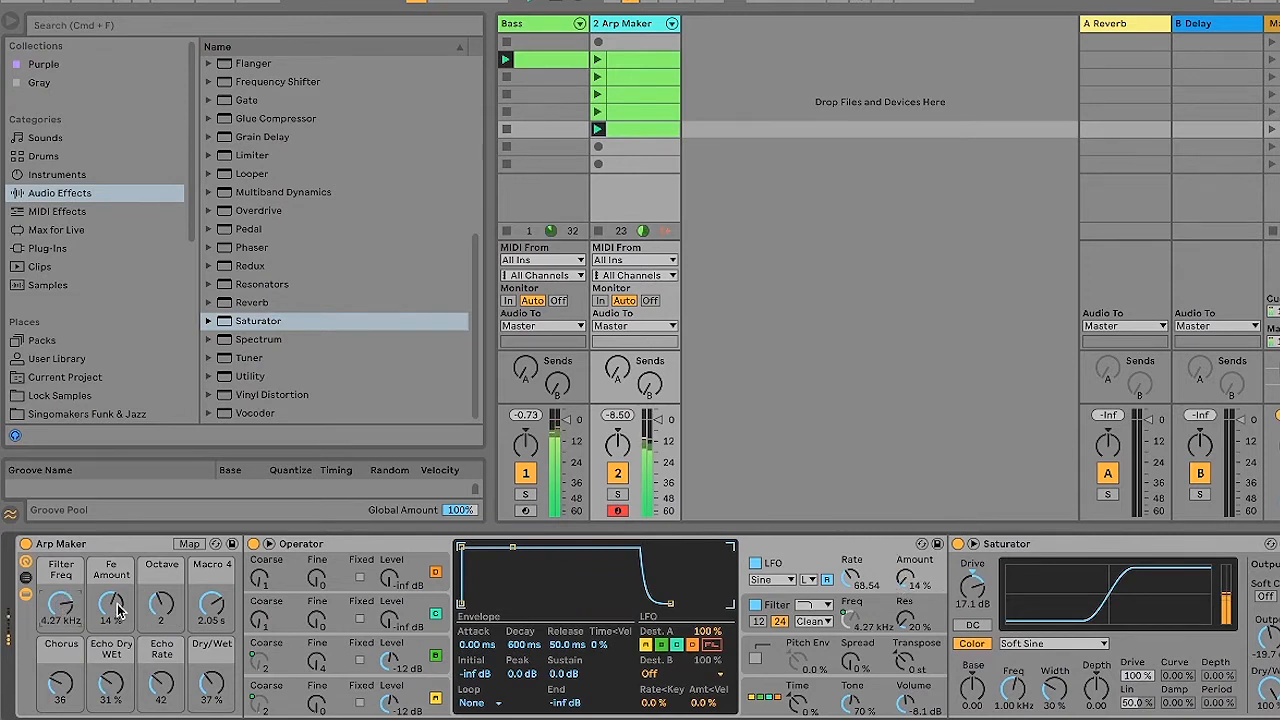
drag(60, 604, 60, 570)
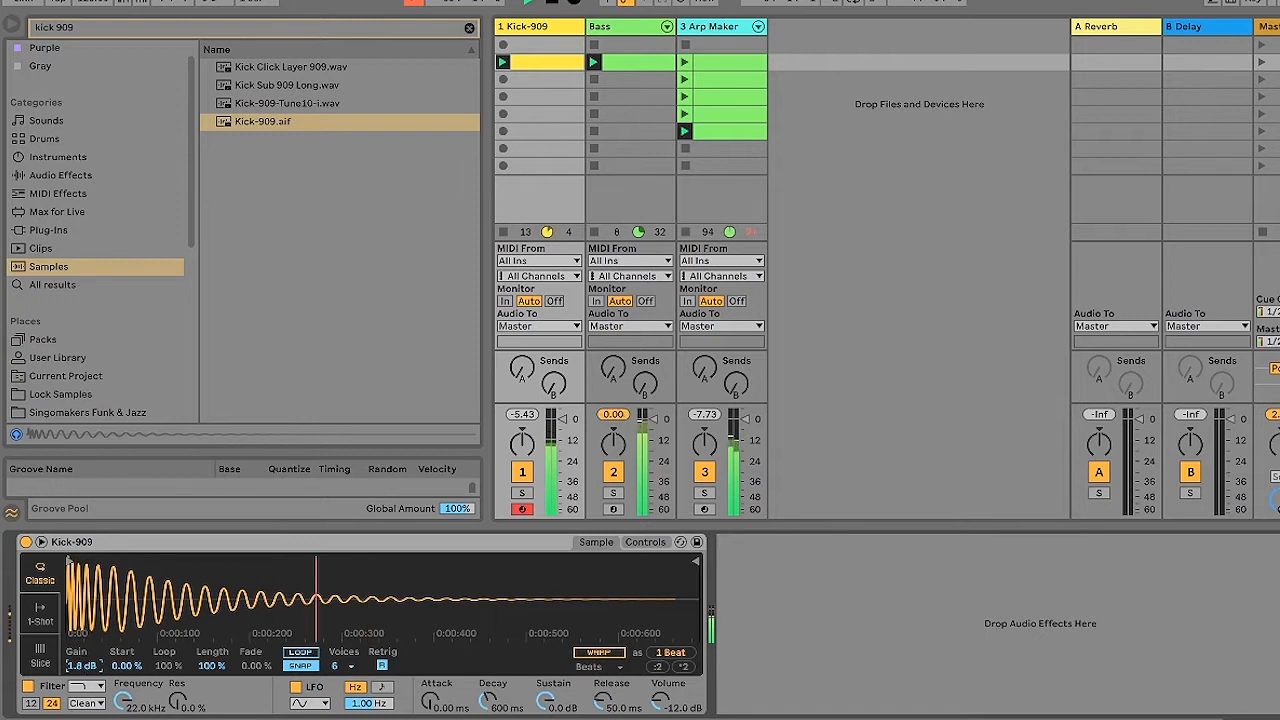
- Show the Arp Maker track's devices and list all Audio Effects by clearing the kick 909 search
click(717, 28)
click(60, 175)
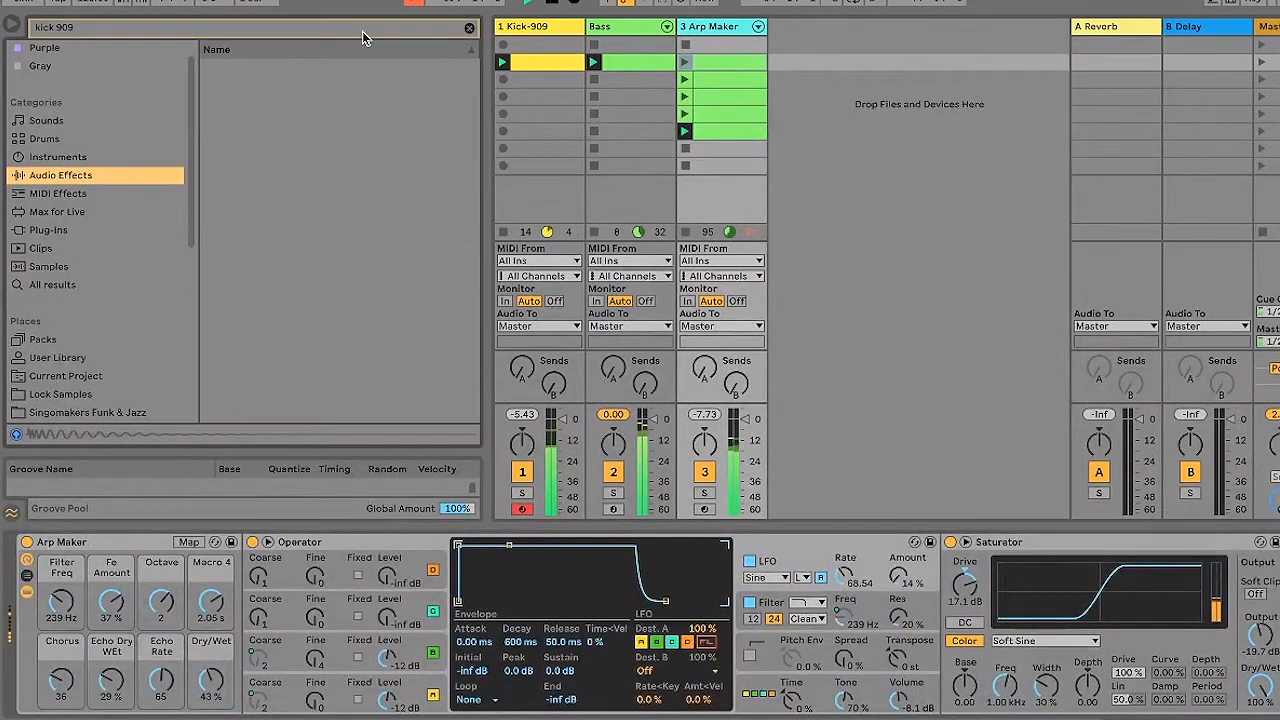
click(470, 31)
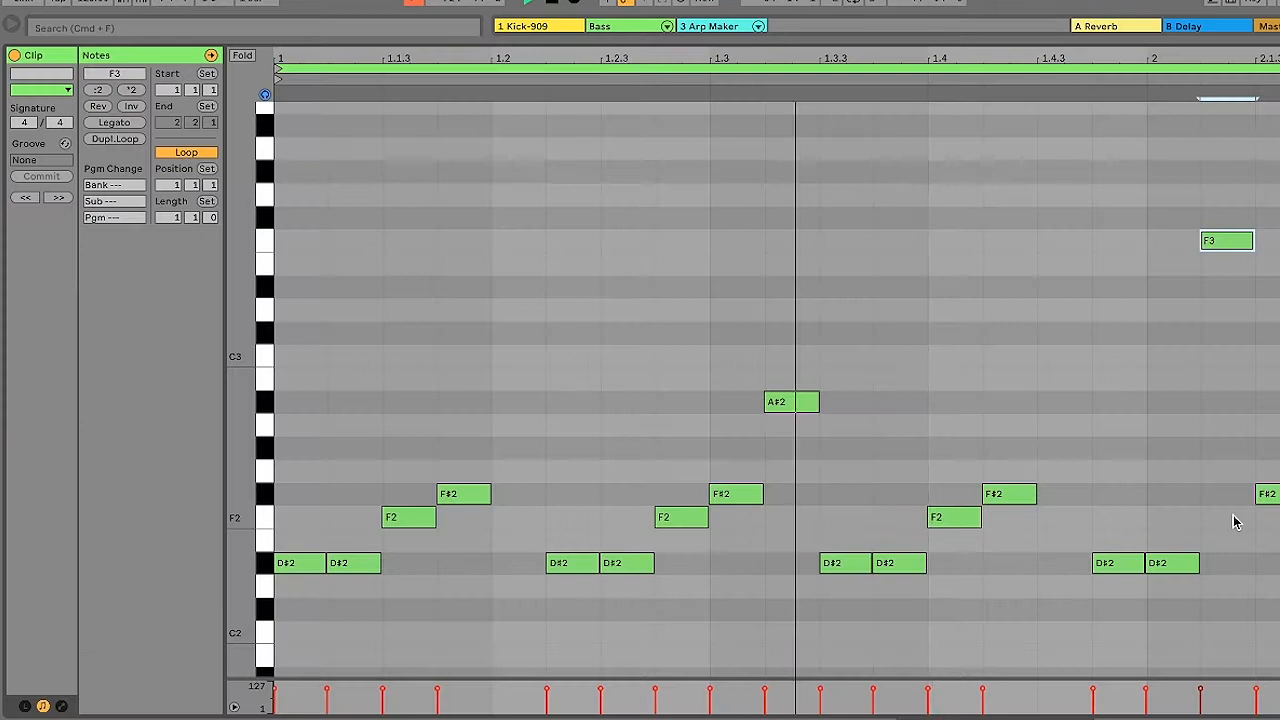
- Duplicate the clip's entire looped arpeggio so that the loop is 2.2.0 long
click(1187, 69)
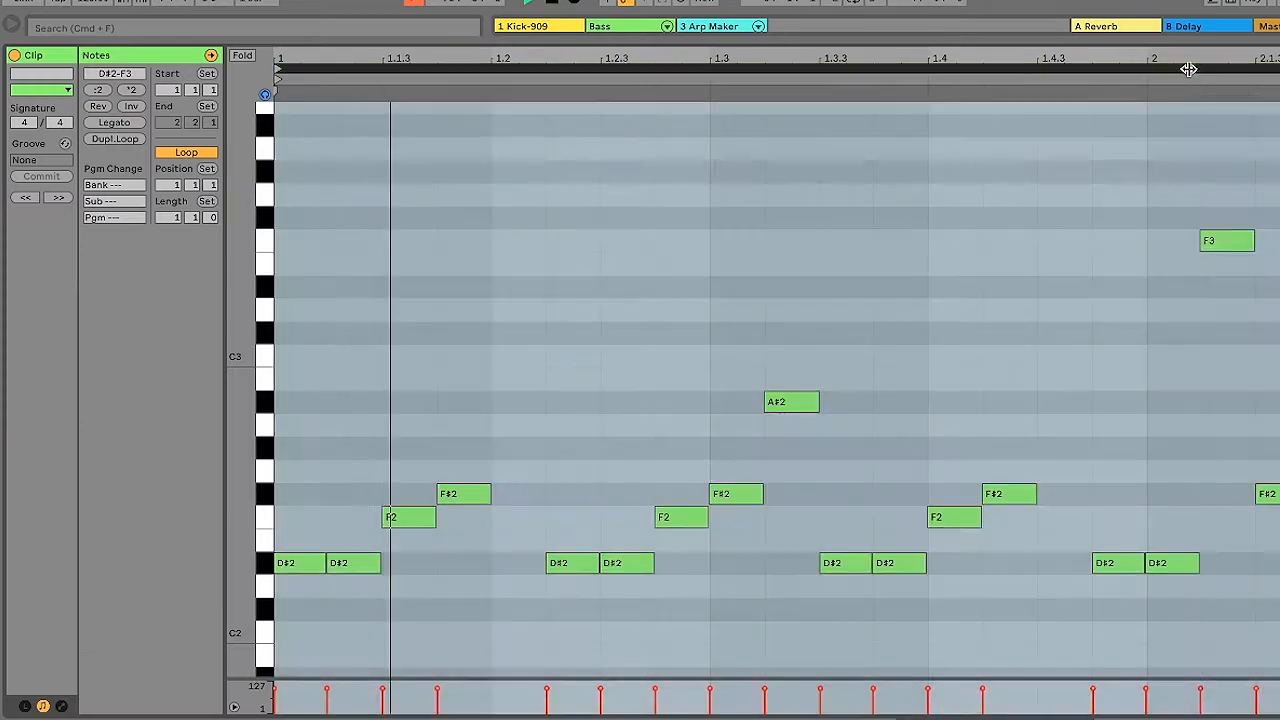
key(super+d)
click(1005, 385)
- Duplicate the F#2 at 2.2.4 to 2.3.1 and raise the copy to D#3
click(911, 496)
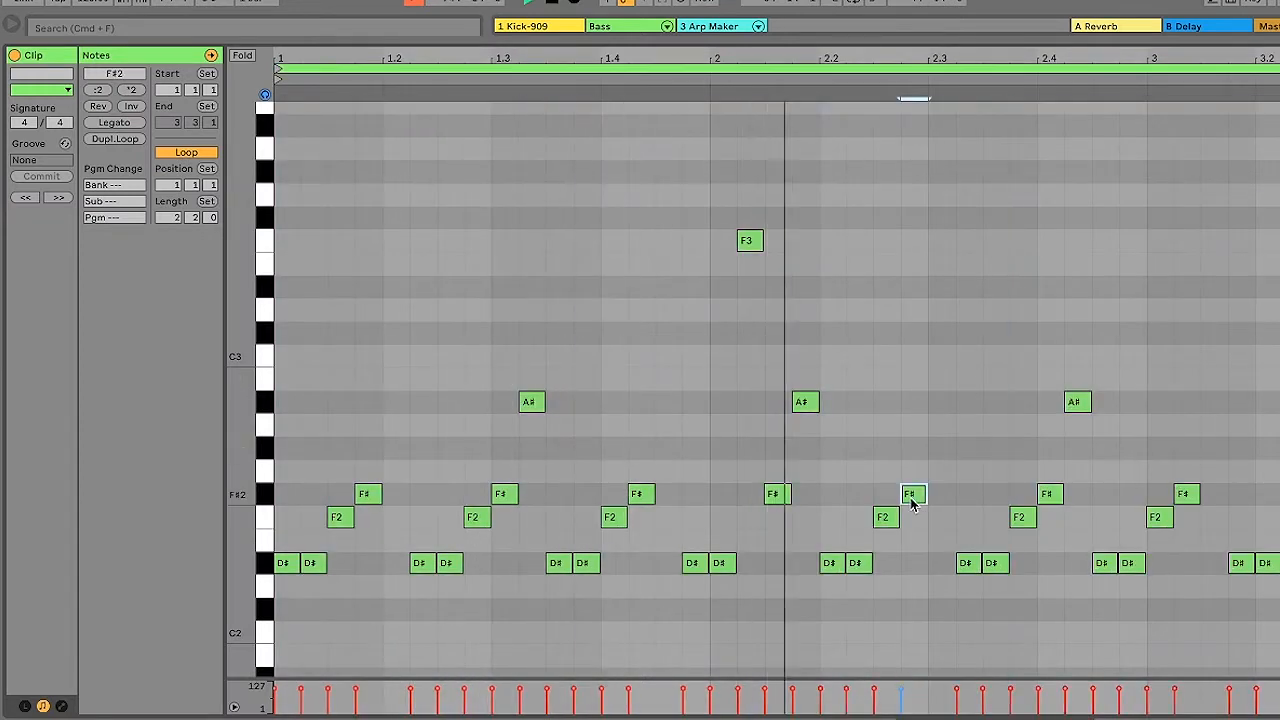
key(super+d)
key(Up)
key(Up)
key(Up)
key(Up)
key(Up)
key(Up)
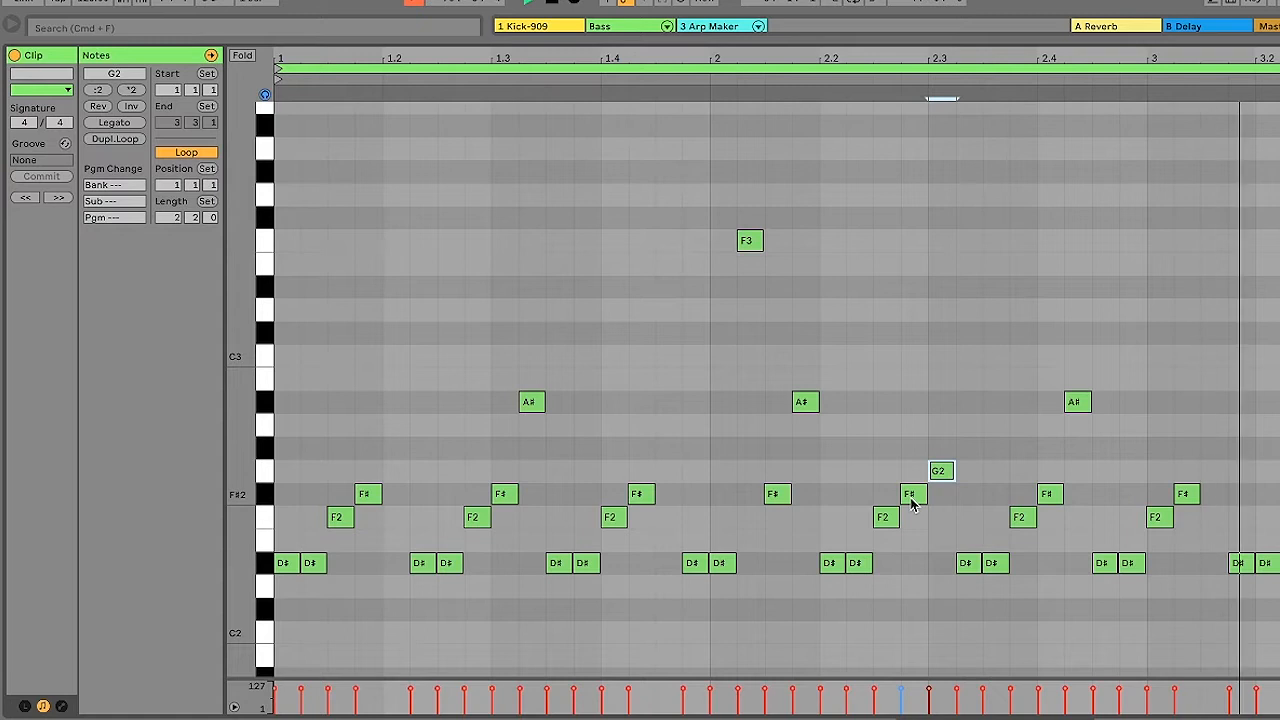
key(Up)
key(Up)
key(Up)
key(Up)
key(Down)
- Duplicate the D#3 twice to add F3 at 2.3.2 and C#3 at 2.3.3
key(super+d)
key(Up)
key(Up)
key(super+d)
key(Down)
key(Down)
key(Down)
key(Down)
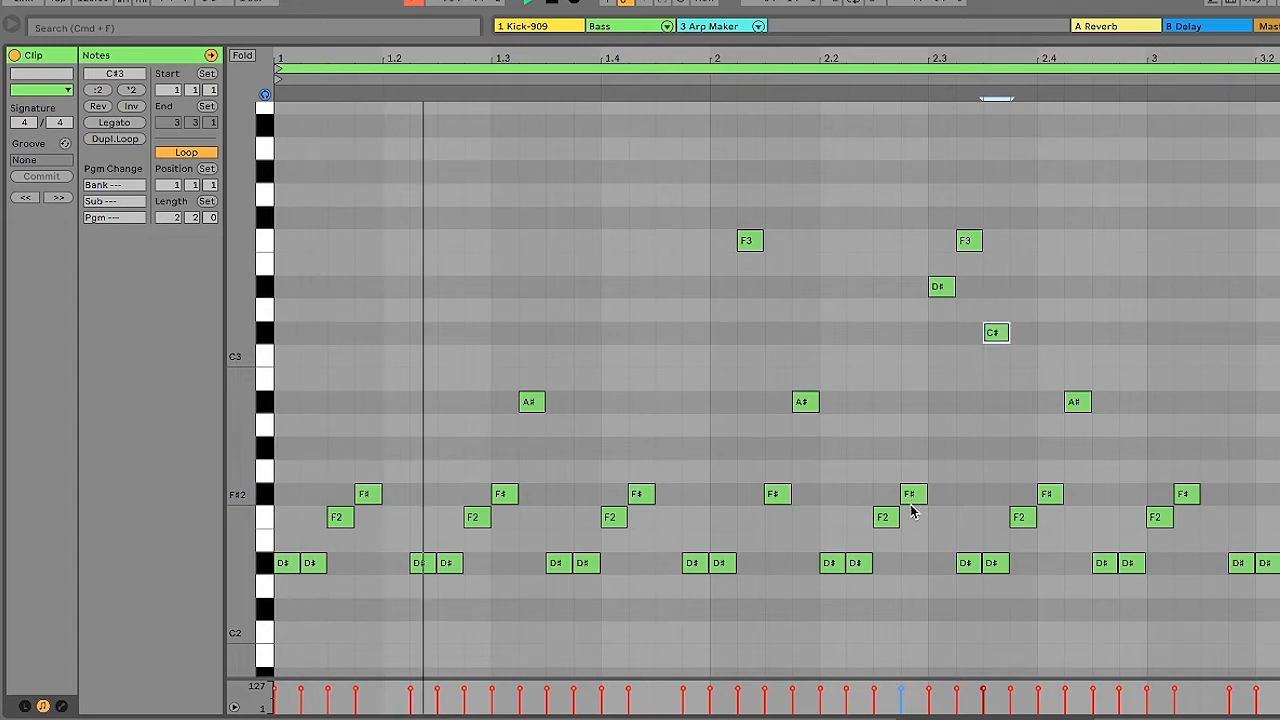
- Delete the two D#2 notes at 2.3.2 and 2.3.3 beneath the added high notes
drag(1037, 622, 964, 562)
key(Delete)
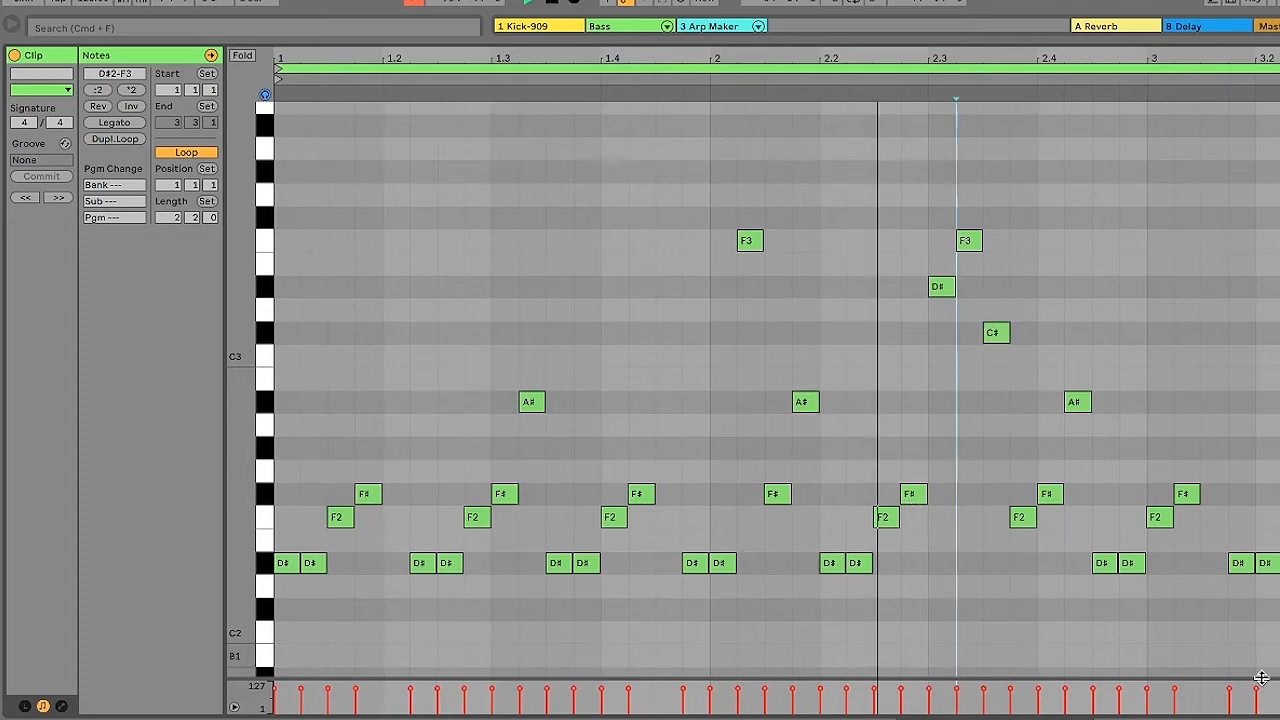
click(1274, 714)
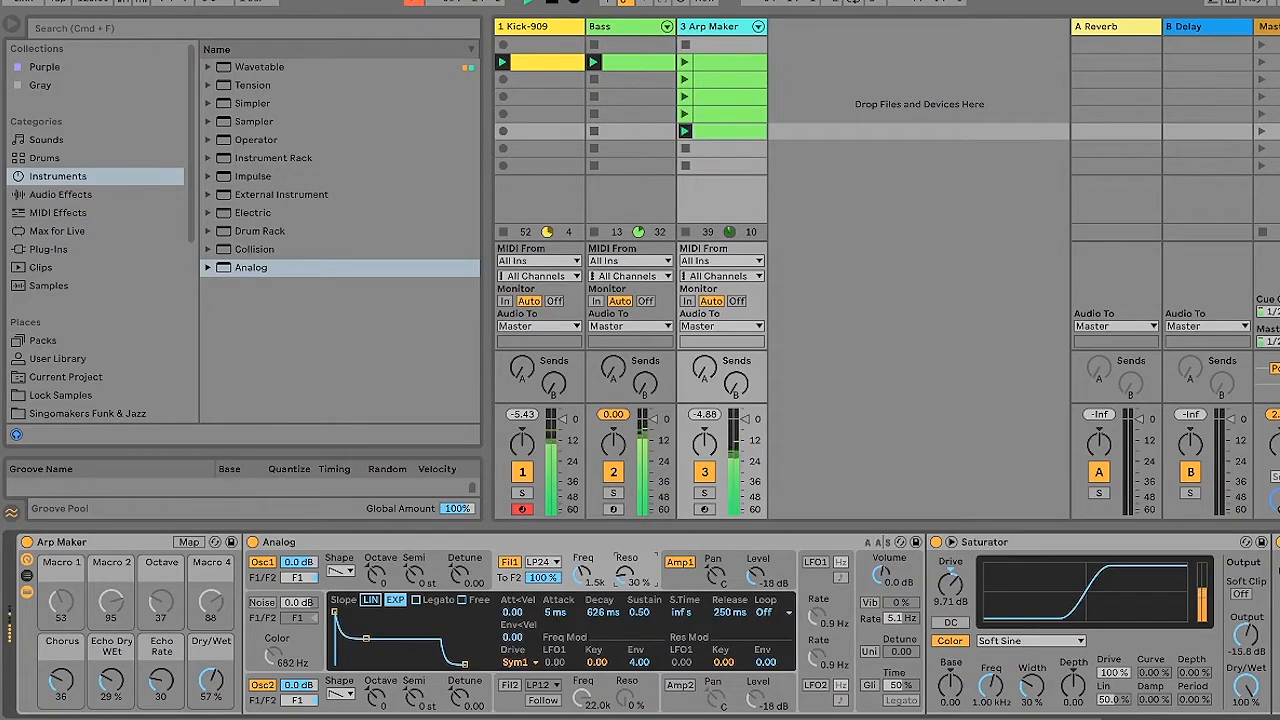
- View the first oscillator's octave settings and the Filter 1 frequency control in Analog
click(376, 577)
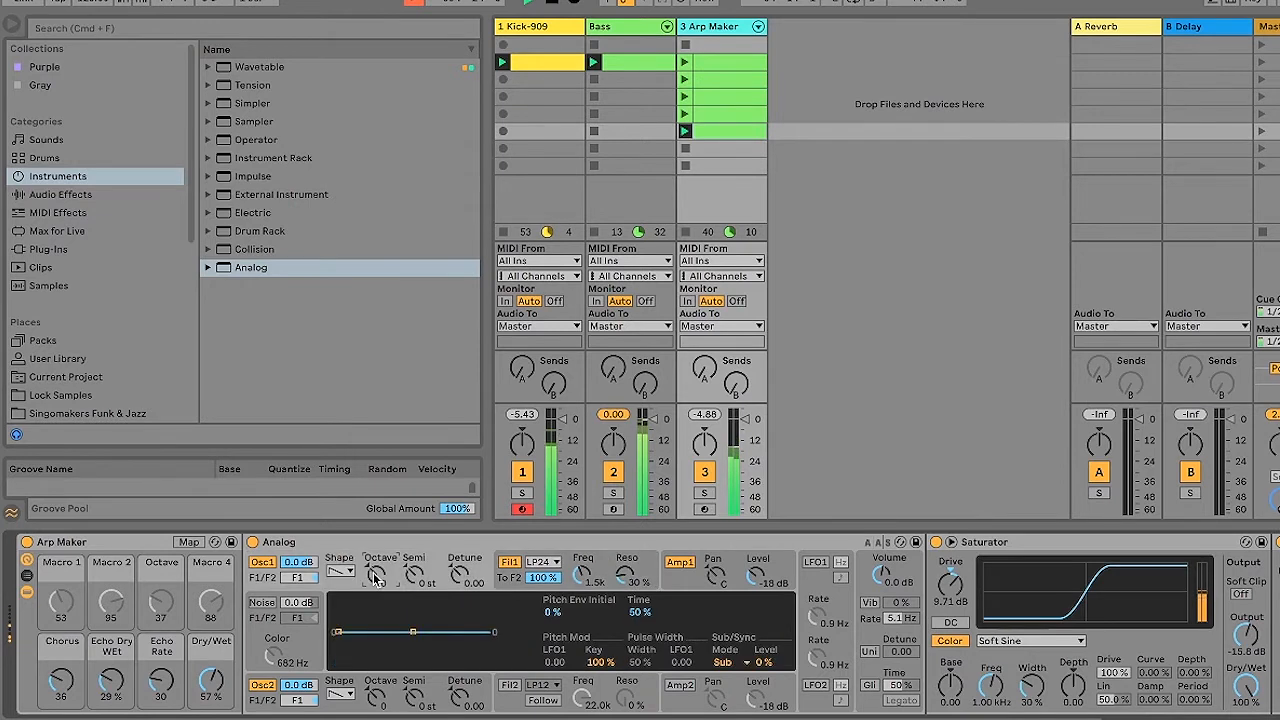
click(590, 583)
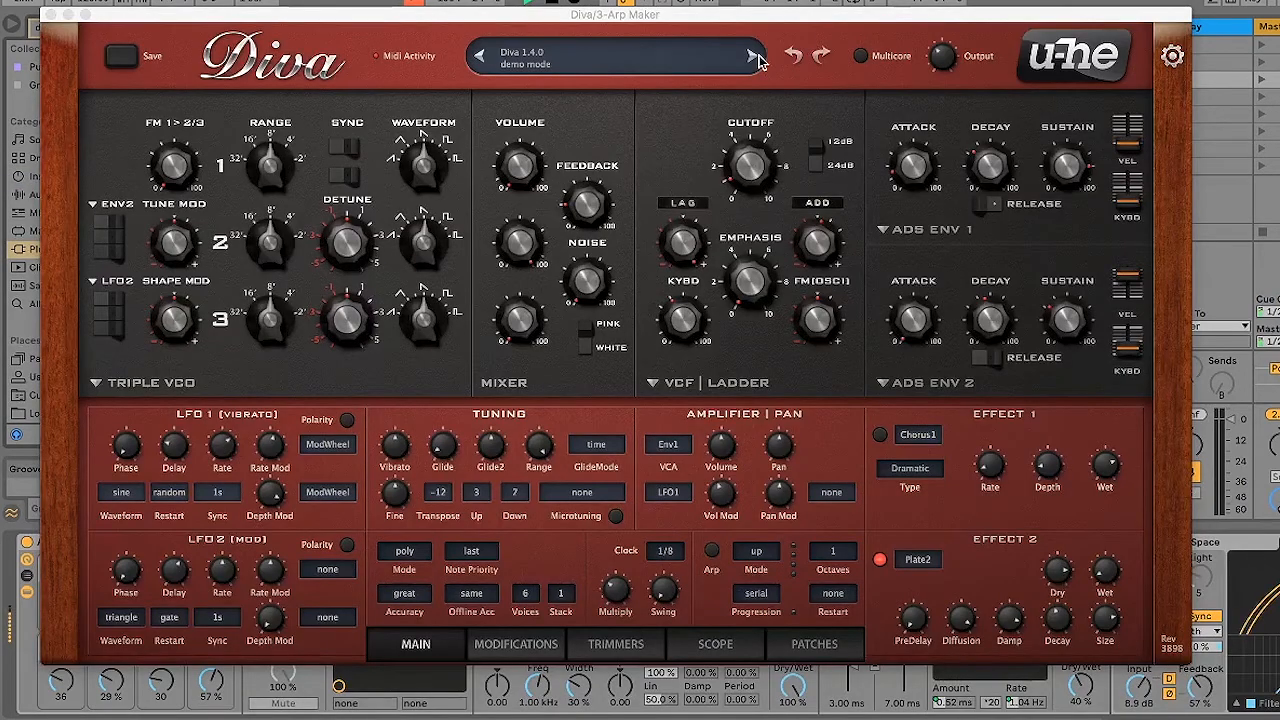
- Audition Diva presets on the arpeggio, from BS THXish to BT flex butter seq (mw+vel)
click(757, 60)
click(757, 60)
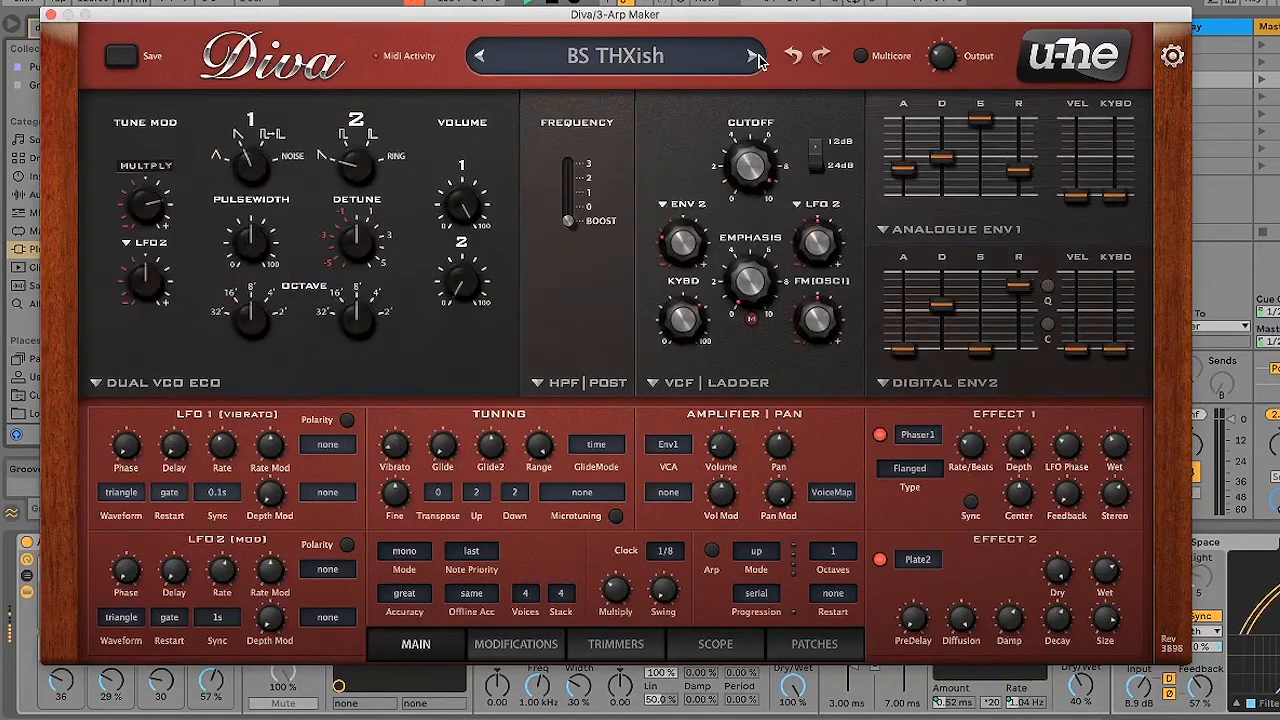
click(757, 60)
click(753, 58)
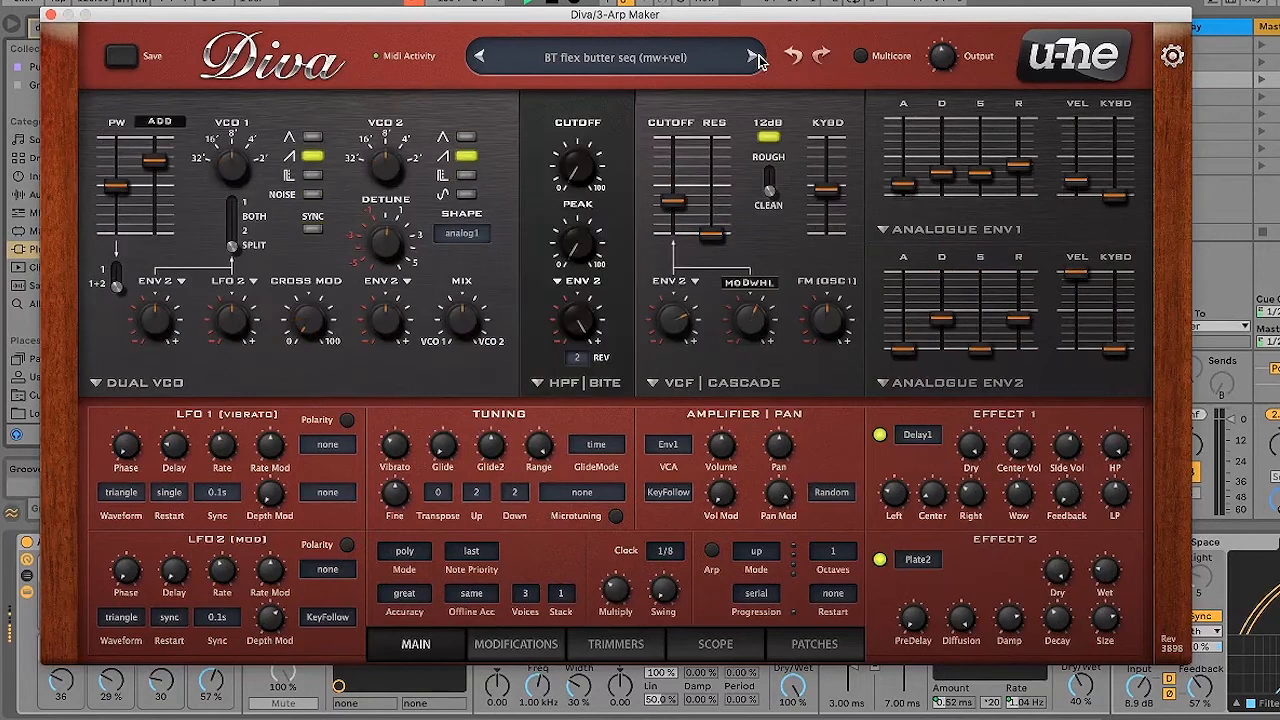
drag(580, 185, 566, 86)
drag(578, 133, 712, 92)
- Continue through Diva's BT juno hoovered bass, BT the master himself and HS Albert Hall Mini presets to HS Hail Bob 1
click(753, 58)
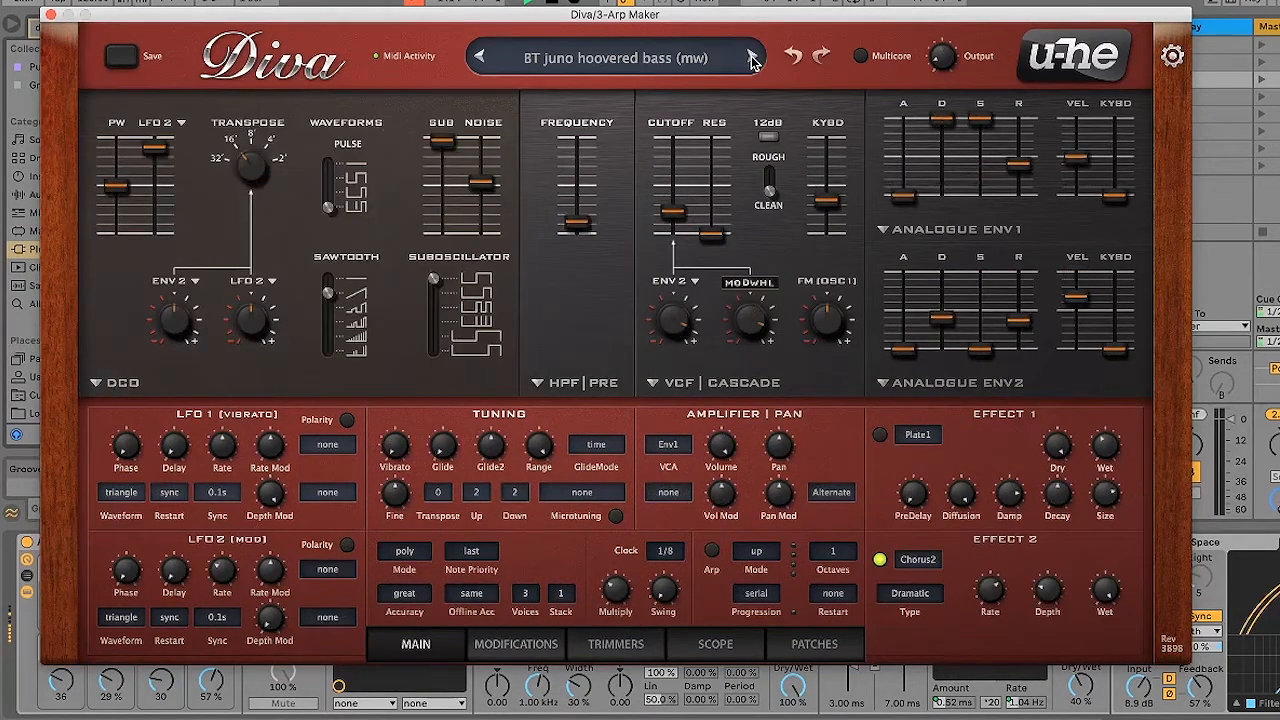
drag(578, 224, 672, 212)
click(753, 57)
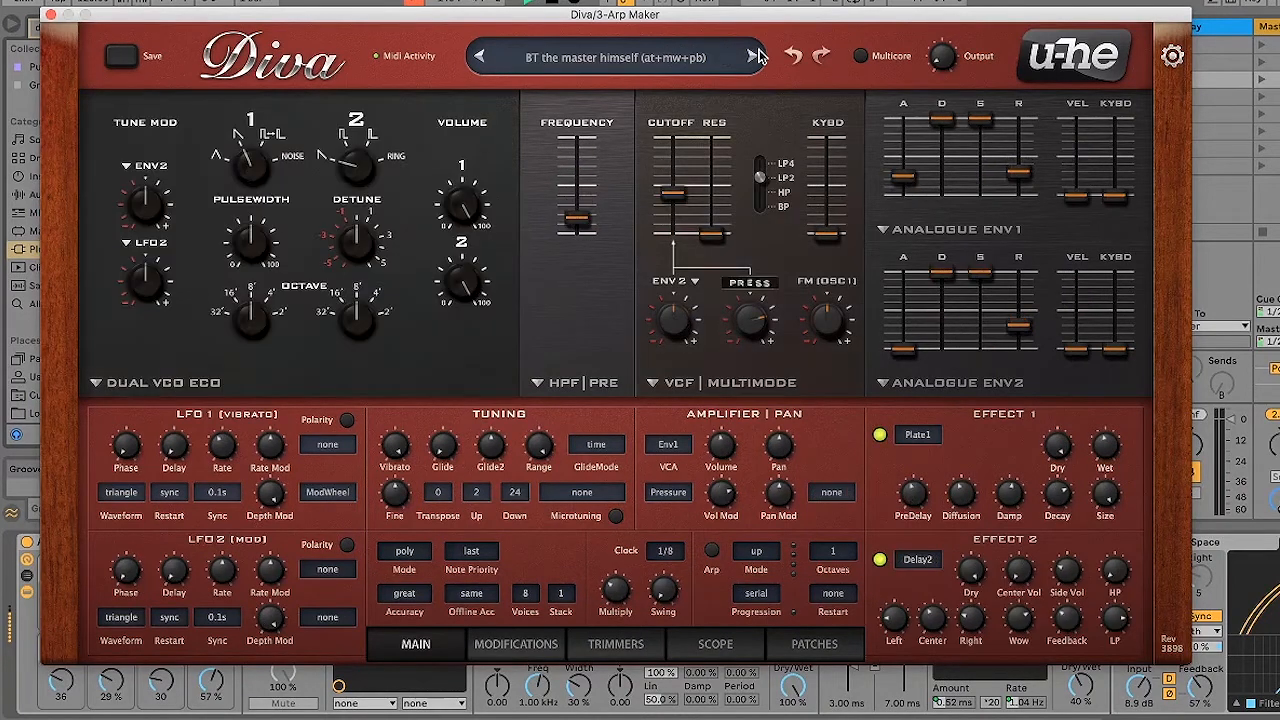
click(753, 57)
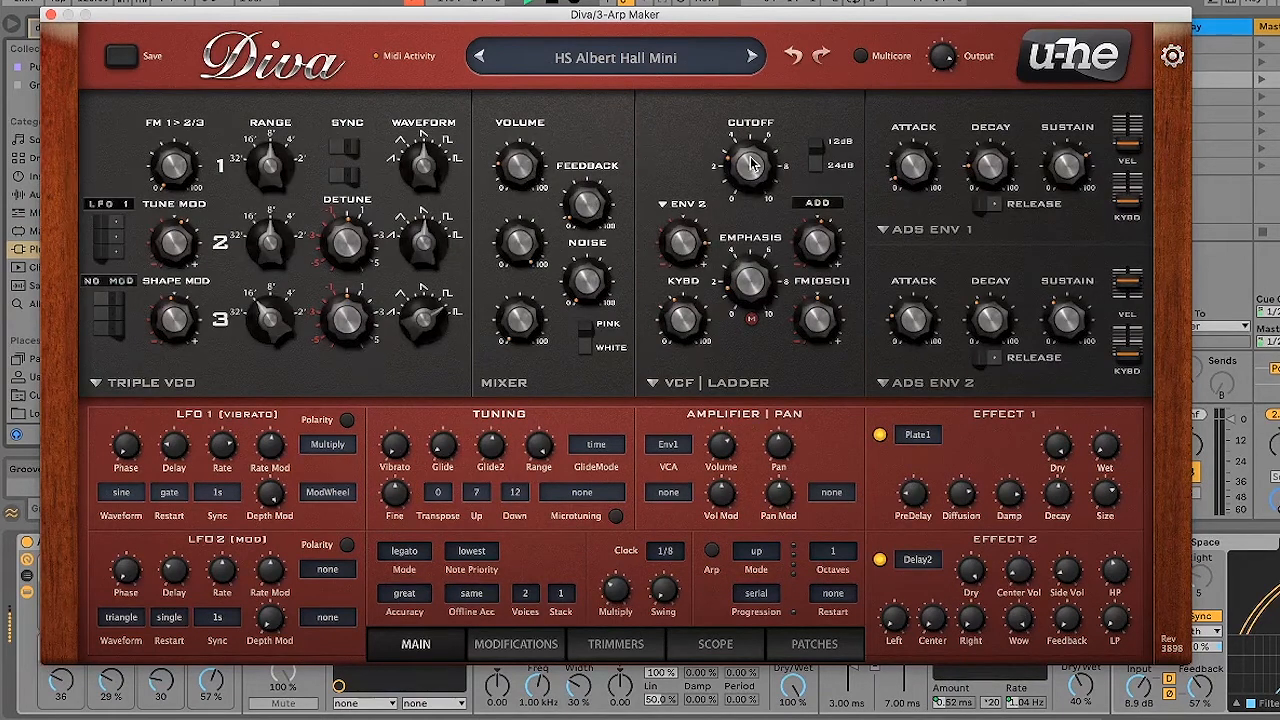
click(753, 57)
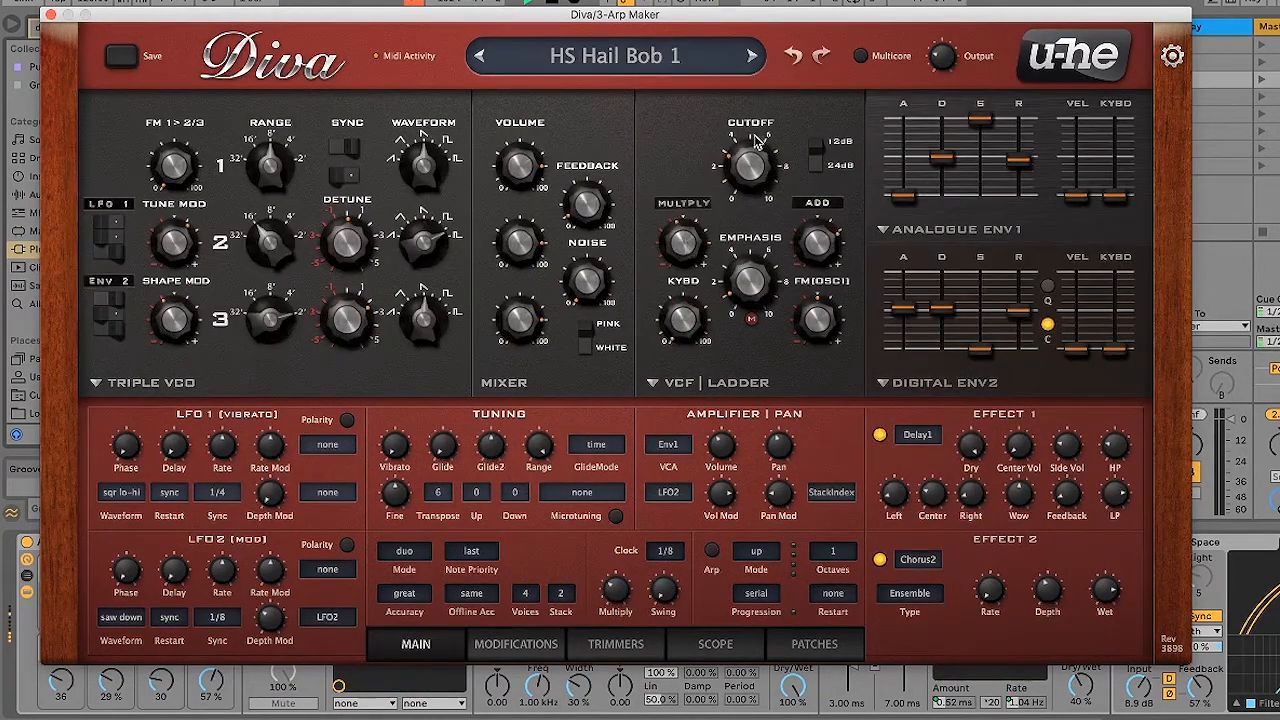
mouse_move(753, 133)
drag(748, 124, 737, 97)
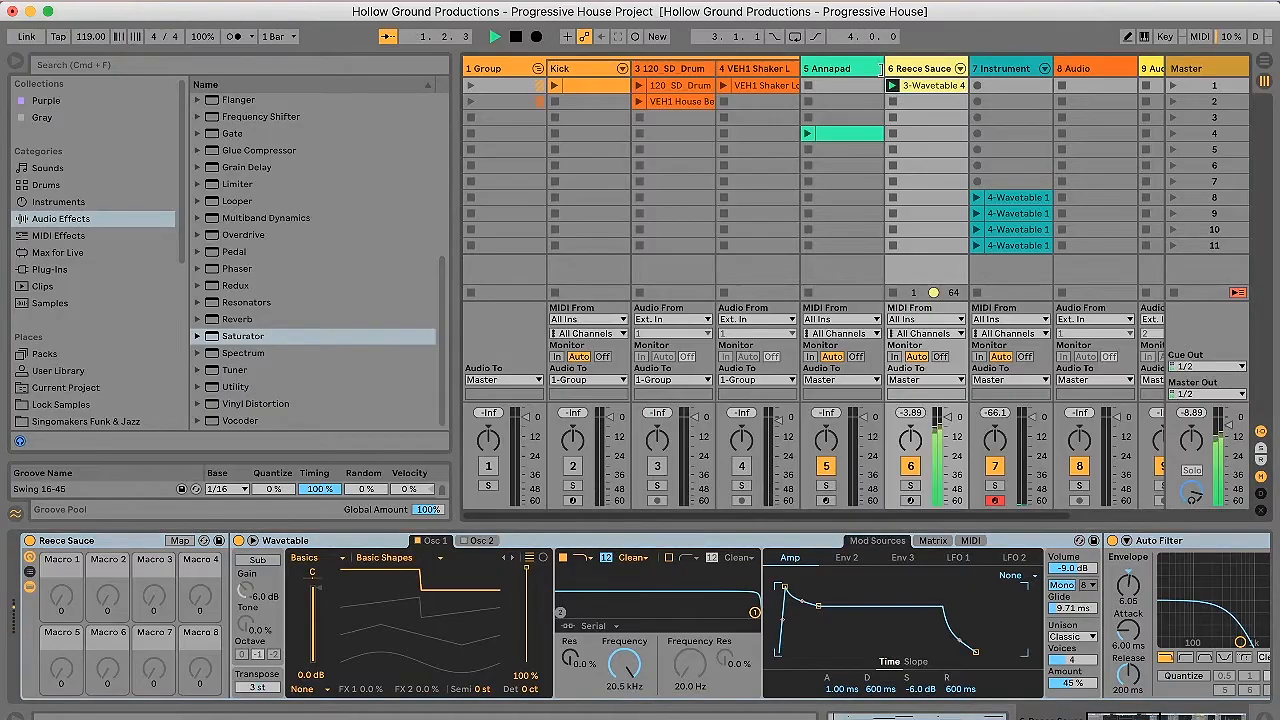
- In the Progressive House project, narrow the Annapad track and view the notes of the Reece Sauce clip
drag(880, 68, 851, 68)
click(884, 70)
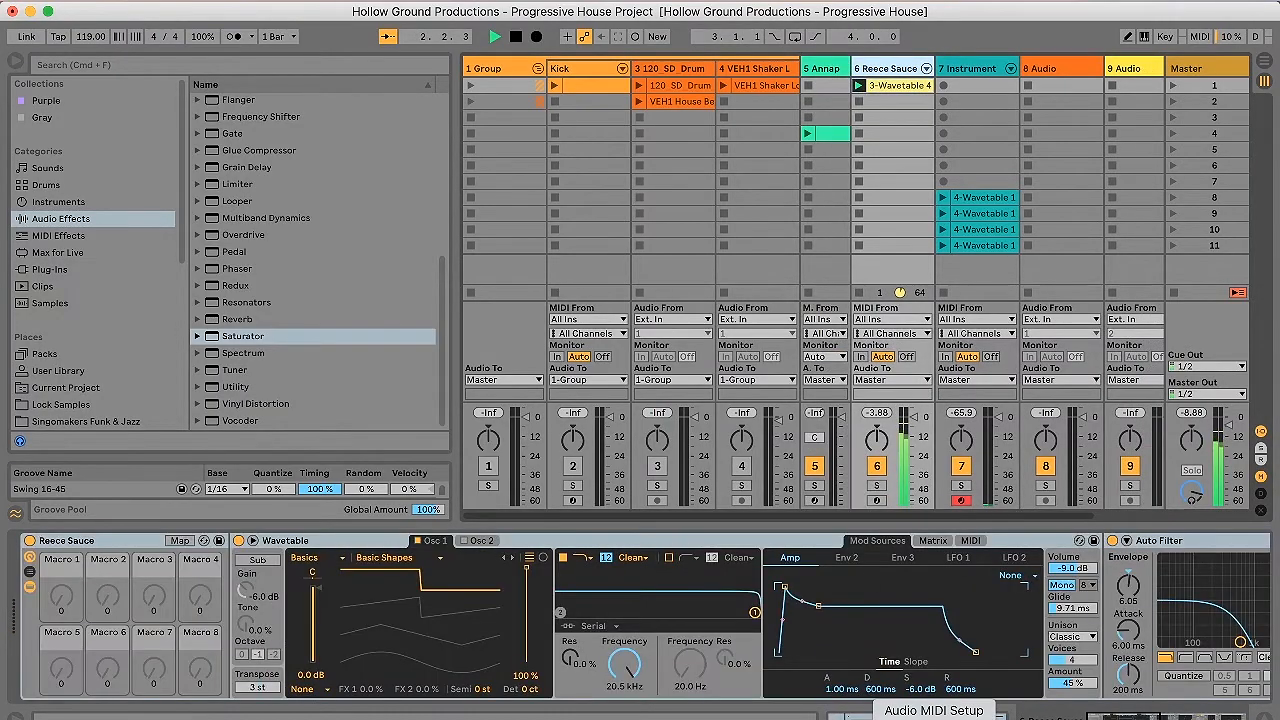
click(898, 717)
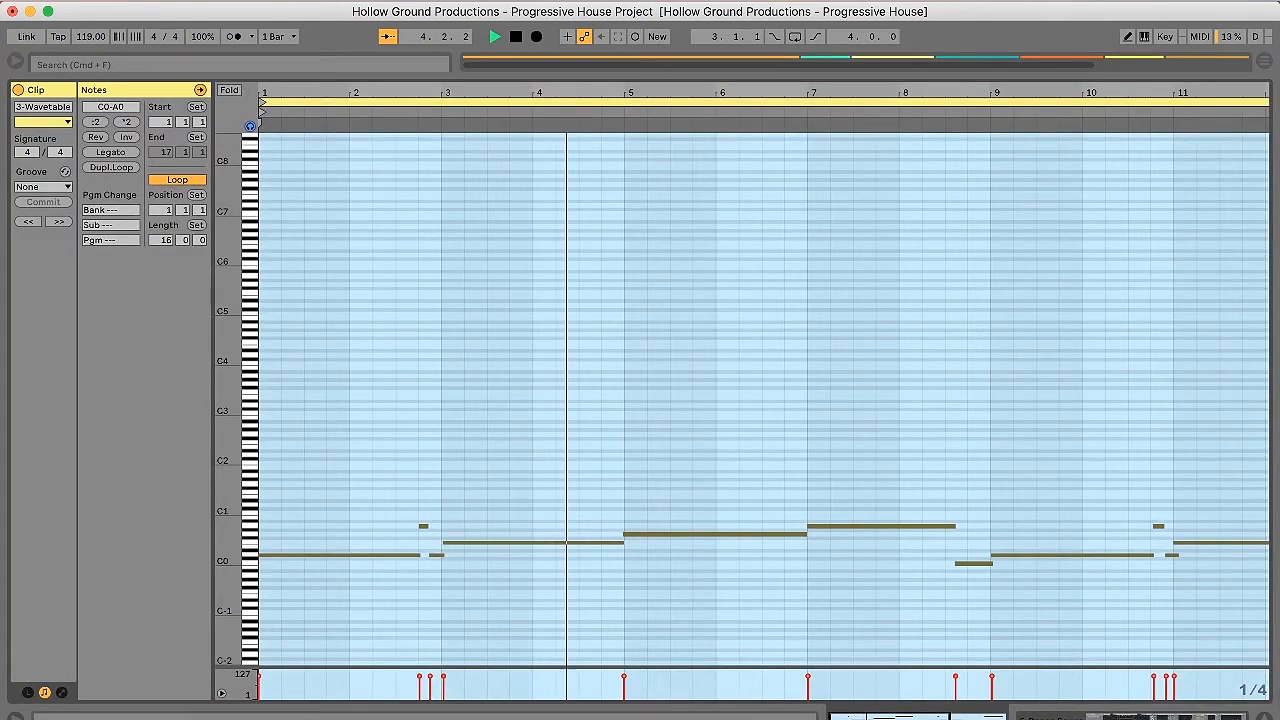
click(920, 713)
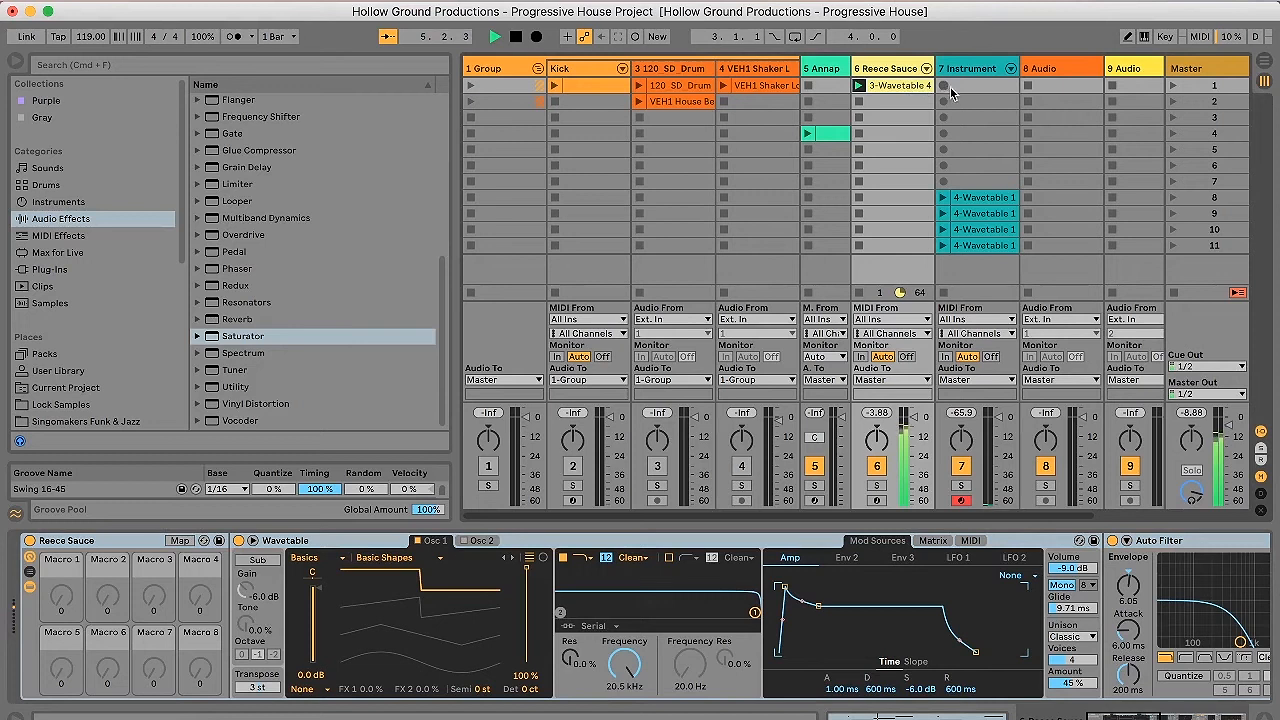
- Paste a copy of the Reece Sauce 3-Wavetable clip into the Instrument track's first slot and stop playback
click(954, 88)
key(super+v)
click(514, 38)
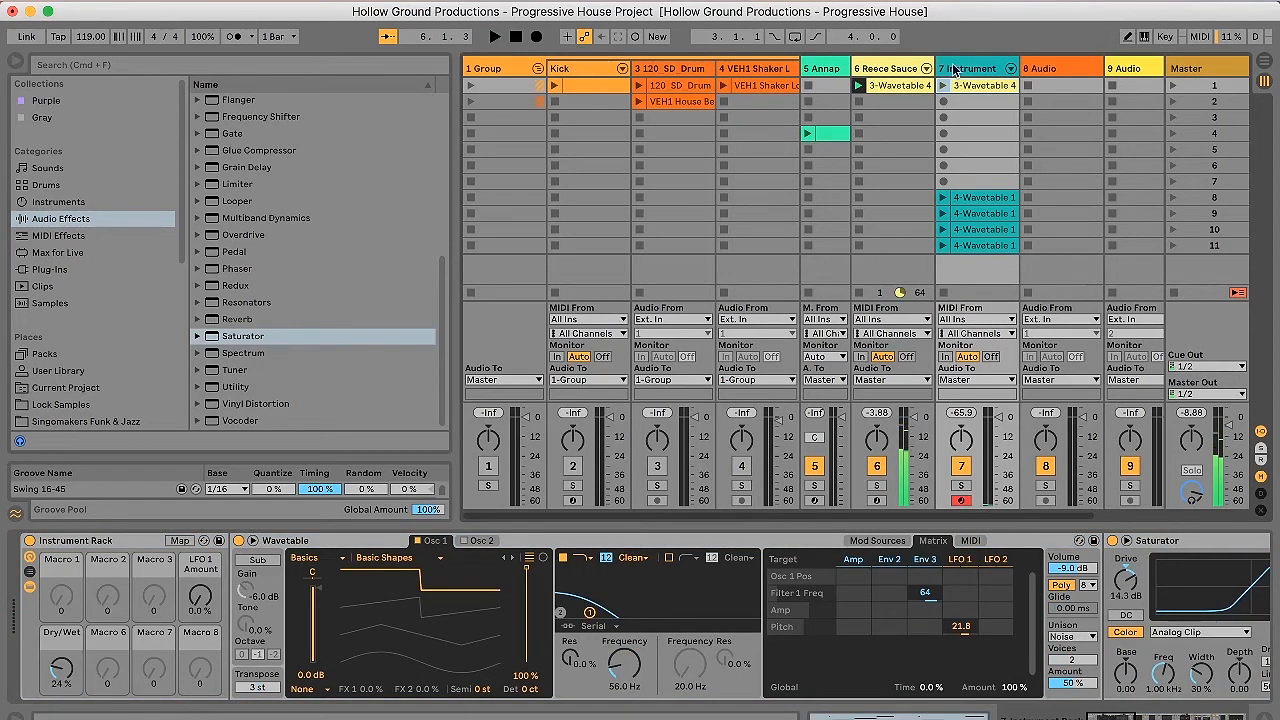
- Launch the copied clip on the Instrument track and open its notes
click(943, 86)
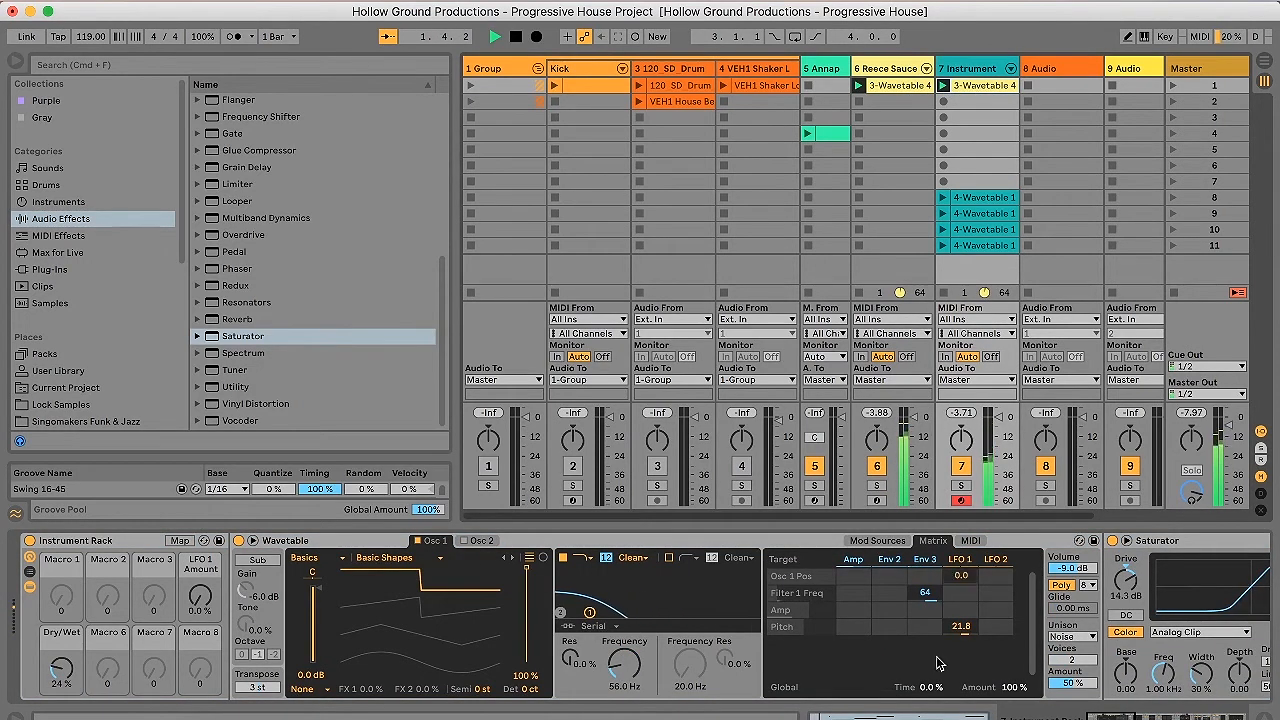
click(920, 715)
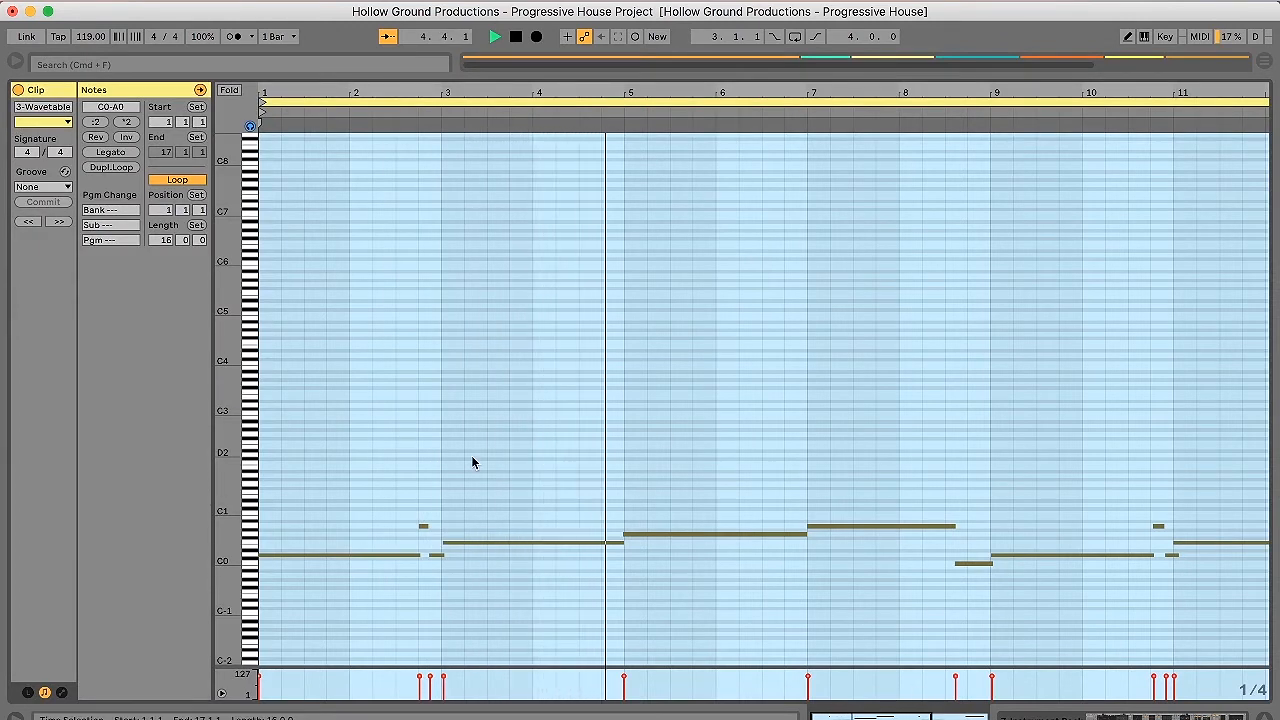
- Reduce the copied clip to a two-bar loop that holds only its first long note, moved up to C2
drag(330, 450, 331, 590)
key(Left)
key(Left)
key(Right)
key(Right)
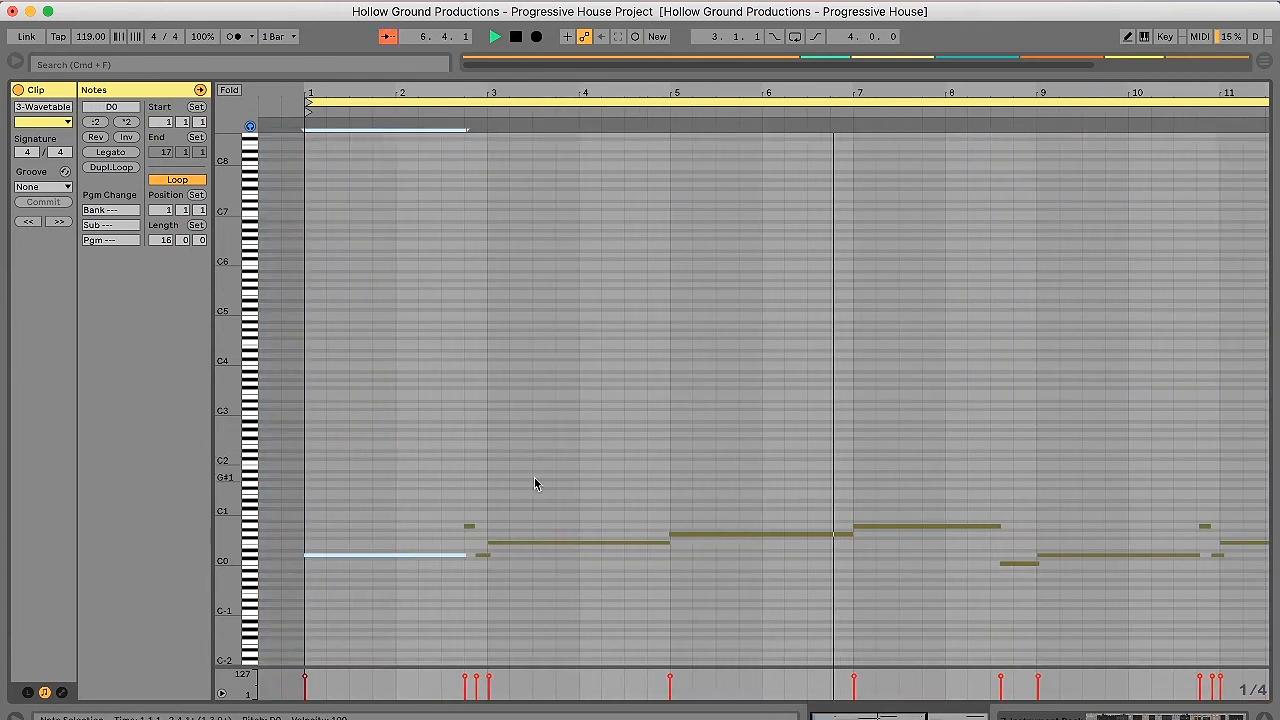
drag(491, 437, 1276, 585)
key(Delete)
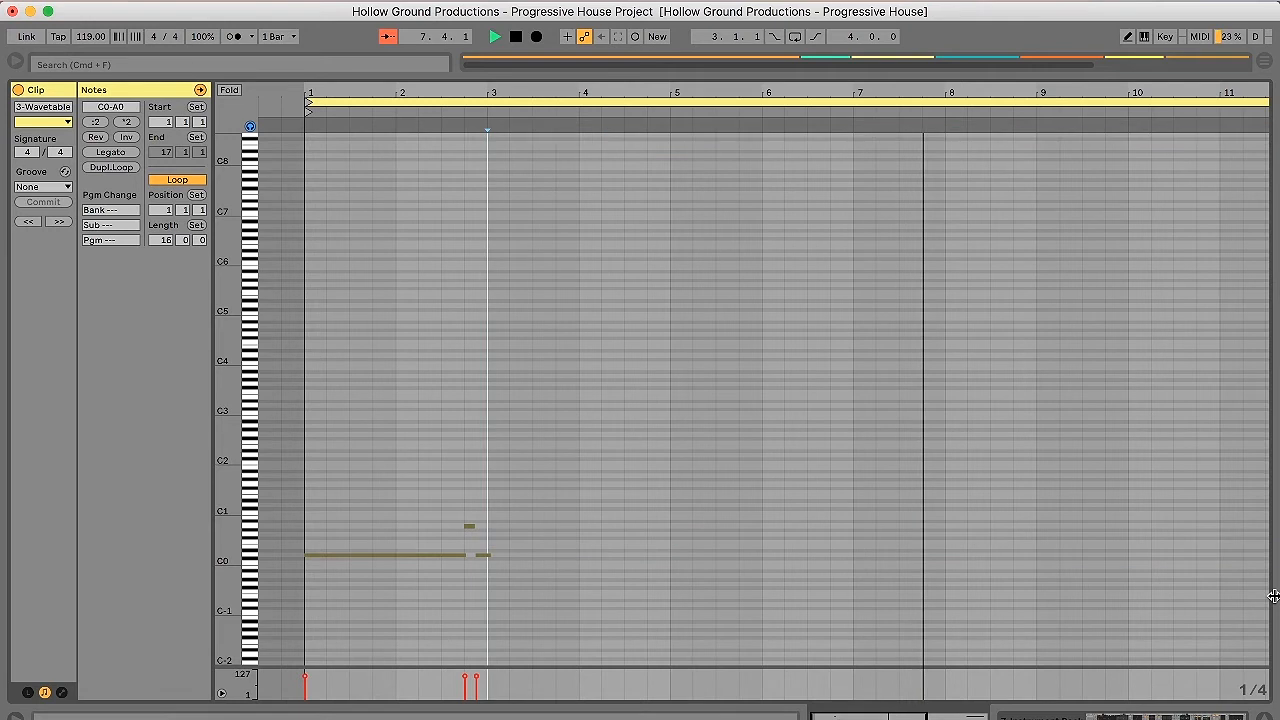
key(super+a)
key(super+l)
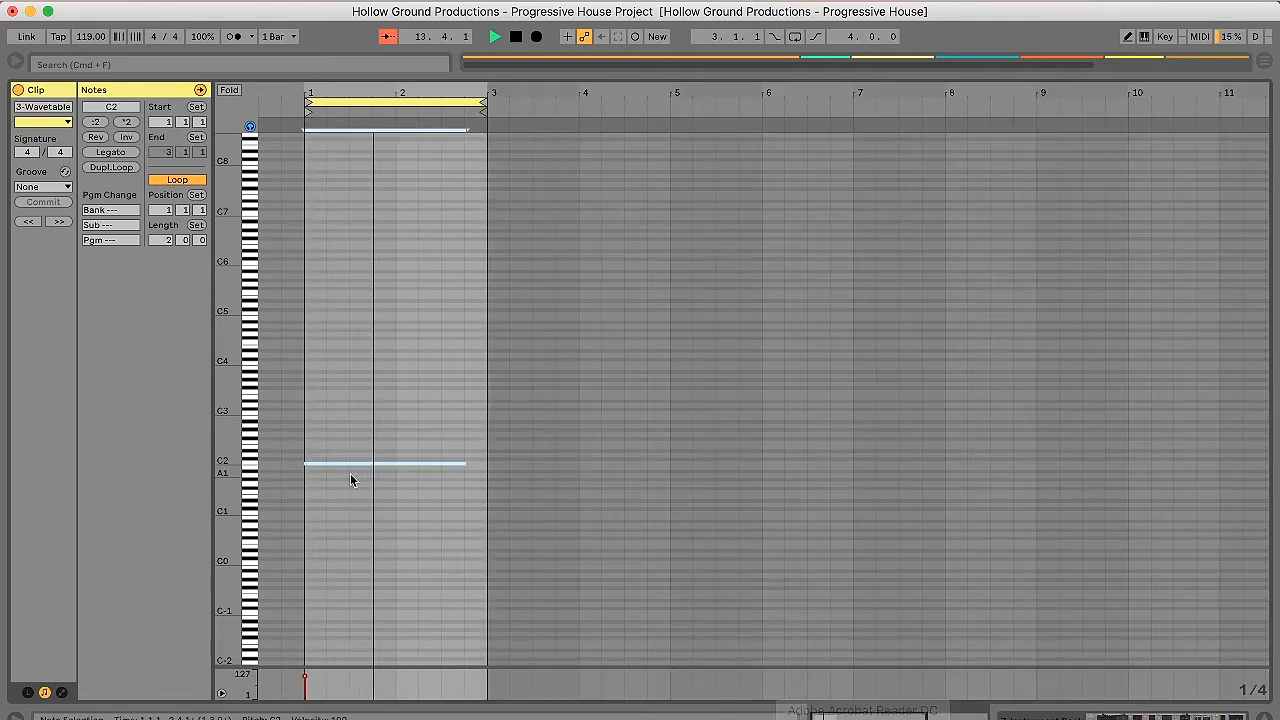
- Shorten the C2 note to one quarter note and duplicate it until it fills both bars of the loop
click(462, 464)
drag(462, 464, 327, 464)
key(super+d)
key(super+d)
key(super+d)
key(super+d)
key(super+d)
key(super+d)
key(super+d)
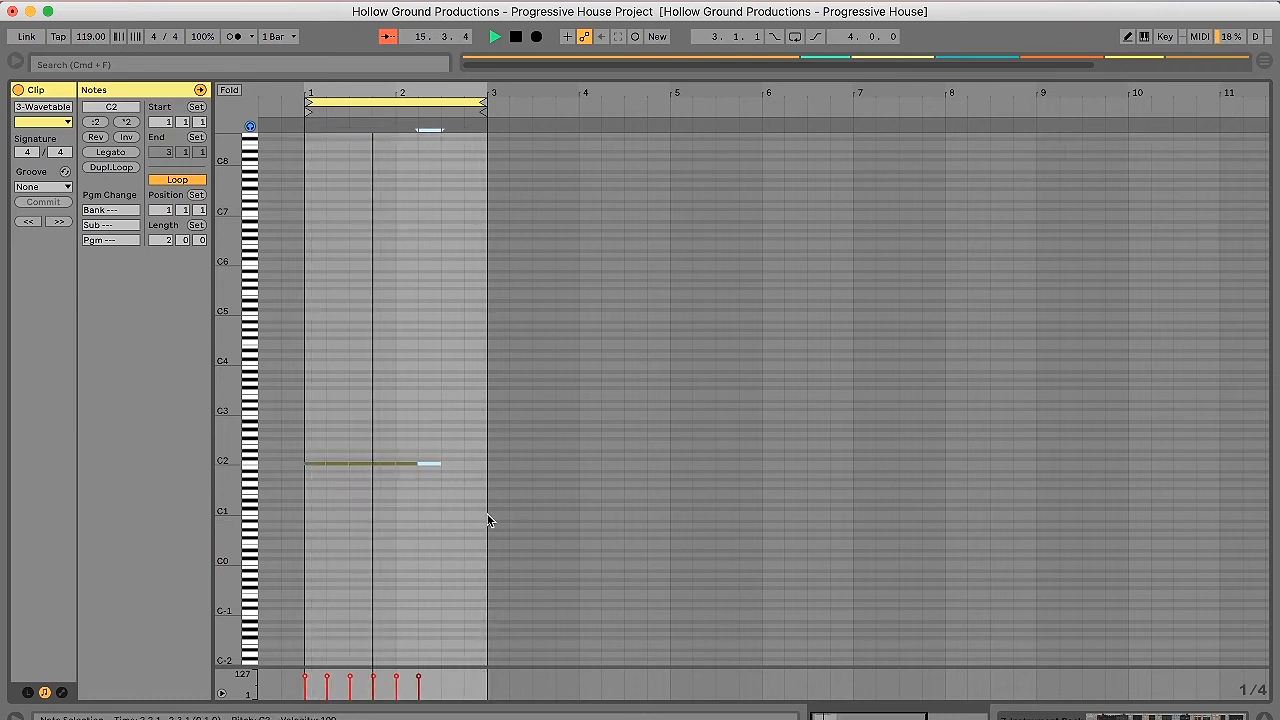
- Halve the quarter notes to eighths and duplicate the first bar's notes into bar 2
key(super+a)
click(95, 122)
key(super+d)
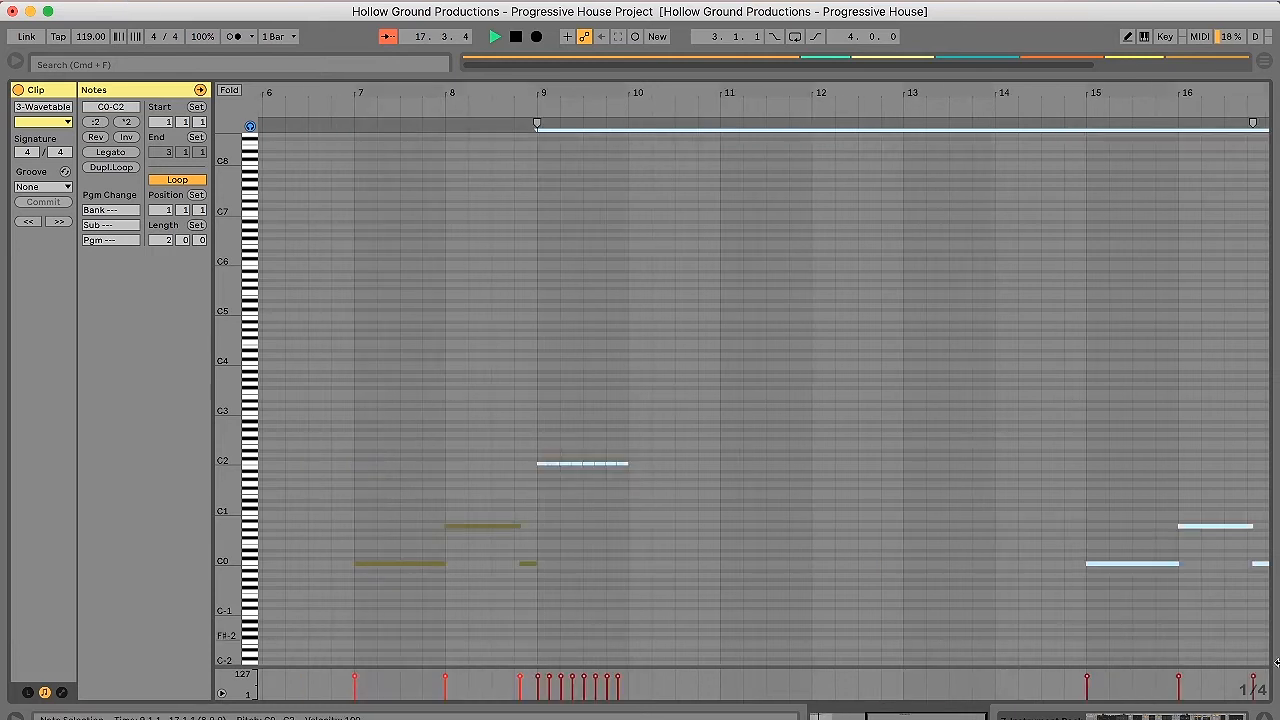
drag(480, 95, 480, 40)
click(371, 481)
drag(321, 440, 258, 517)
key(super+d)
- Crop the clip to its two-bar loop and apply the Swing 16-45 groove
click(375, 99)
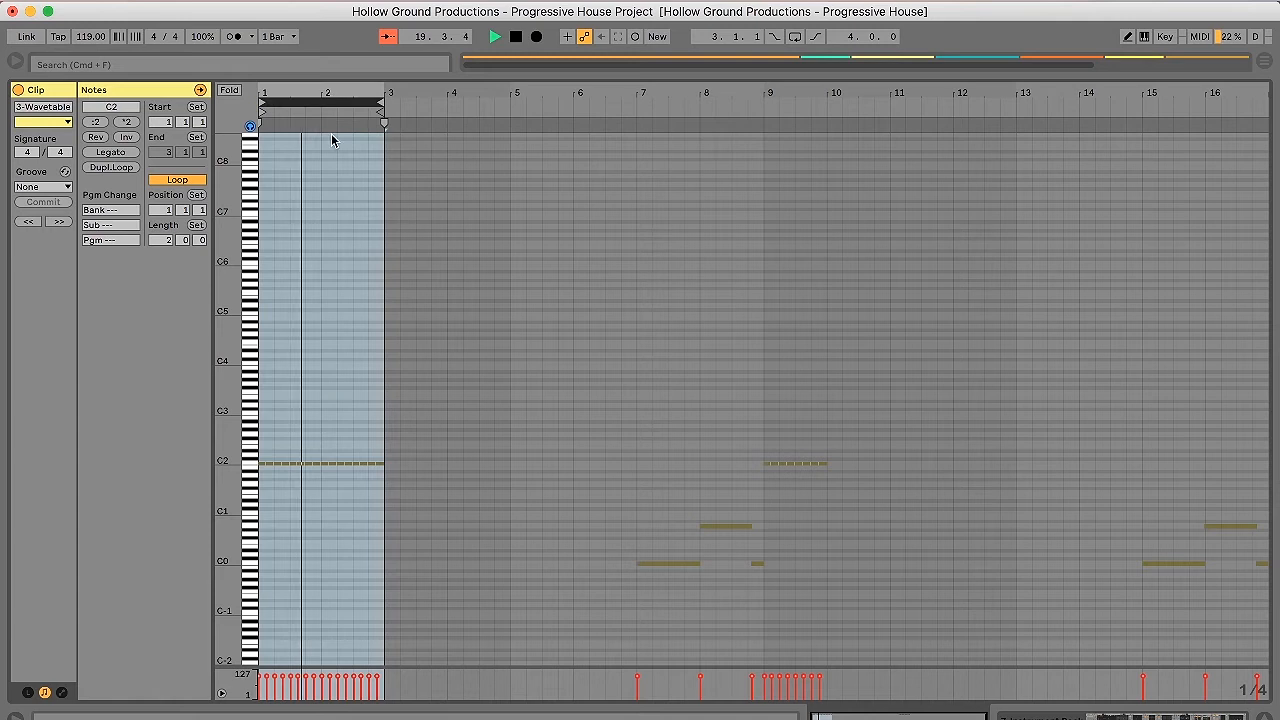
right_click(336, 280)
click(372, 349)
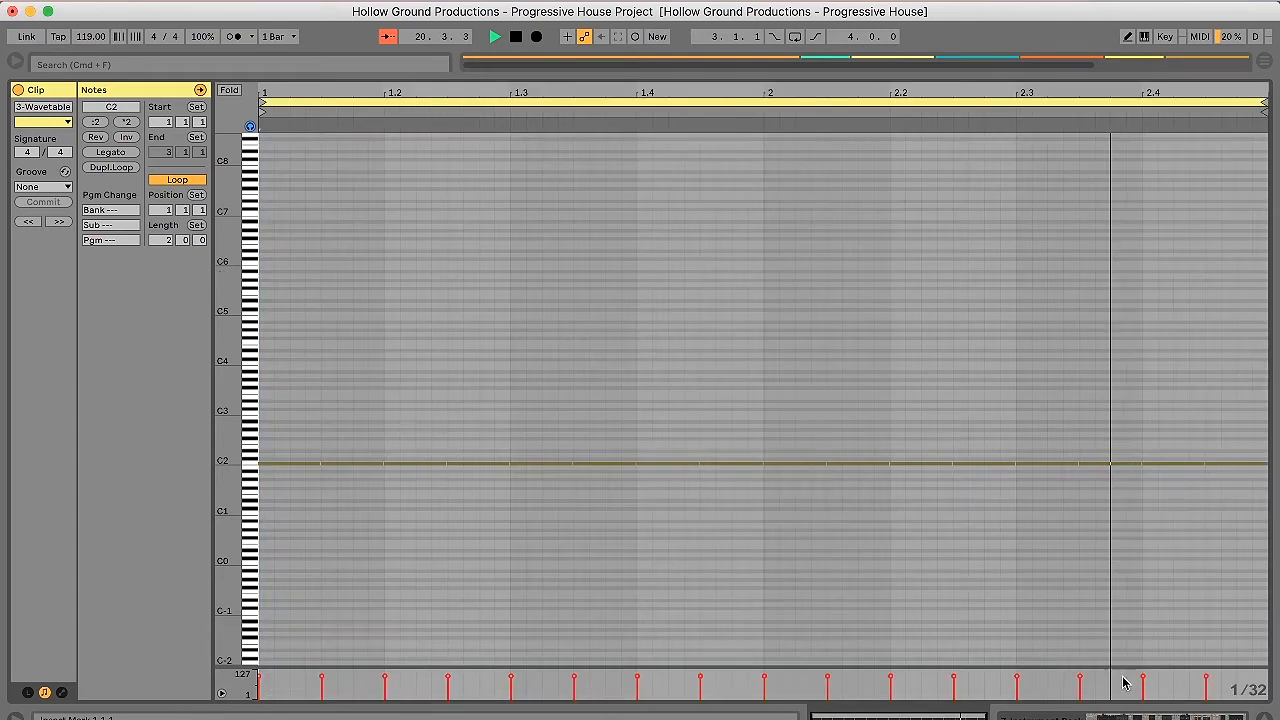
click(37, 186)
click(51, 211)
- Turn the eighths into sixteenth notes filling both bars and raise them all one octave to C3
key(super+a)
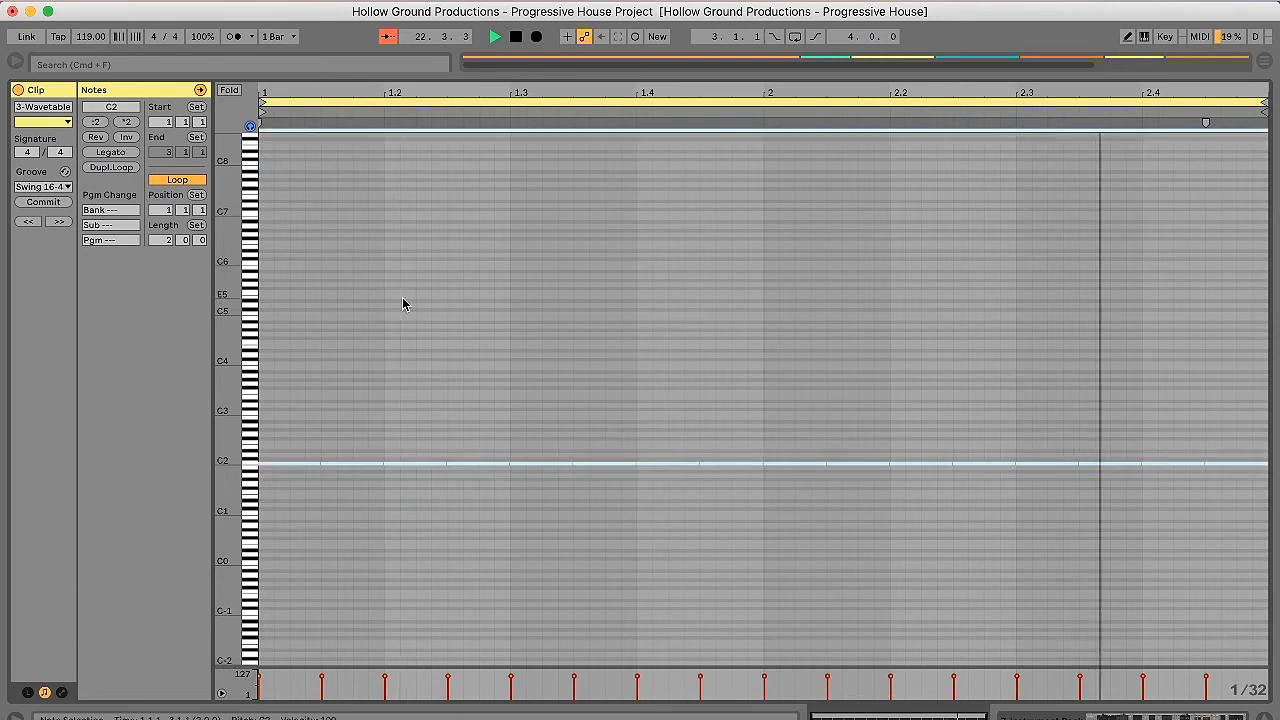
click(97, 122)
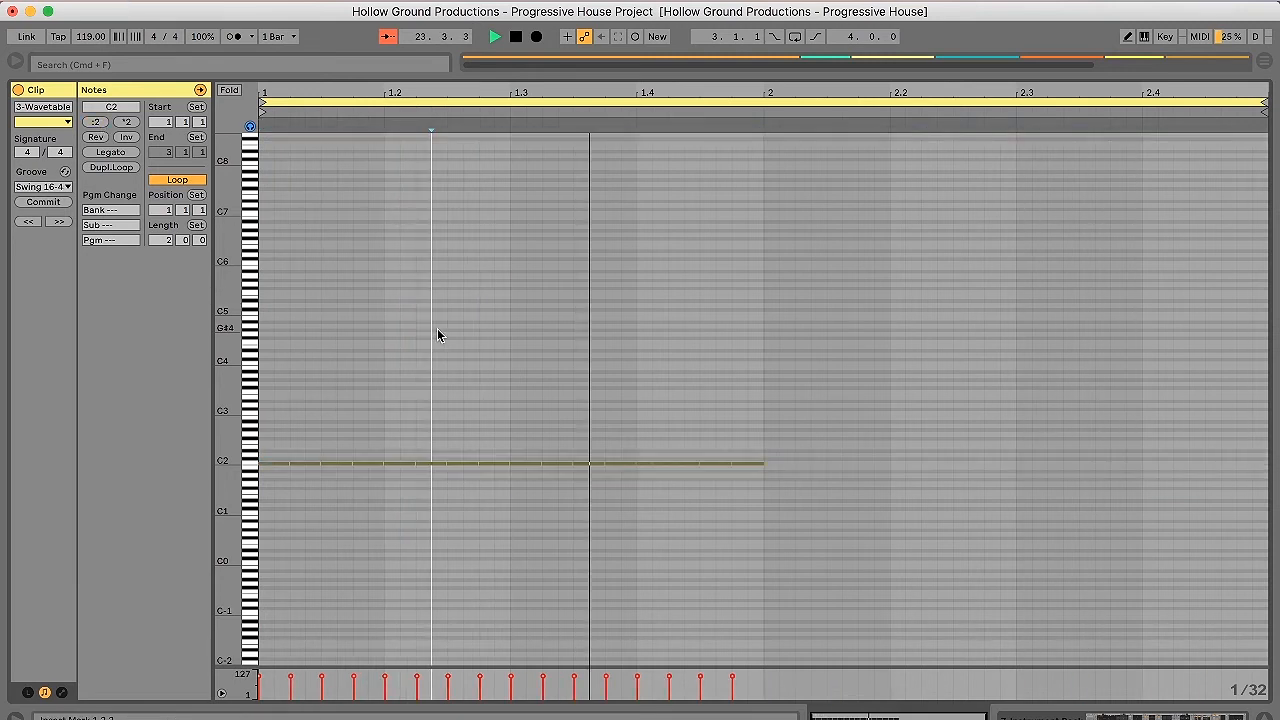
drag(758, 439, 194, 499)
key(super+d)
key(super+a)
key(shift+Up)
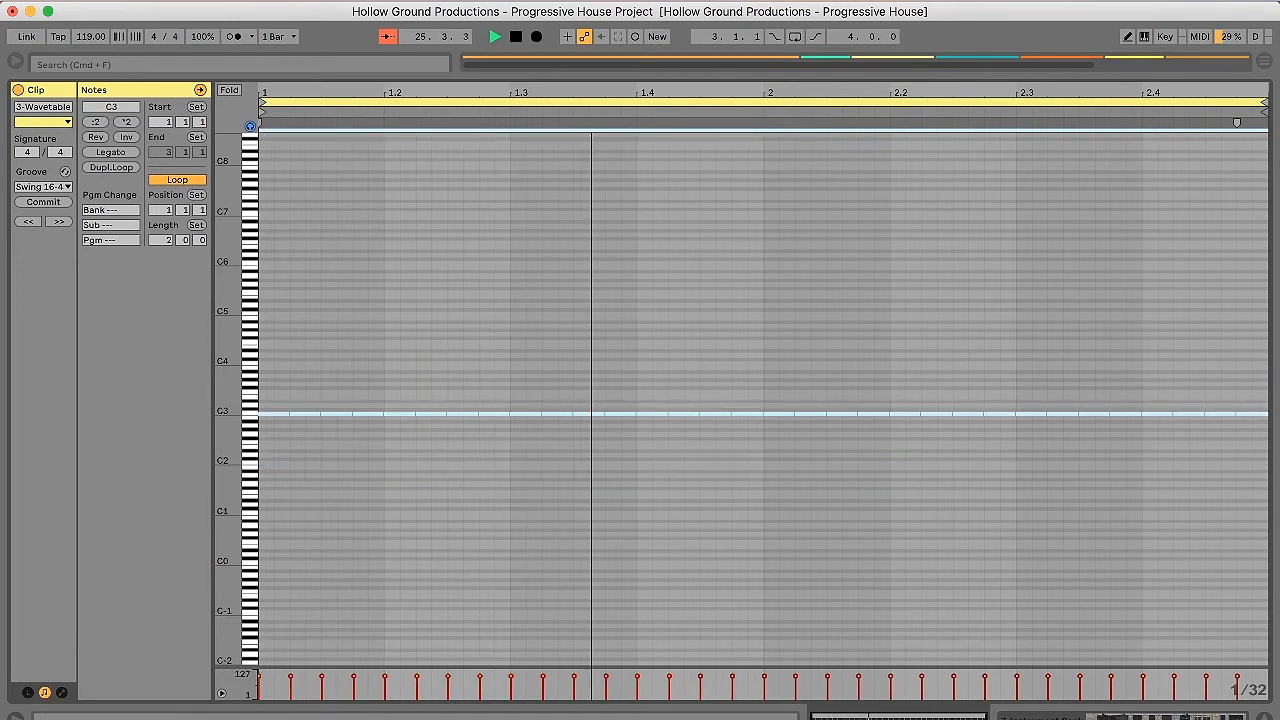
- Delete the sixteenth notes at 1.1.4, 1.2.3, 1.2.4, 1.3.4, 1.4.4 and 2.1.1 to leave rhythmic gaps
click(330, 510)
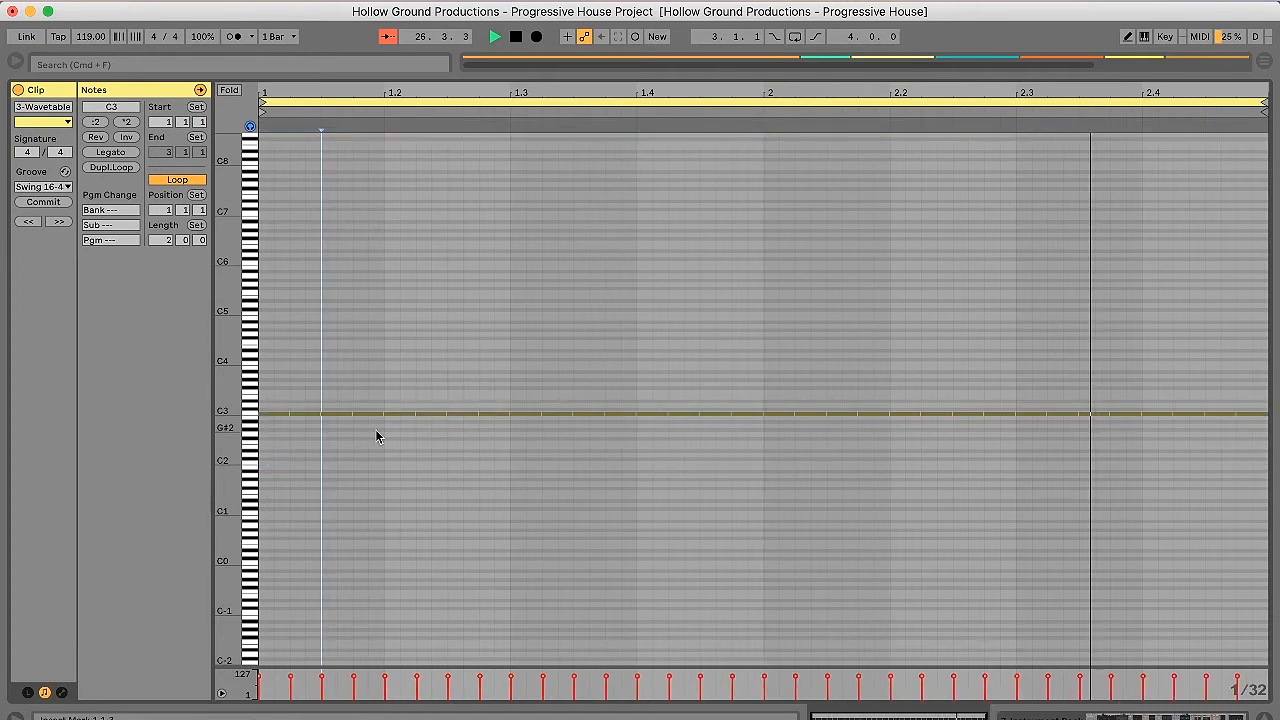
drag(355, 407, 374, 507)
key(Delete)
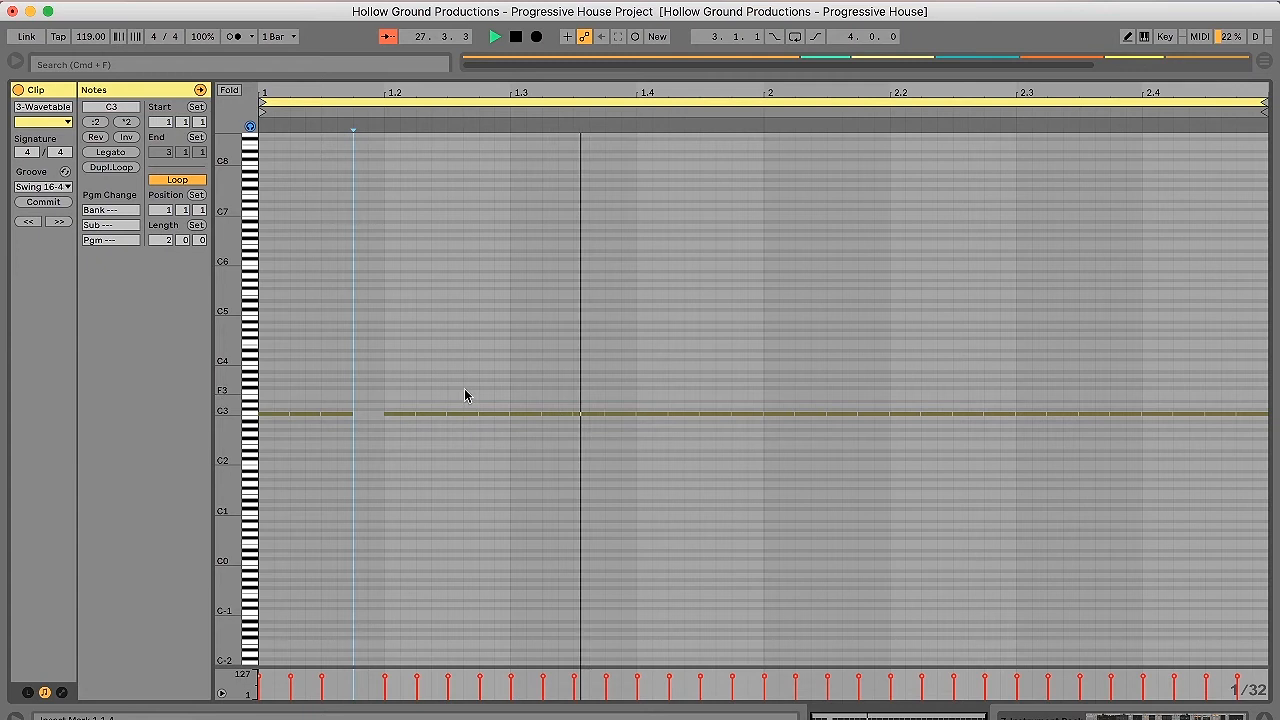
drag(467, 384, 485, 443)
key(Delete)
drag(618, 392, 617, 433)
key(Delete)
mouse_move(733, 378)
mouse_down()
mouse_move(734, 443)
mouse_move(764, 460)
mouse_up()
key(Delete)
- Delete the third and fourth sixteenth notes of every beat in bar 2
click(853, 386)
drag(853, 386, 889, 426)
key(Delete)
drag(953, 384, 1000, 417)
key(Delete)
click(1098, 386)
drag(1120, 411, 1122, 424)
key(Delete)
drag(1210, 382, 1249, 451)
key(Delete)
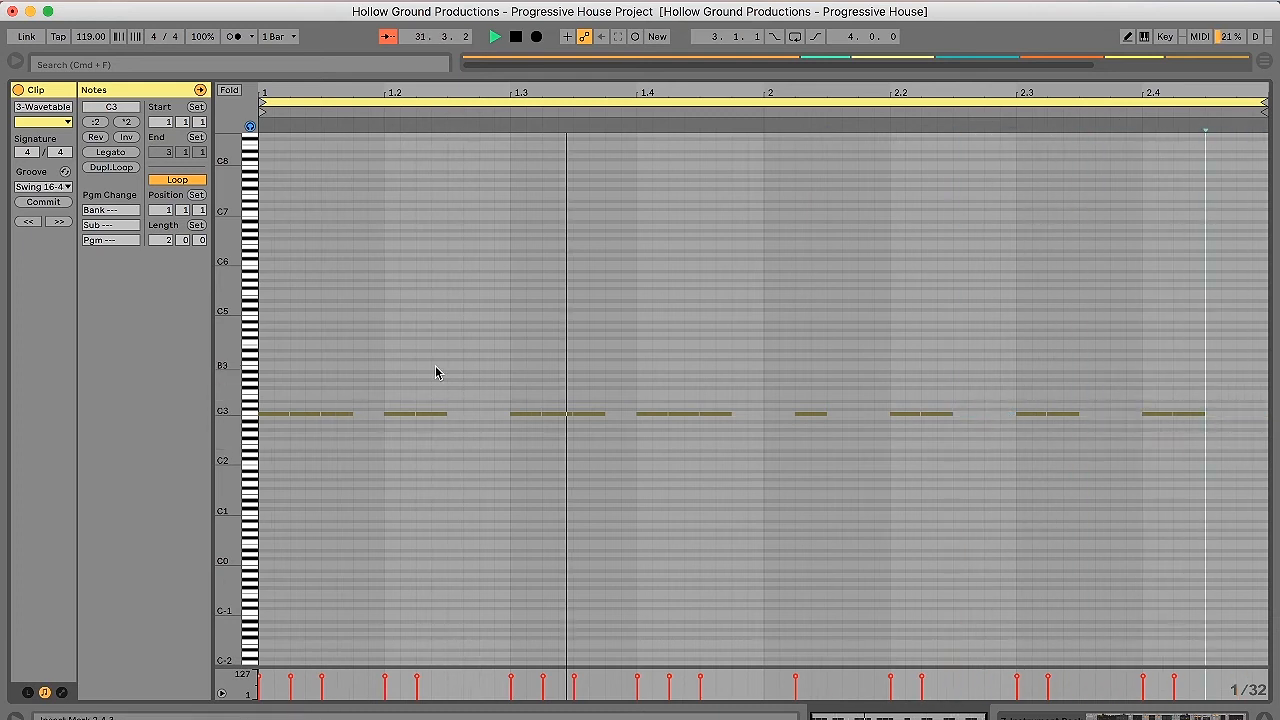
- Raise the note at 1.3.2 to E3, the one at 1.4.3 to G3 and the one at 2.2.2 to C4
click(557, 413)
key(Up)
key(Up)
key(Up)
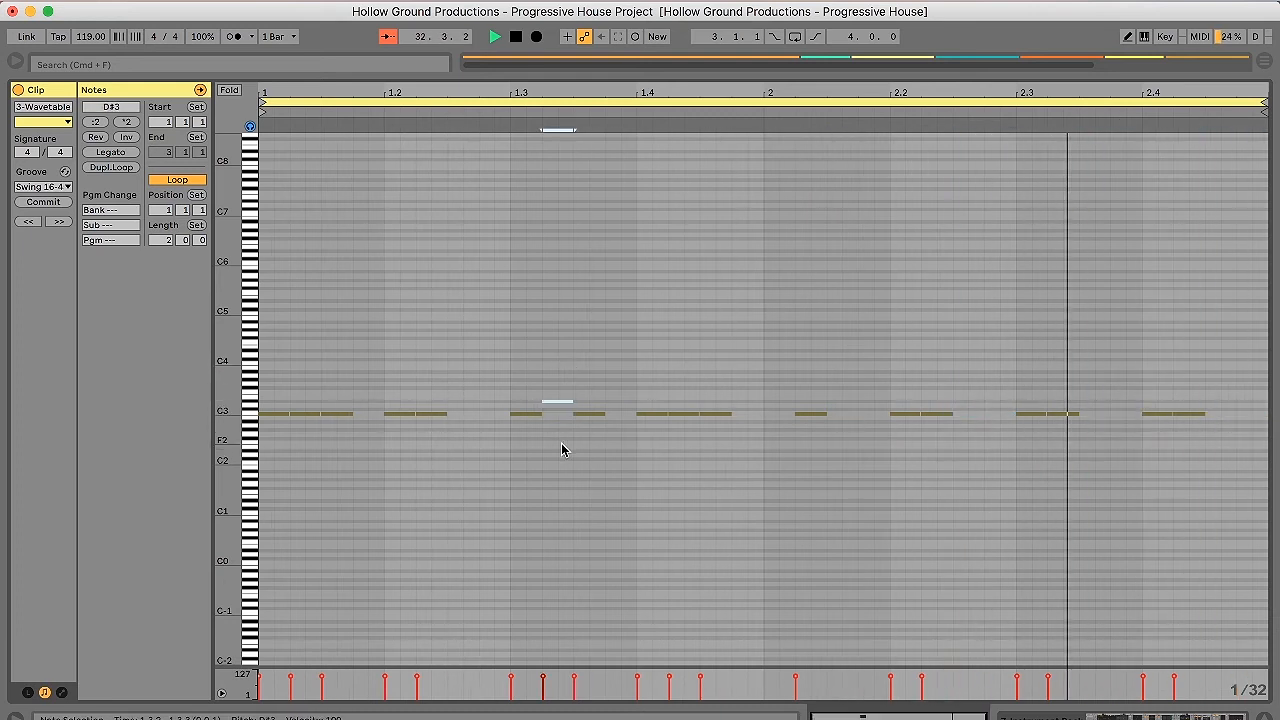
click(720, 411)
key(Up)
key(Up)
key(Up)
key(Up)
key(Up)
key(Up)
key(Up)
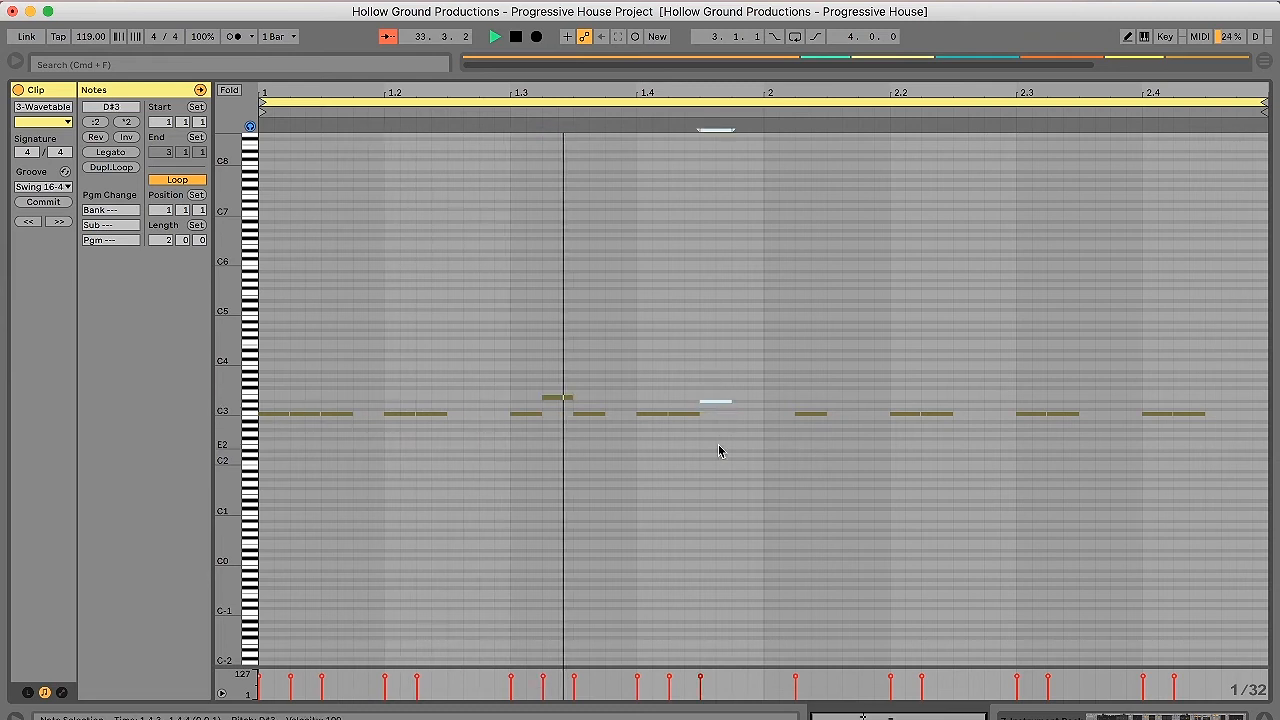
click(940, 413)
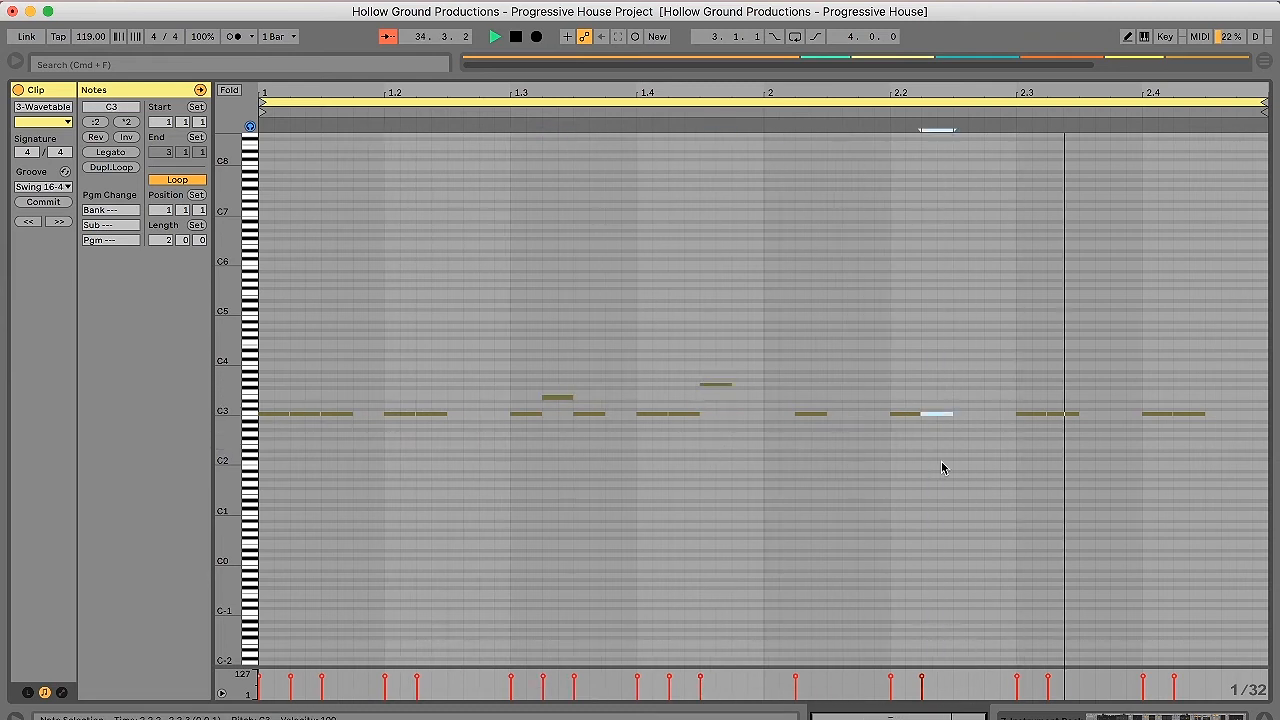
- Halve the notes at 2.3.1 and 2.4.2 and duplicate each right behind itself, placing the 2.4.2 pair at E3
drag(1042, 413, 1027, 418)
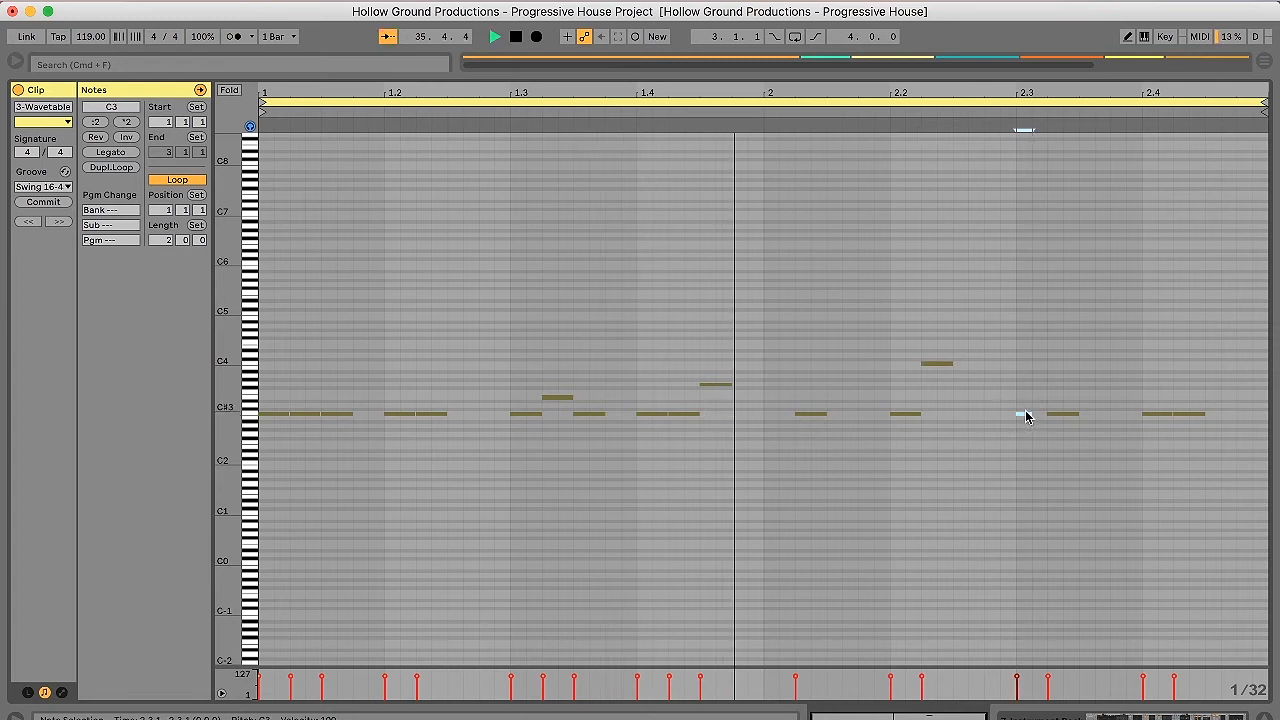
key(super+d)
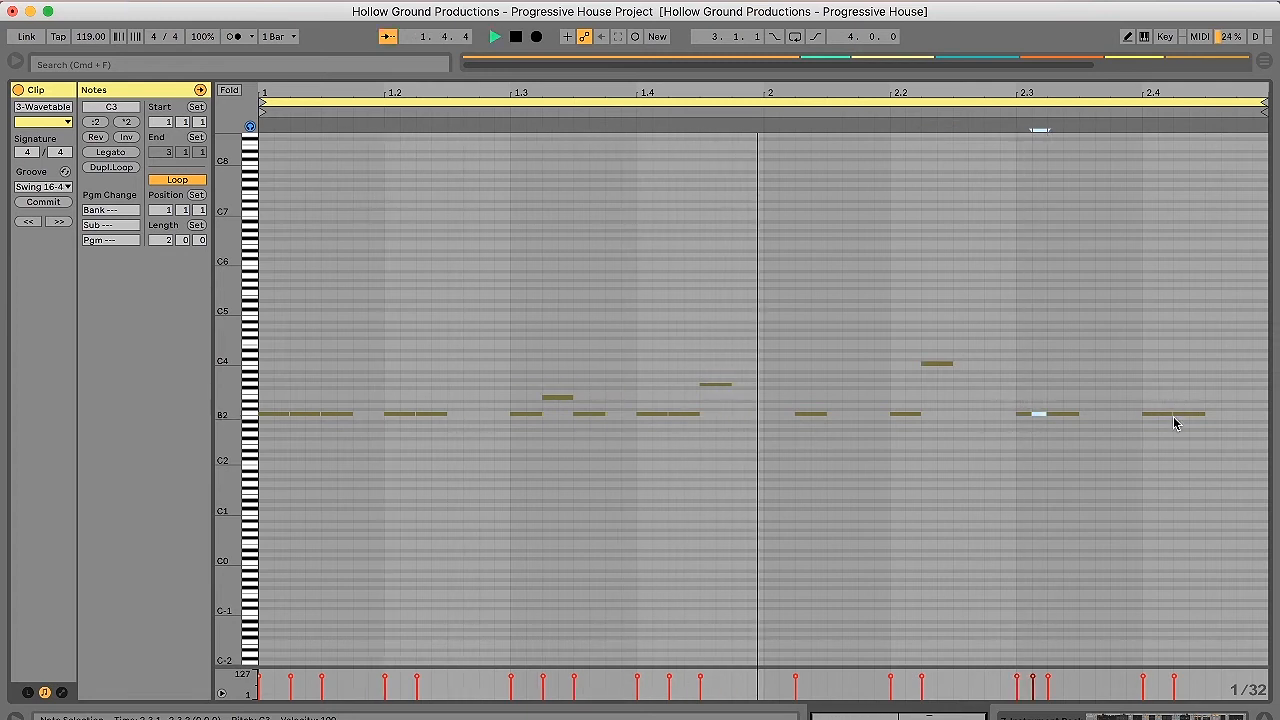
drag(1203, 418, 1186, 419)
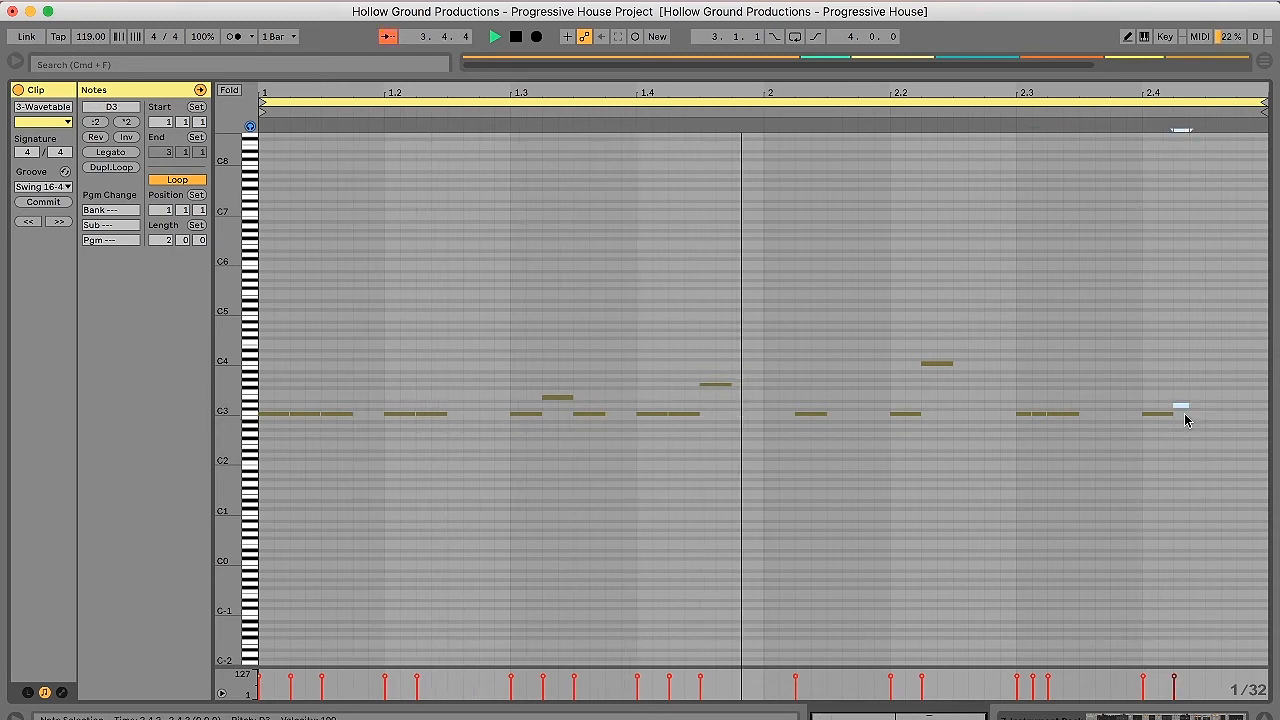
key(super+d)
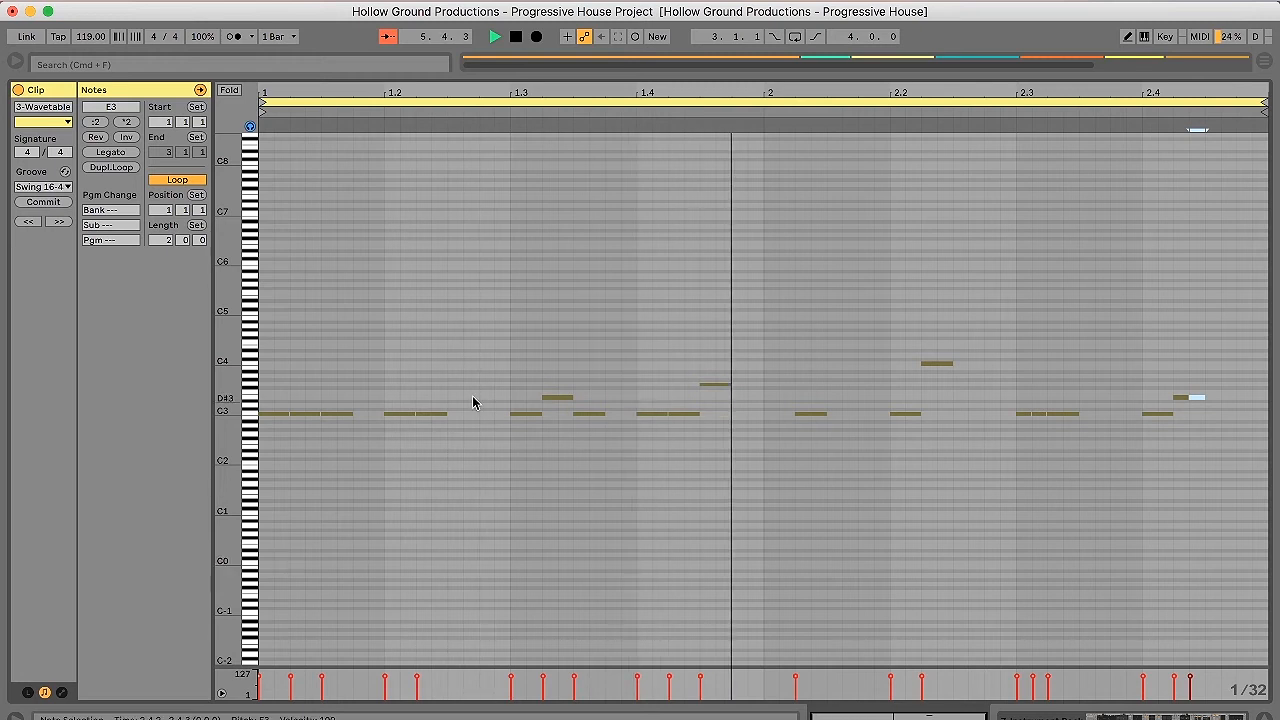
- Raise the note at 1.4.1 to C4 and the note at 1.1.2 to A3
click(641, 413)
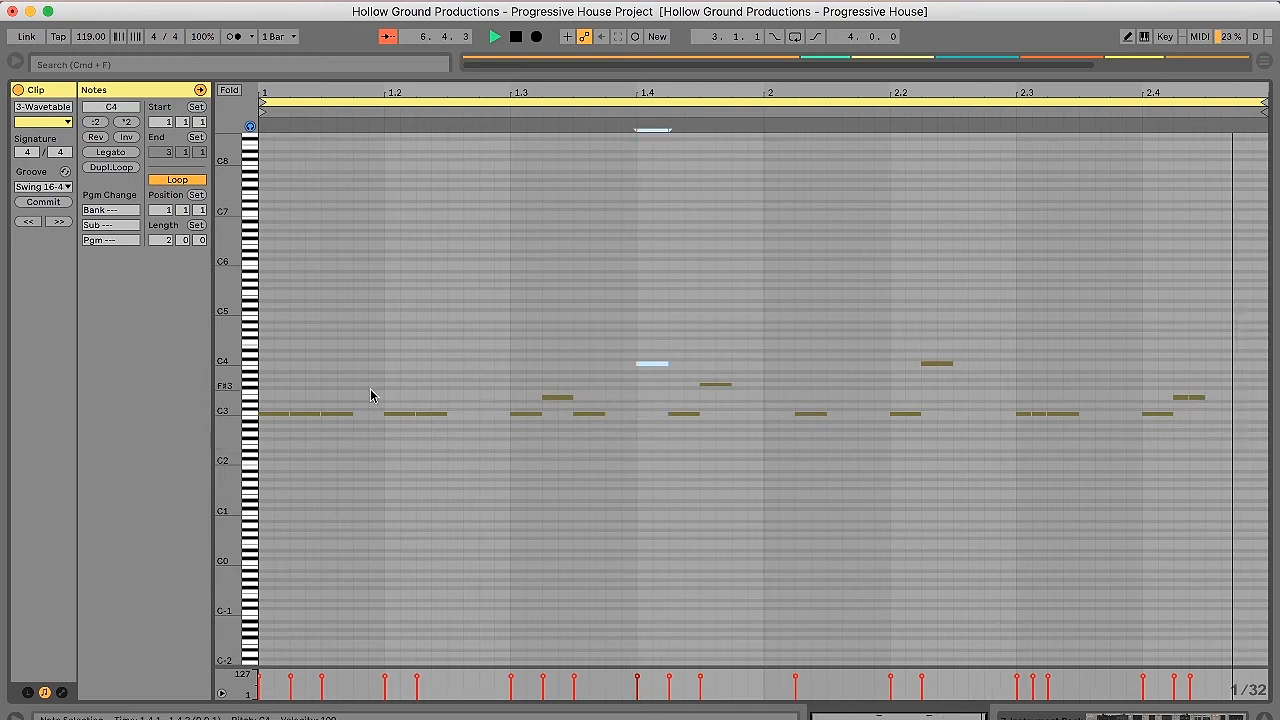
click(300, 413)
key(Up)
key(Up)
key(Up)
key(Up)
key(Up)
key(Up)
key(Up)
key(Up)
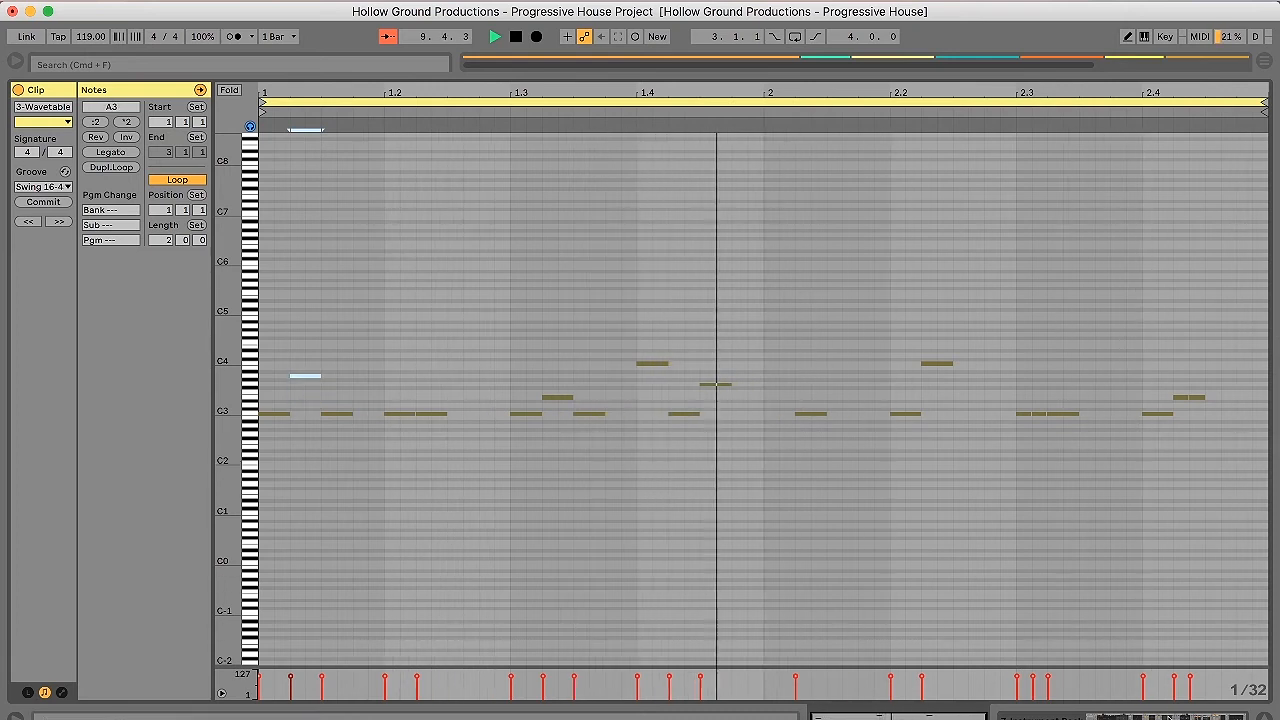
- Launch the Instrument track's 4-Wavetable clip in slot 8 and examine its note pattern
click(1171, 717)
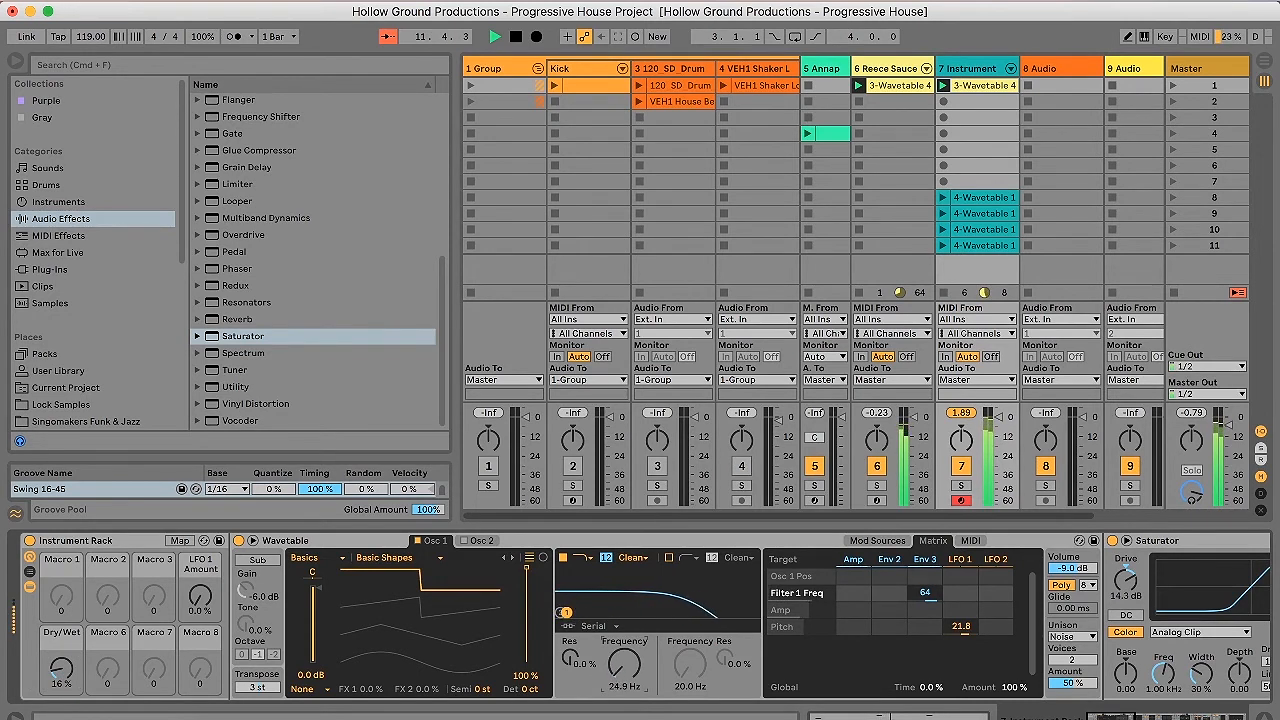
click(943, 197)
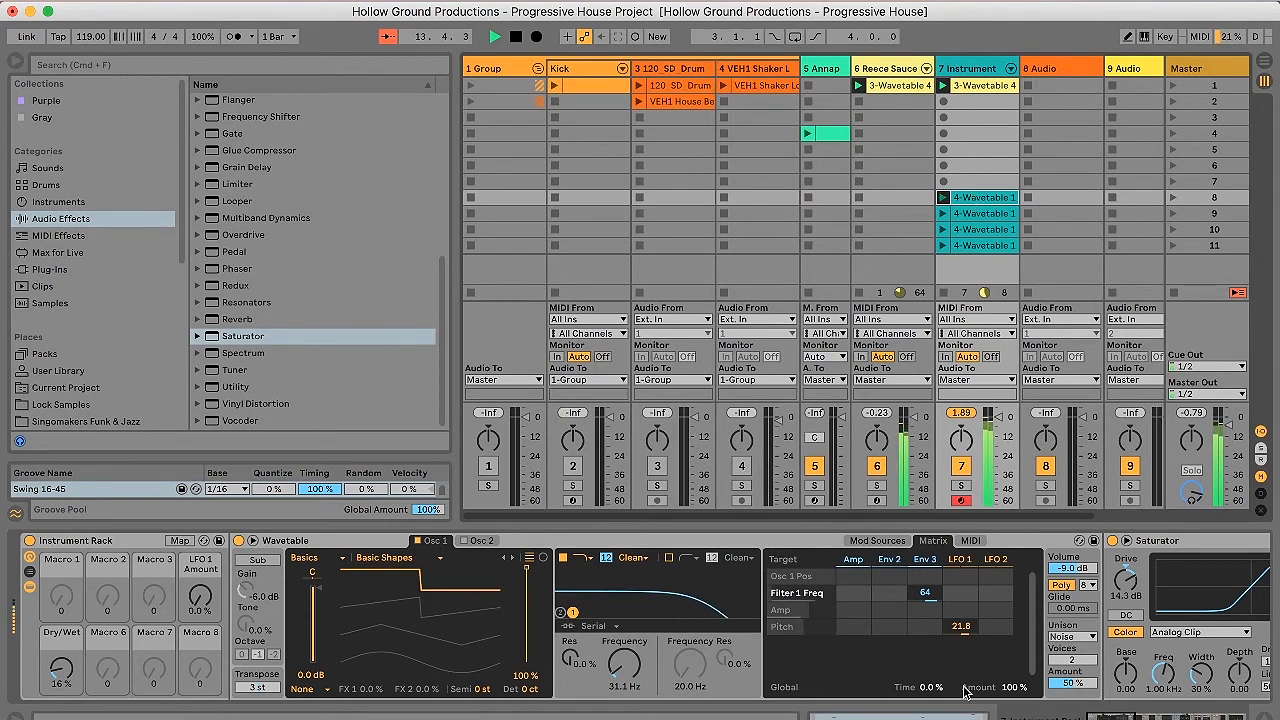
click(890, 717)
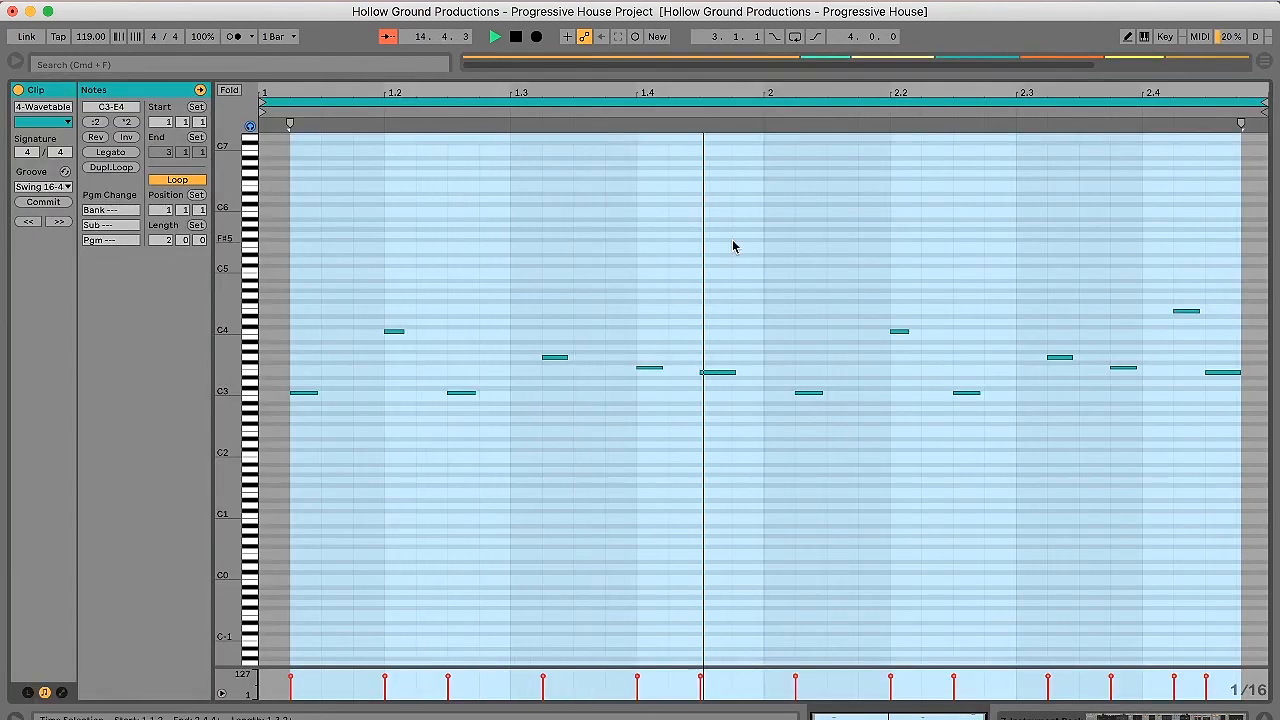
click(1176, 492)
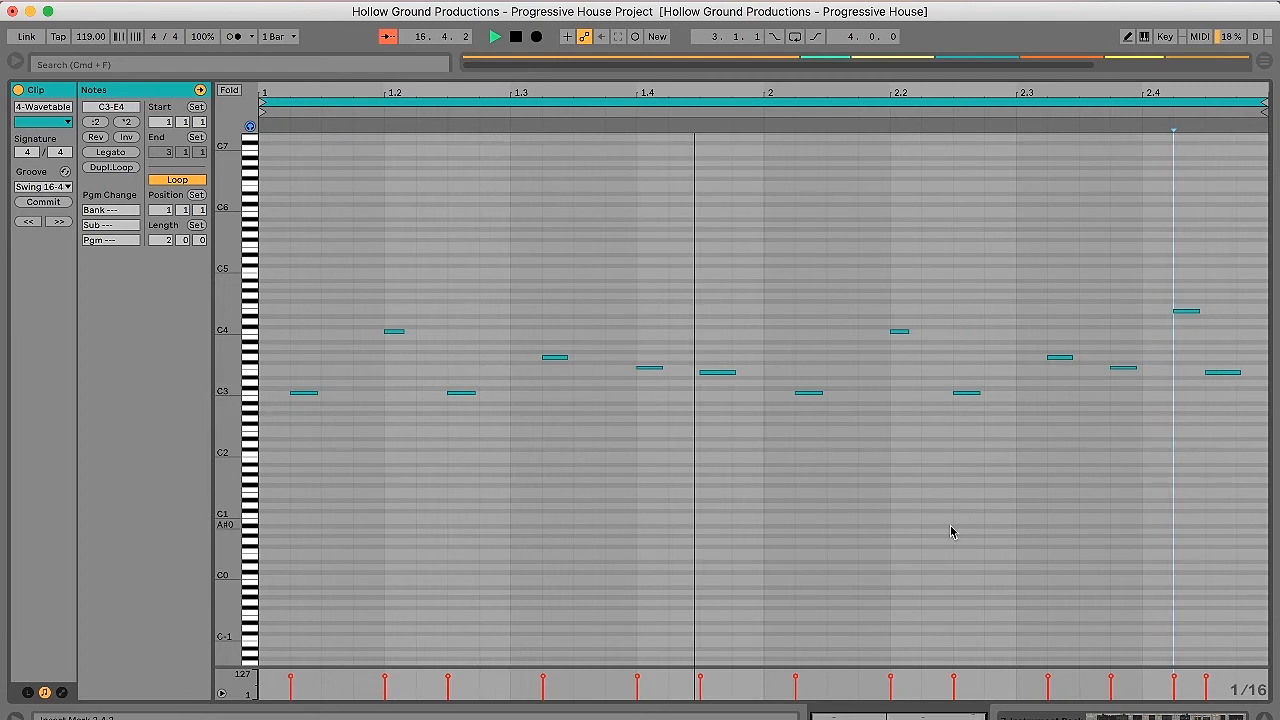
- Launch the Instrument track's 4-Wavetable clip in slot 9 and open its notes
click(1203, 715)
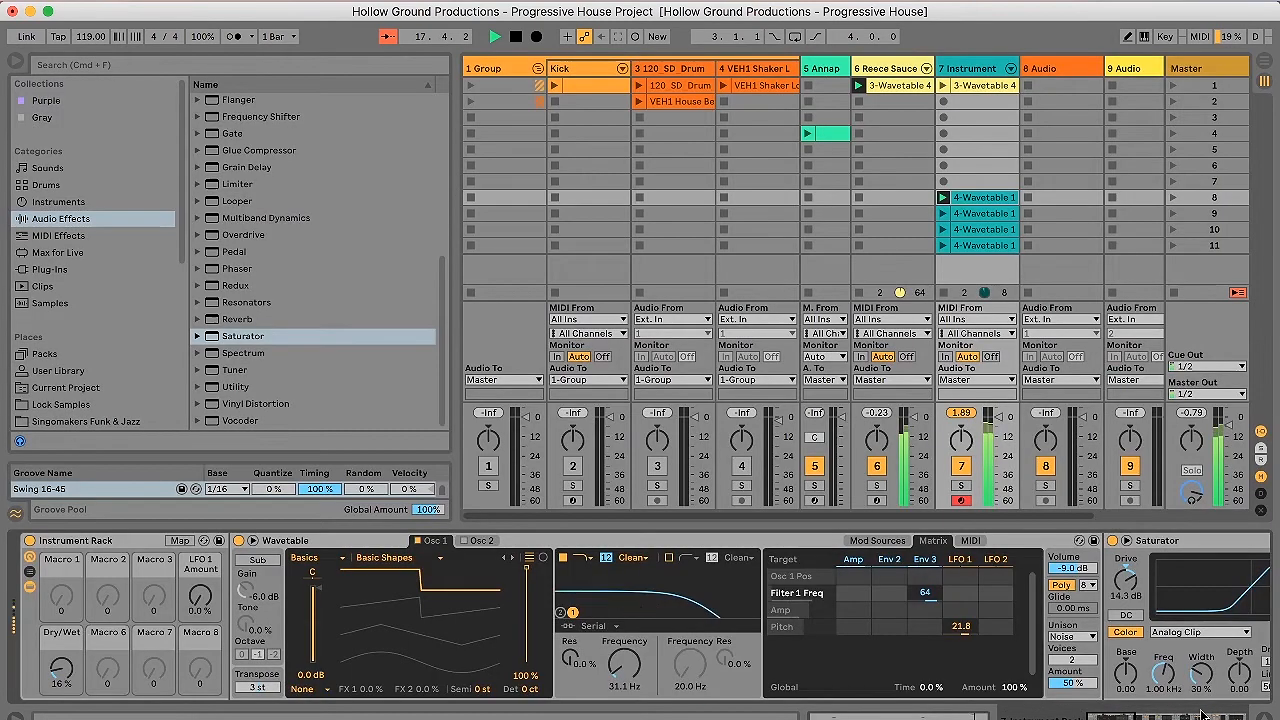
click(945, 214)
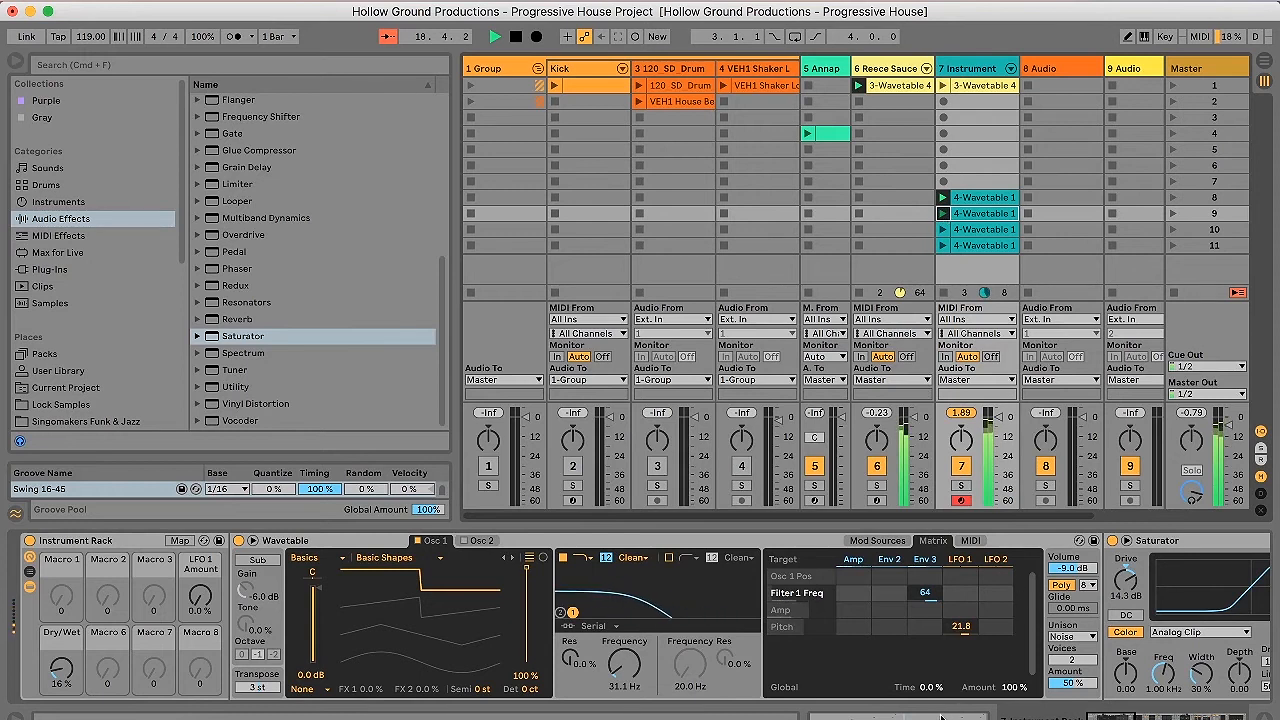
click(943, 714)
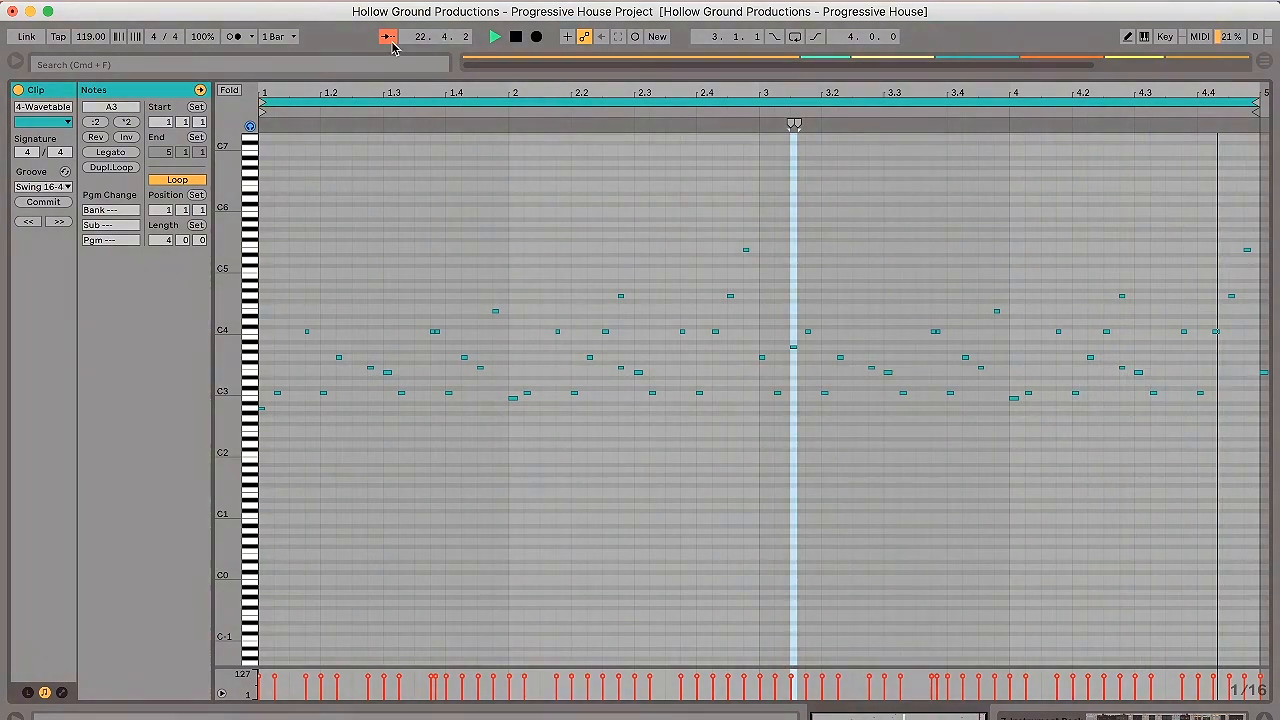
- Play the Kick clip in the first slot with the Kick and Group tracks turned on
key(Tab)
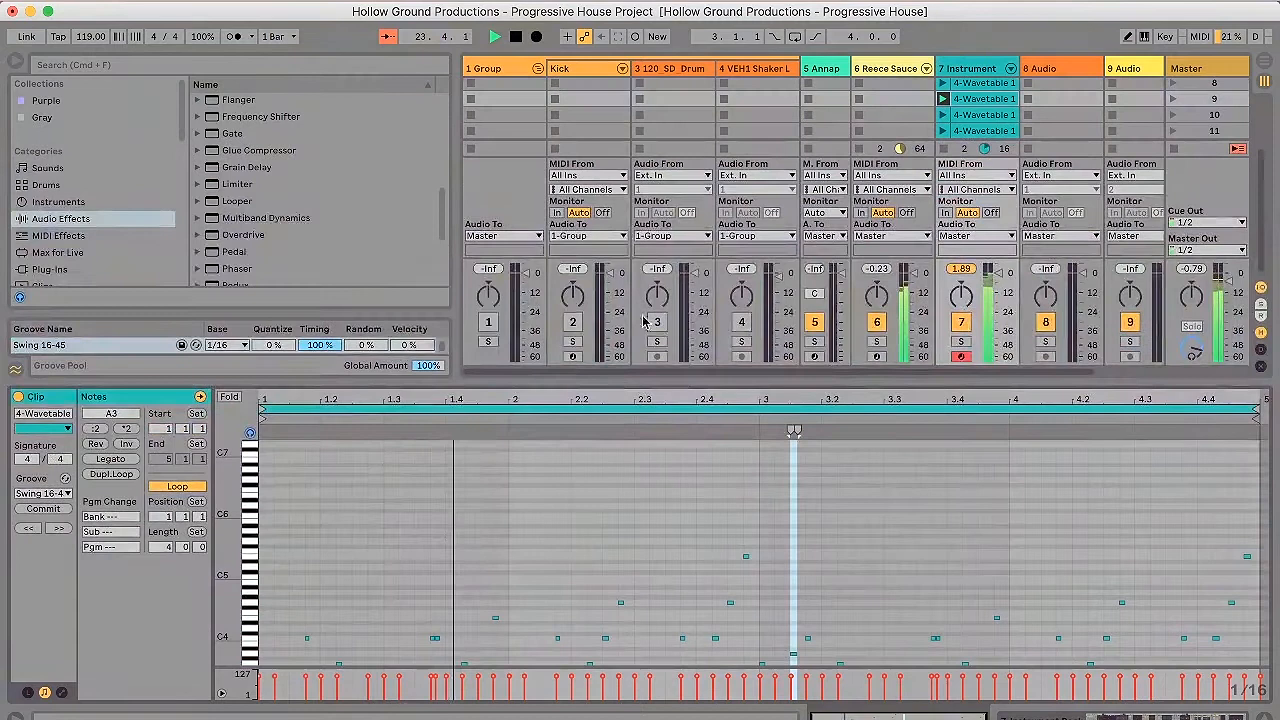
key(shift+Tab)
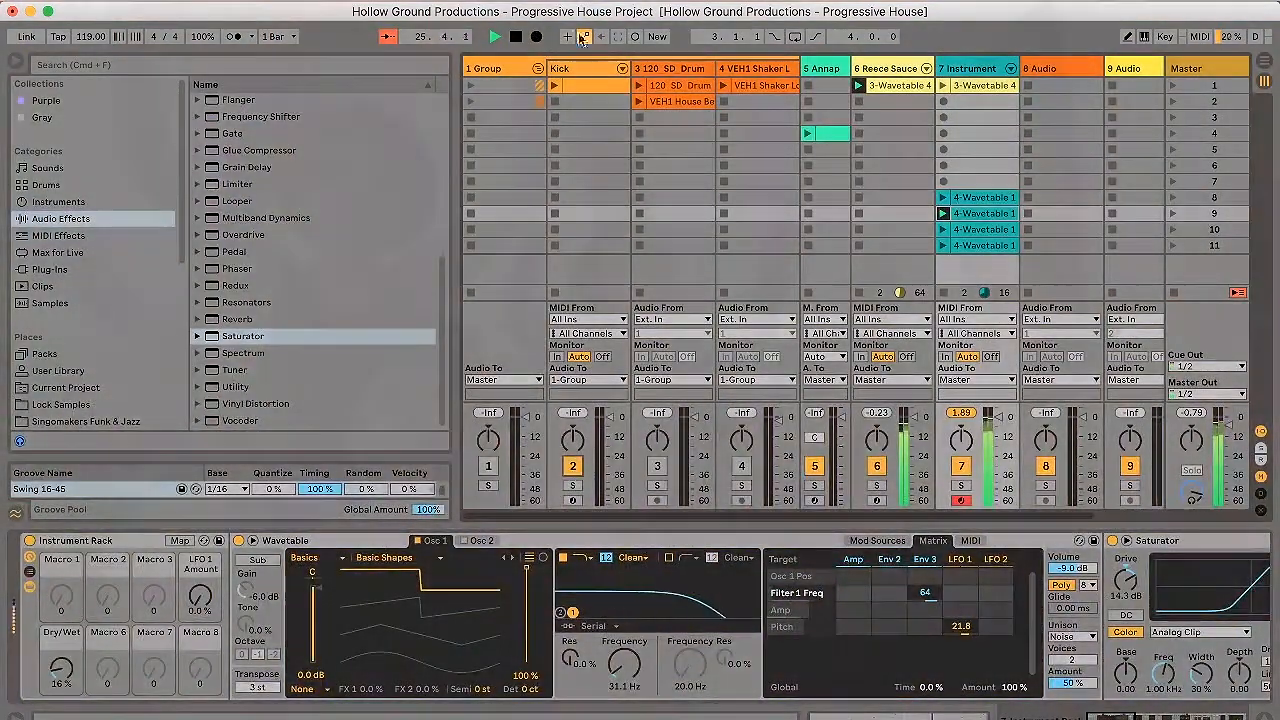
click(557, 100)
click(555, 86)
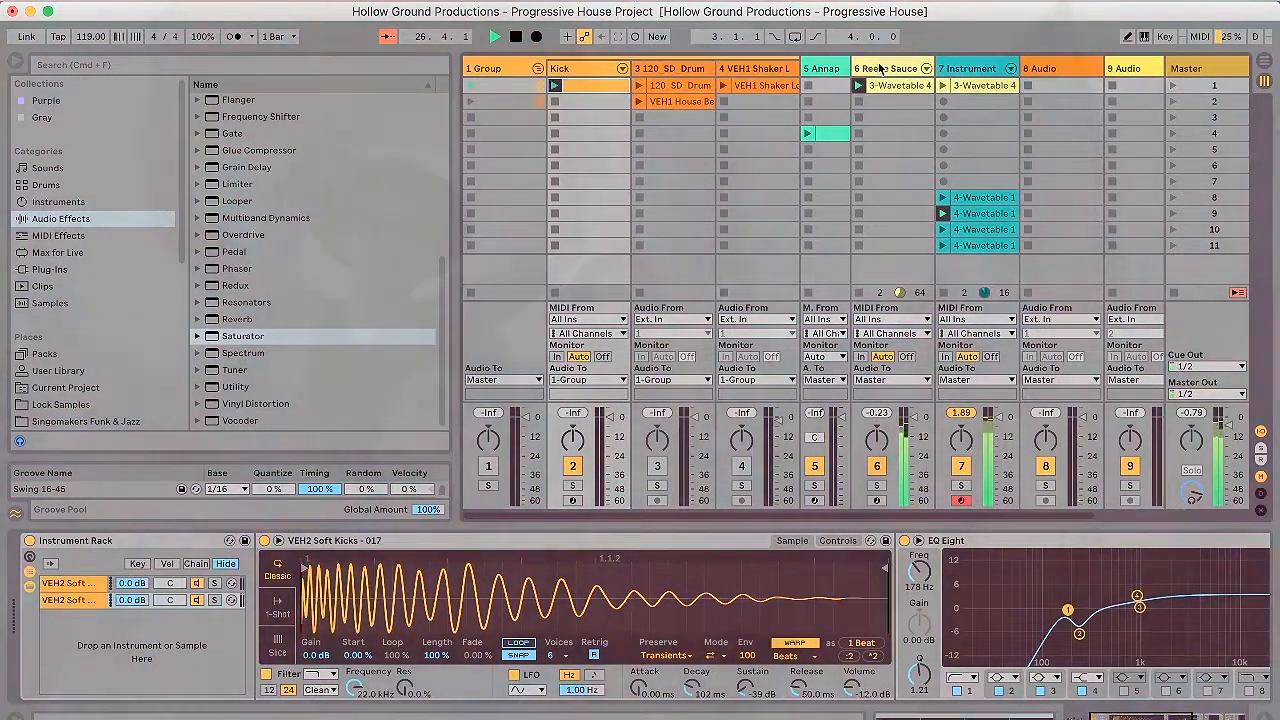
click(882, 69)
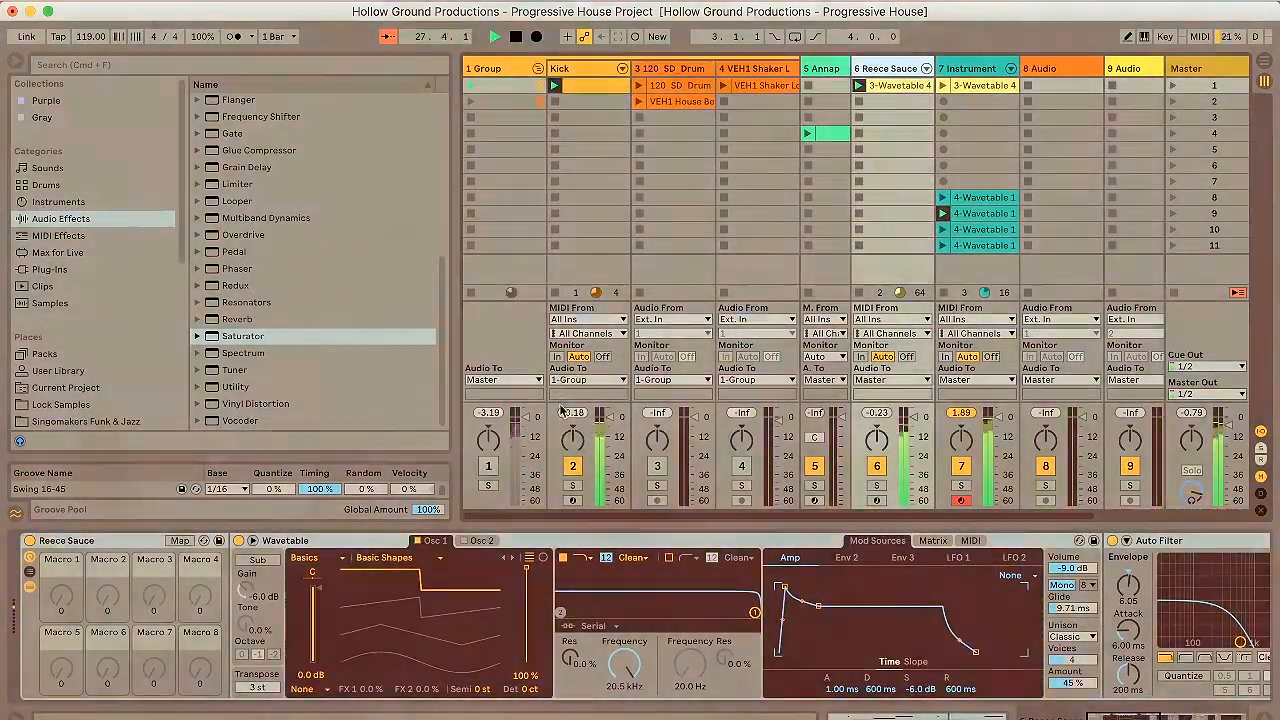
click(488, 466)
click(488, 466)
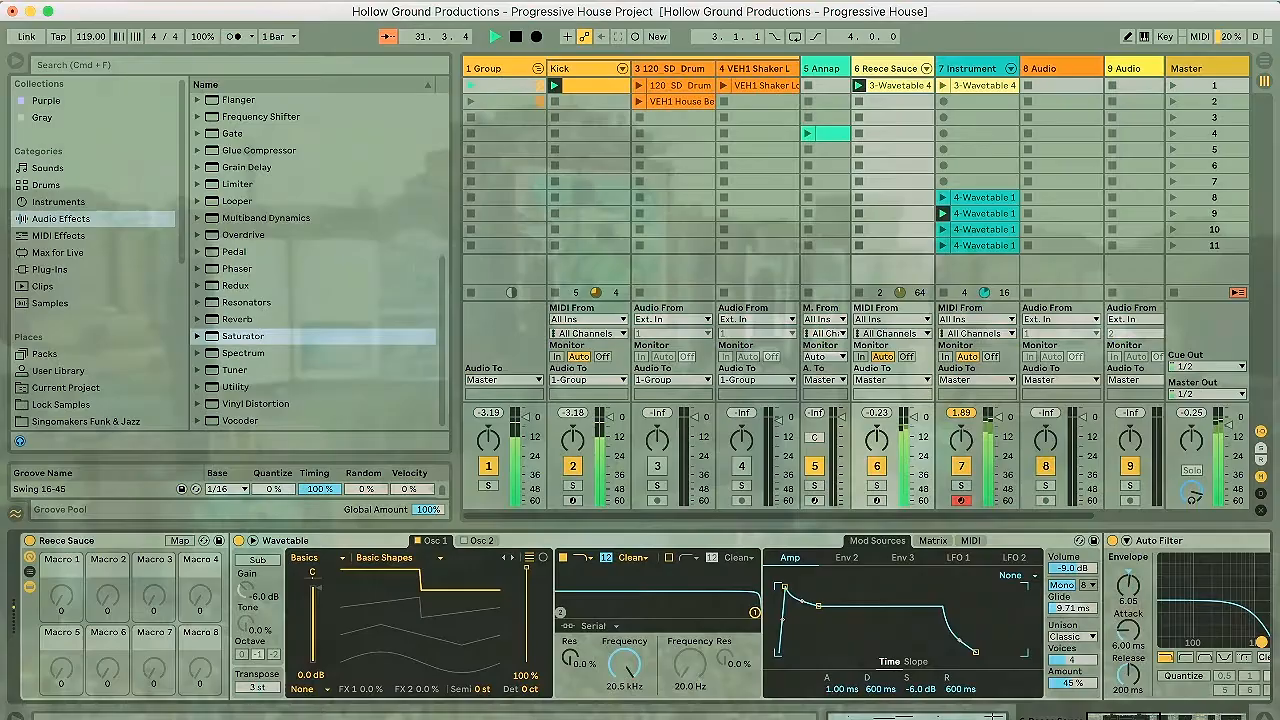
- Show the Instrument track's devices and select the Swing 16-45 groove in the groove pool
click(966, 69)
click(52, 490)
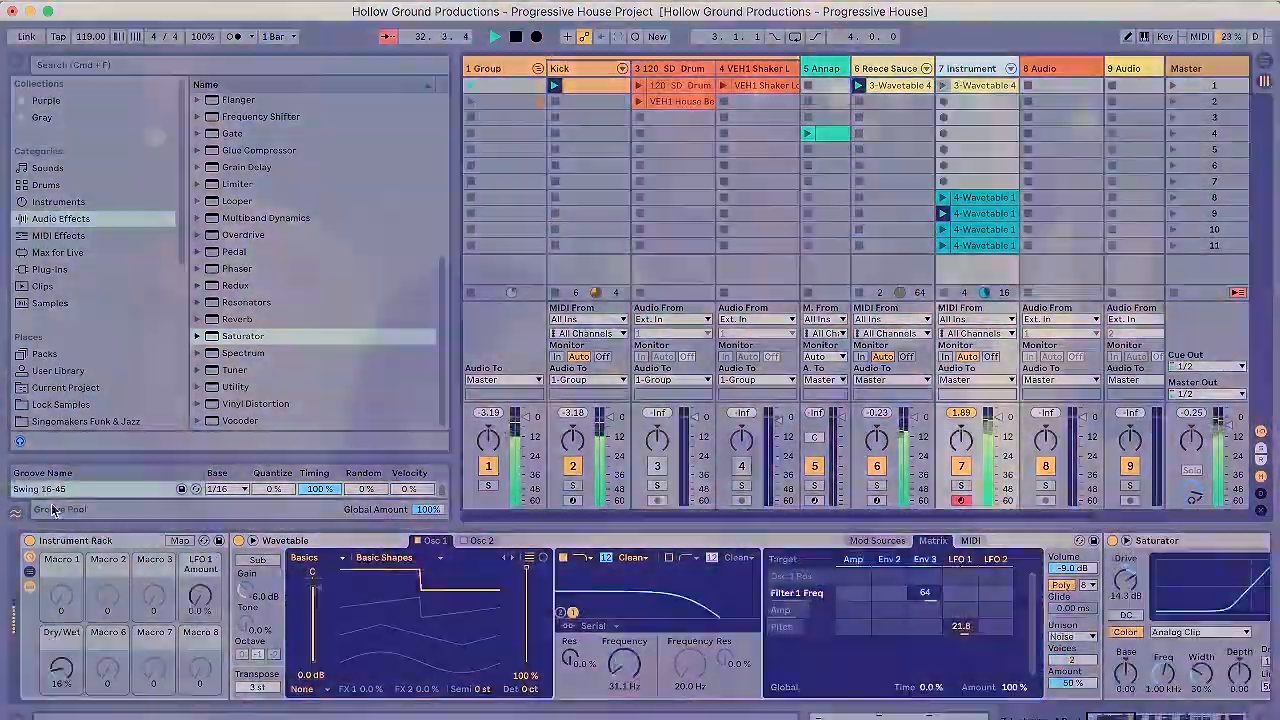
- Set the Instrument Rack's Dry/Wet macro to 37%
drag(61, 668, 61, 640)
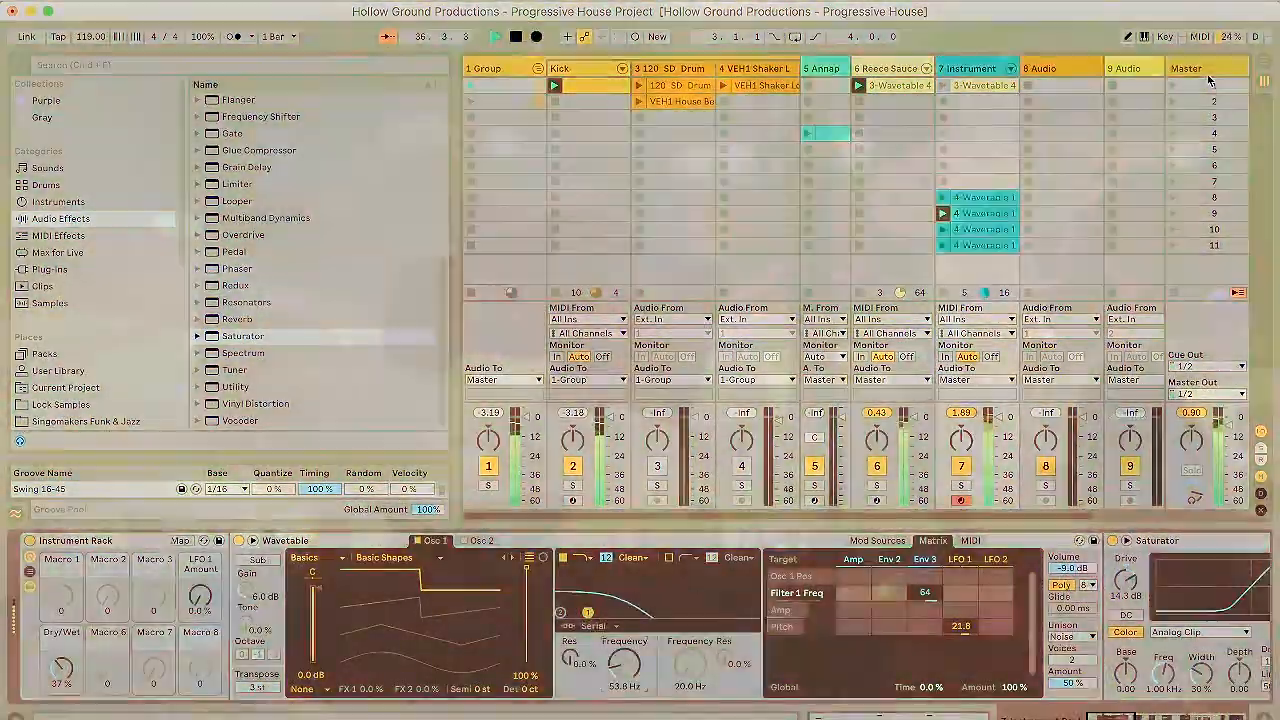
- Show the Master track's device chain and select the Limiter among the audio effects
click(1207, 71)
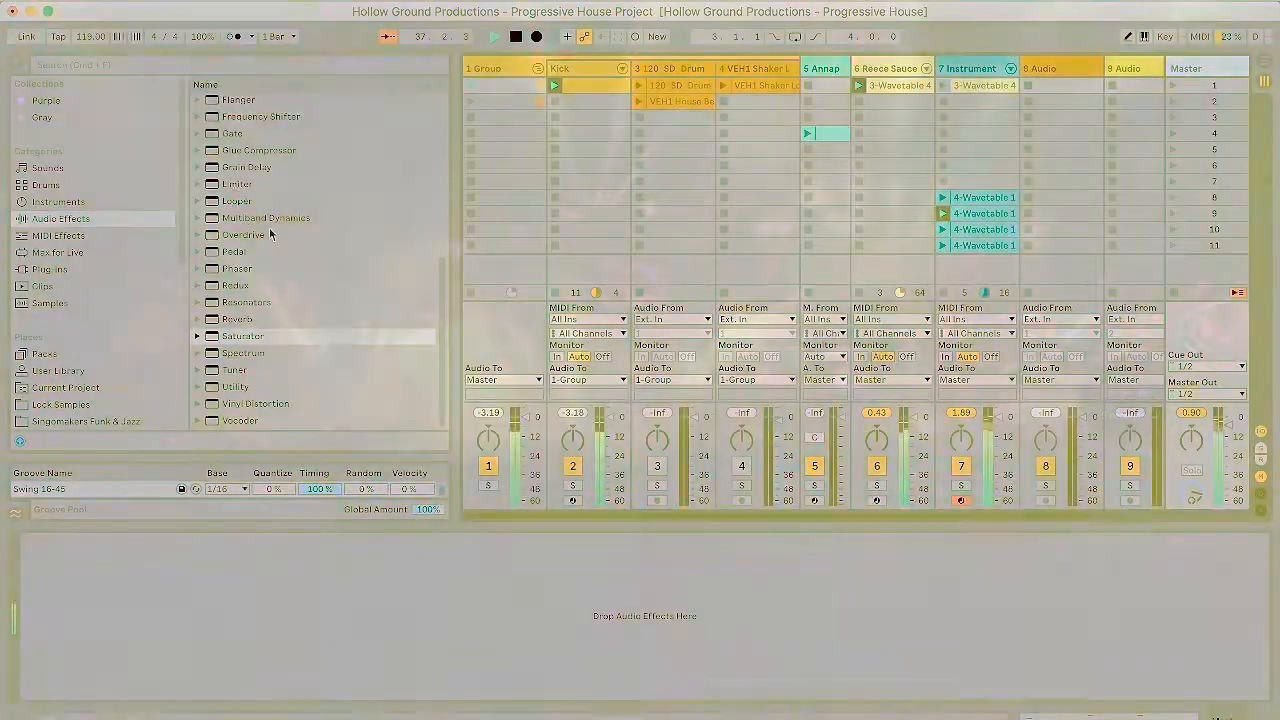
click(238, 187)
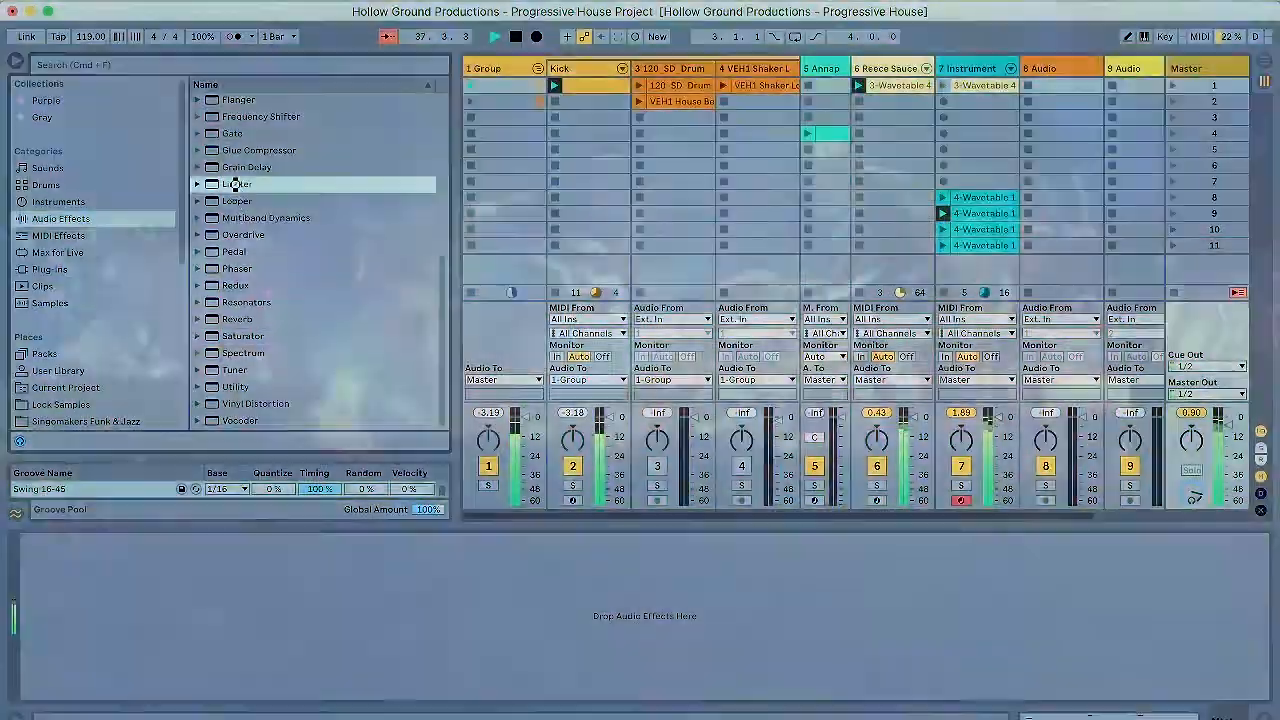
- Launch the Instrument track's 4-Wavetable clip in slot 10 and open its notes
click(975, 70)
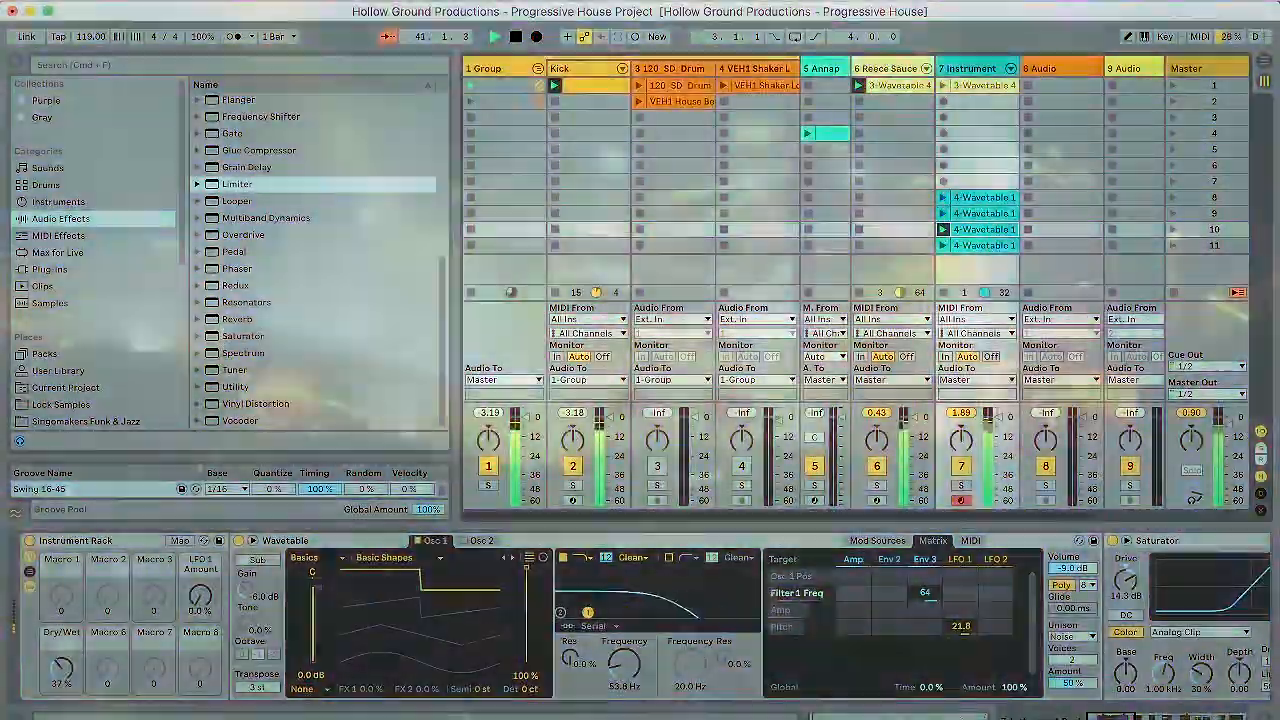
double_click(968, 232)
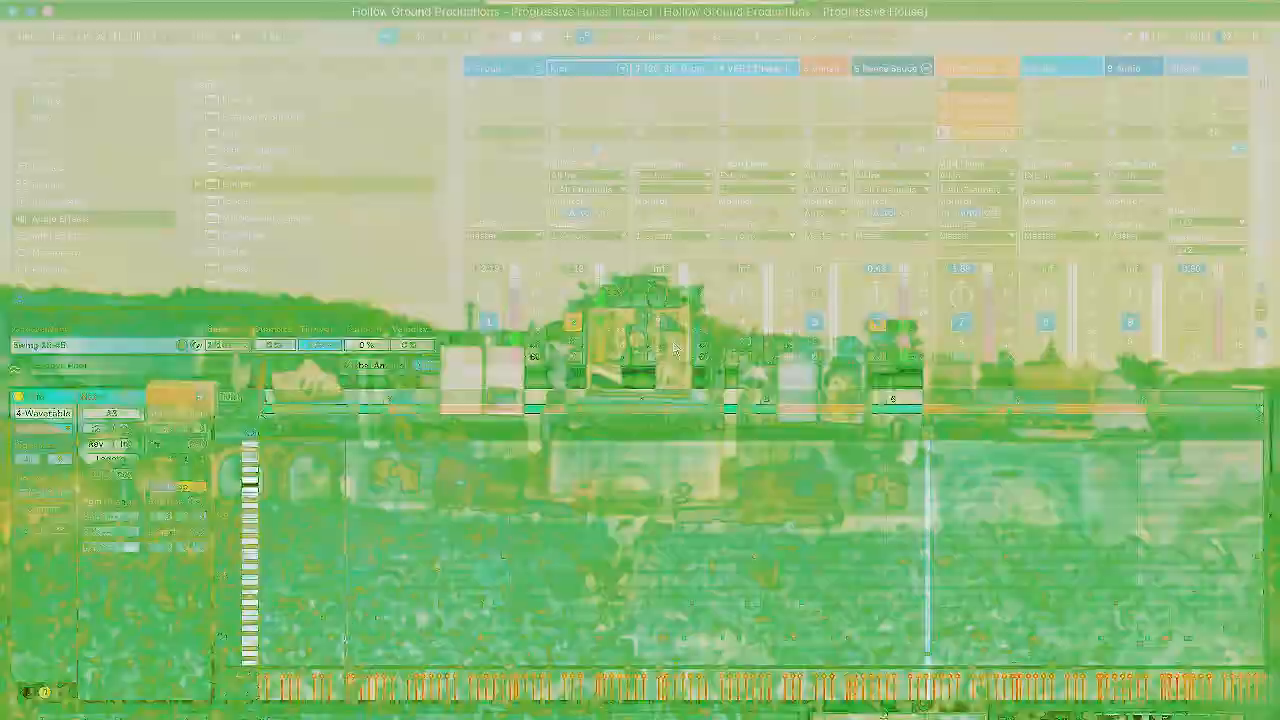
key(alt+super+e)
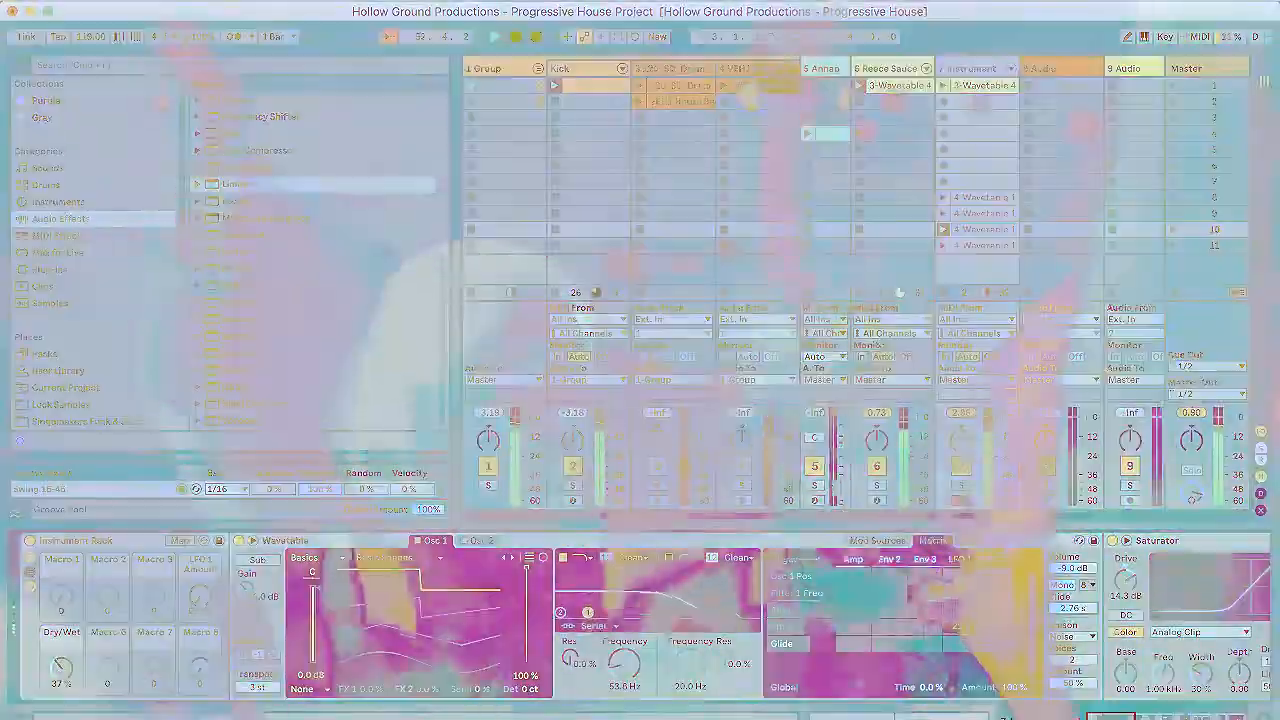
- Lower the glide time of the Instrument track's Wavetable synth
drag(1067, 612, 1067, 690)
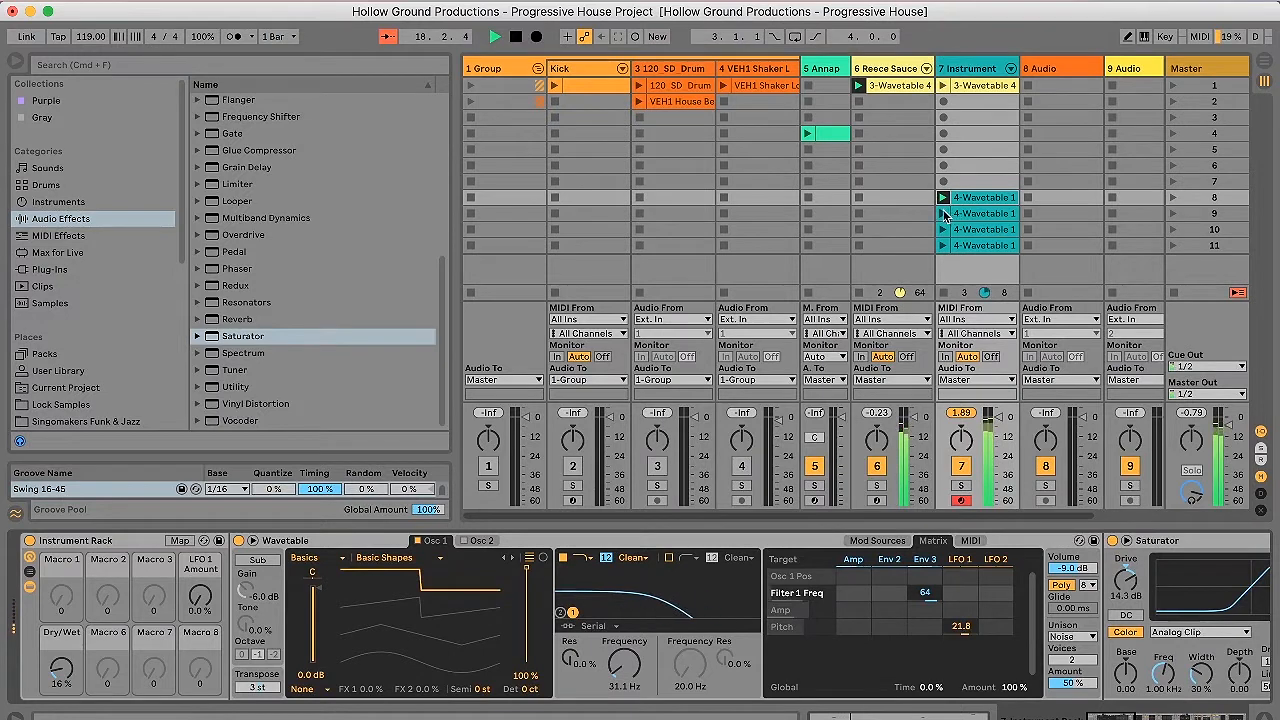
- Show the notes of the 4-Wavetable clip in slot 9 and shrink the note editor to reveal the session mixer
click(950, 716)
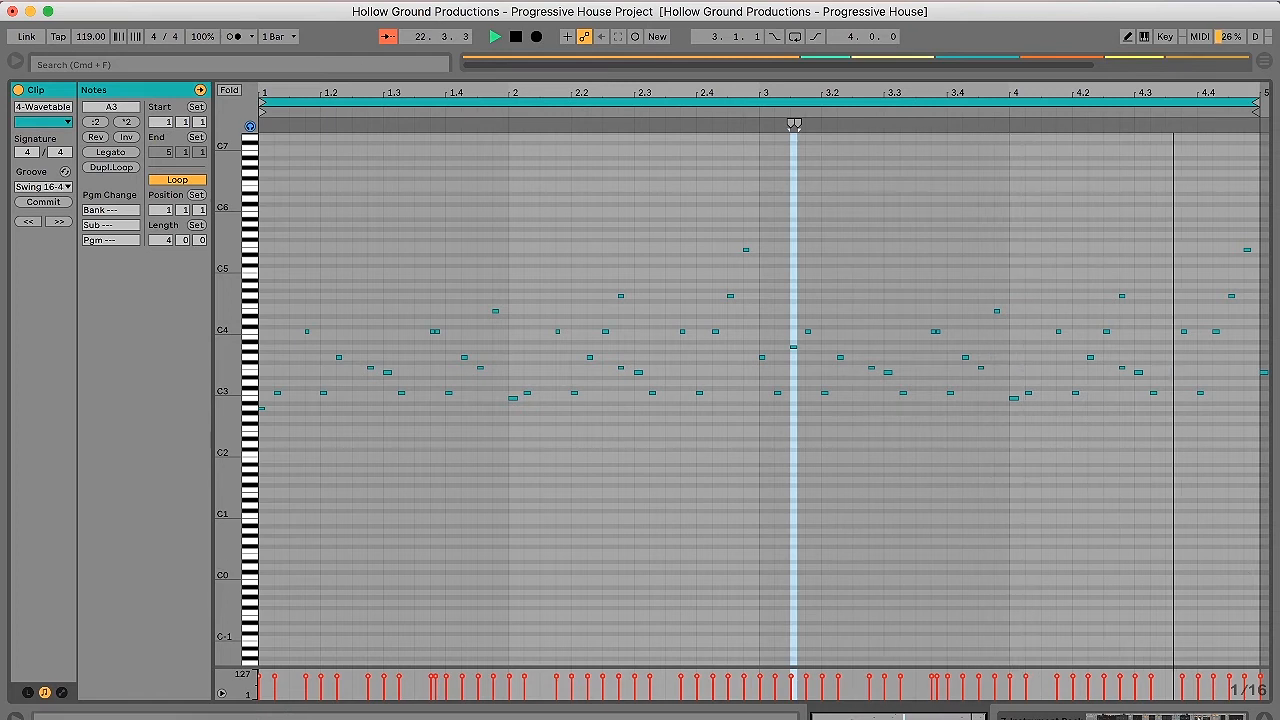
drag(537, 73, 603, 381)
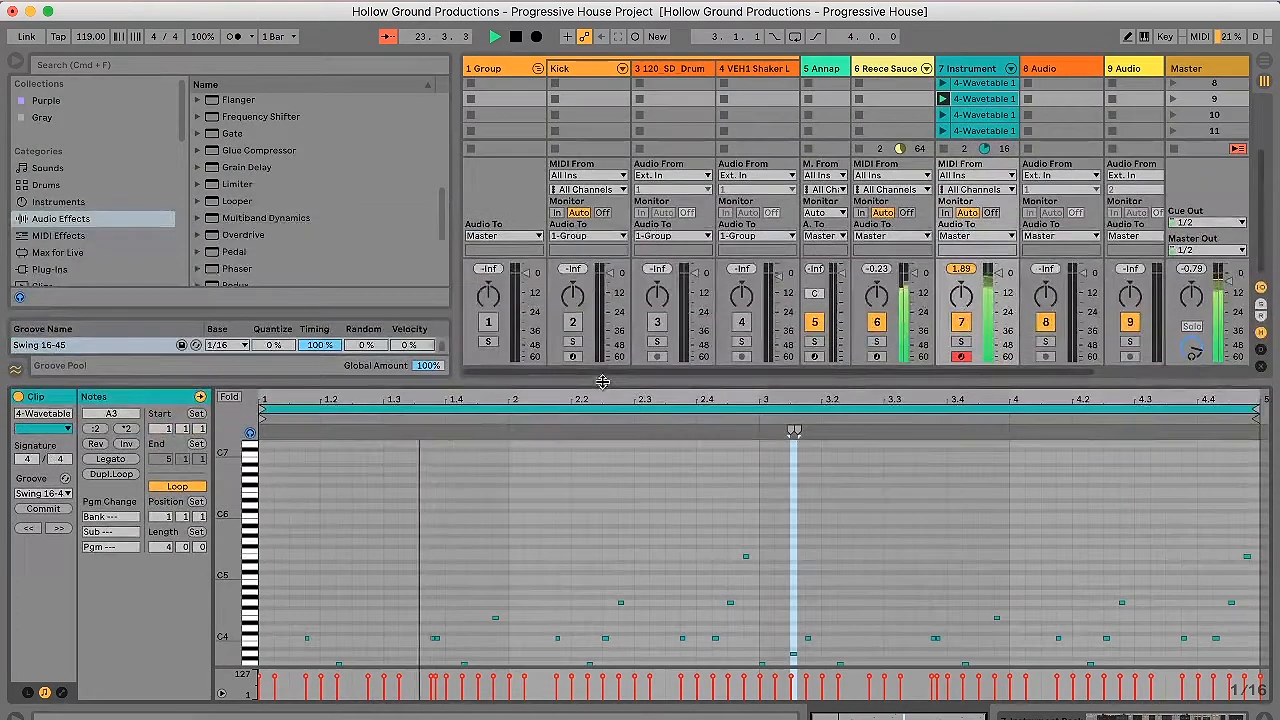